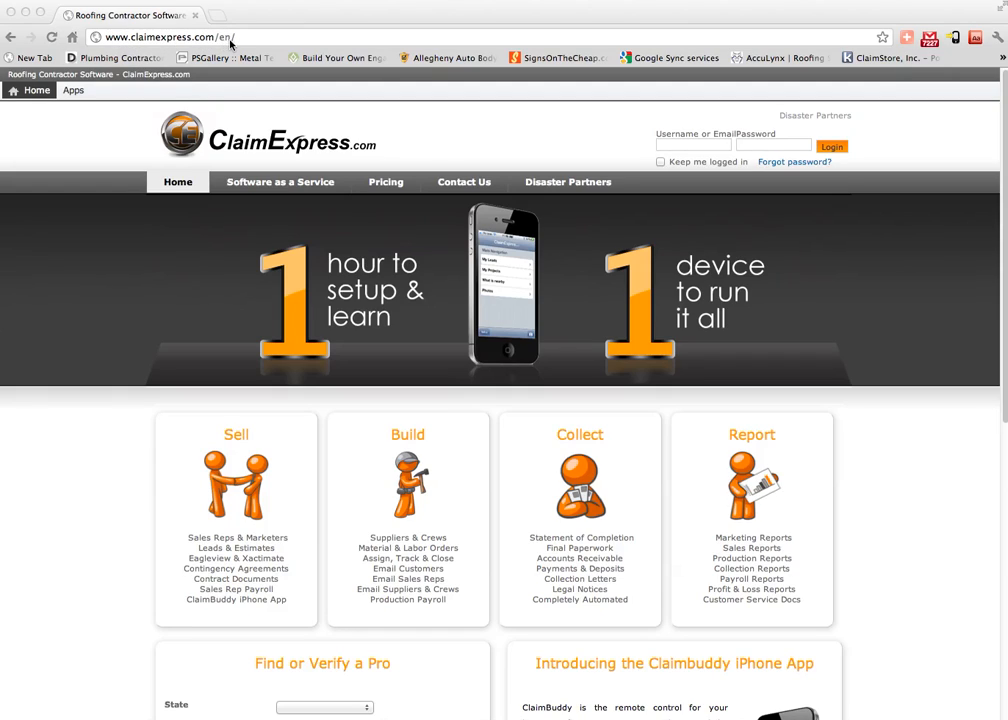
Enter the account username on the login form, fixing typos, and move to the password field.
{"action": "left_click", "coordinate": [694, 145]}
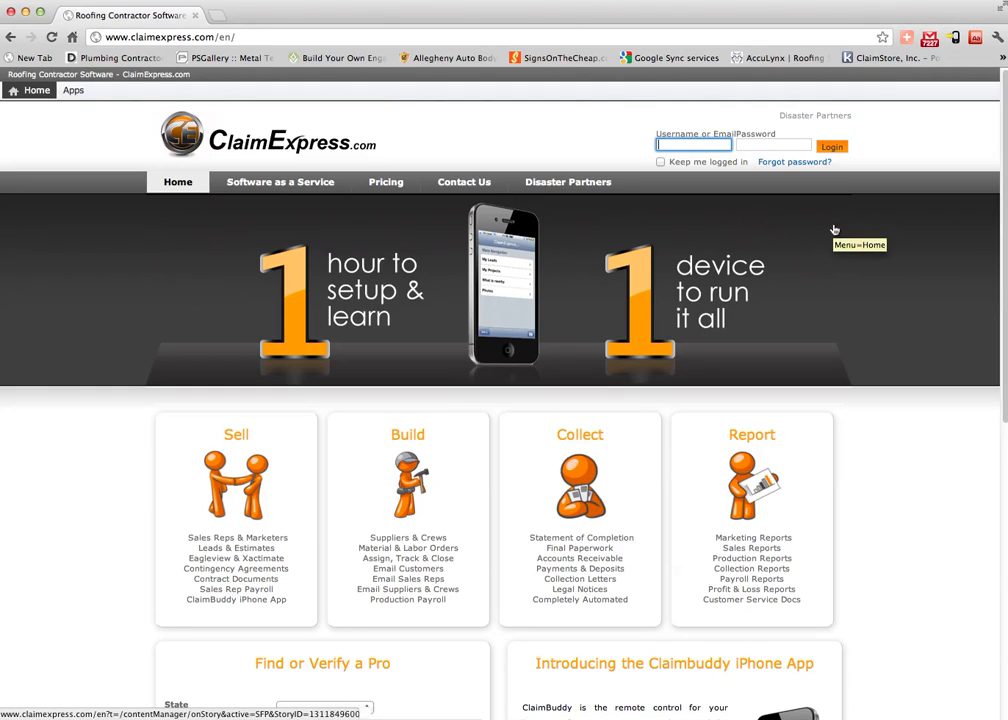
{"action": "type", "text": "oe"}
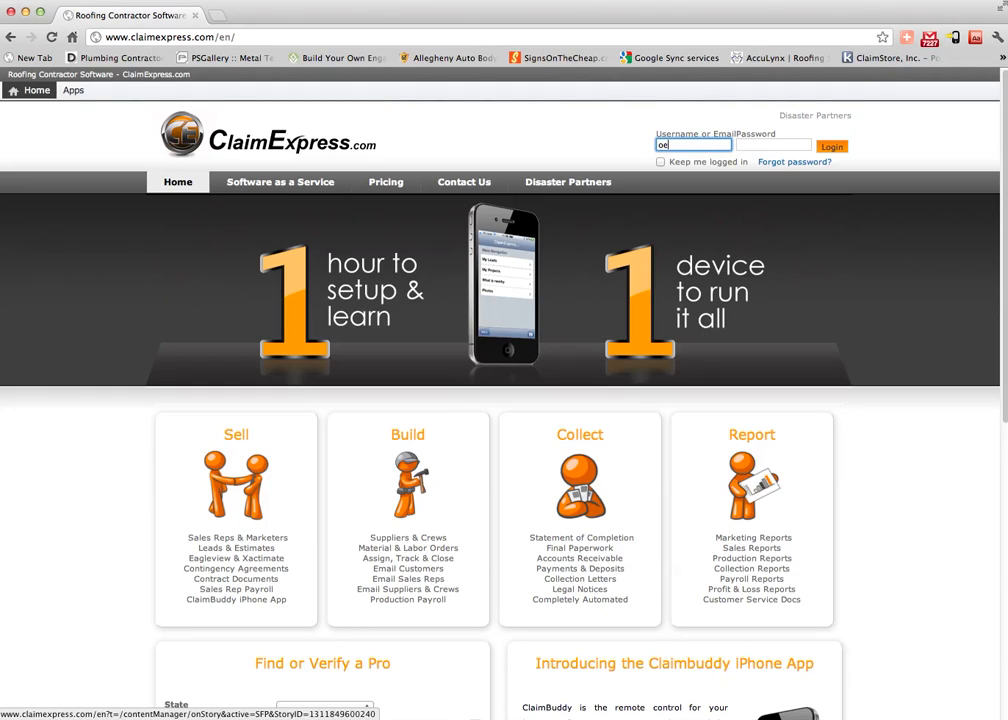
{"action": "type", "text": "ioe"}
{"action": "key", "text": "BackSpace"}
{"action": "key", "text": "BackSpace"}
{"action": "key", "text": "BackSpace"}
{"action": "type", "text": "joeschmoee"}
{"action": "key", "text": "BackSpace"}
{"action": "key", "text": "Tab"}
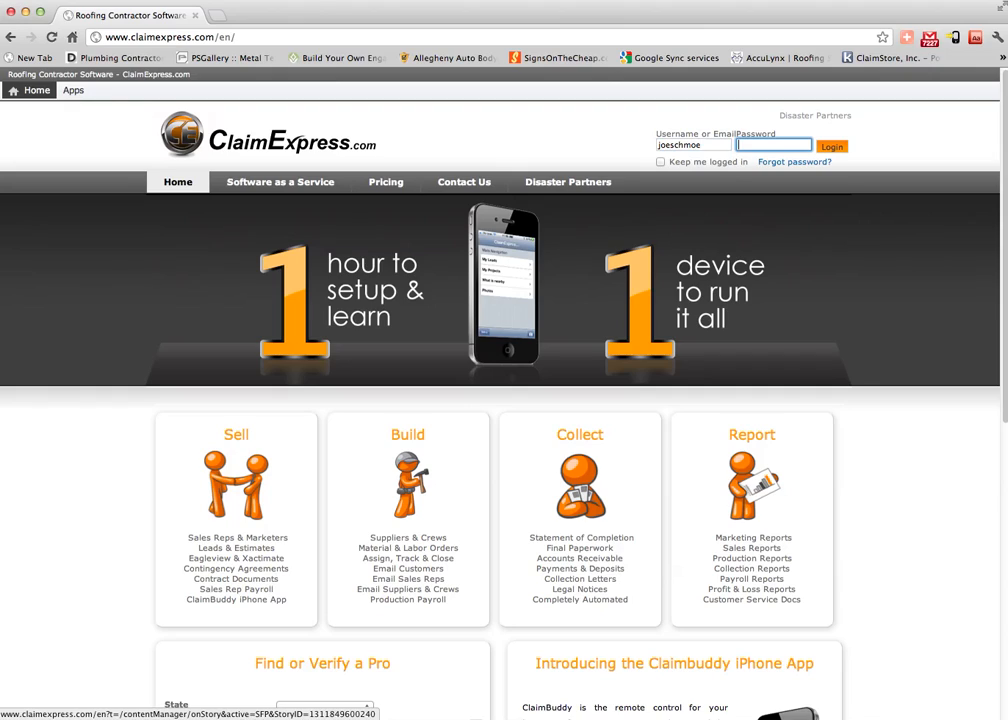
Enter the account password, log in, and start adding a new lead.
{"action": "type", "text": "••"}
{"action": "left_click", "coordinate": [830, 148]}
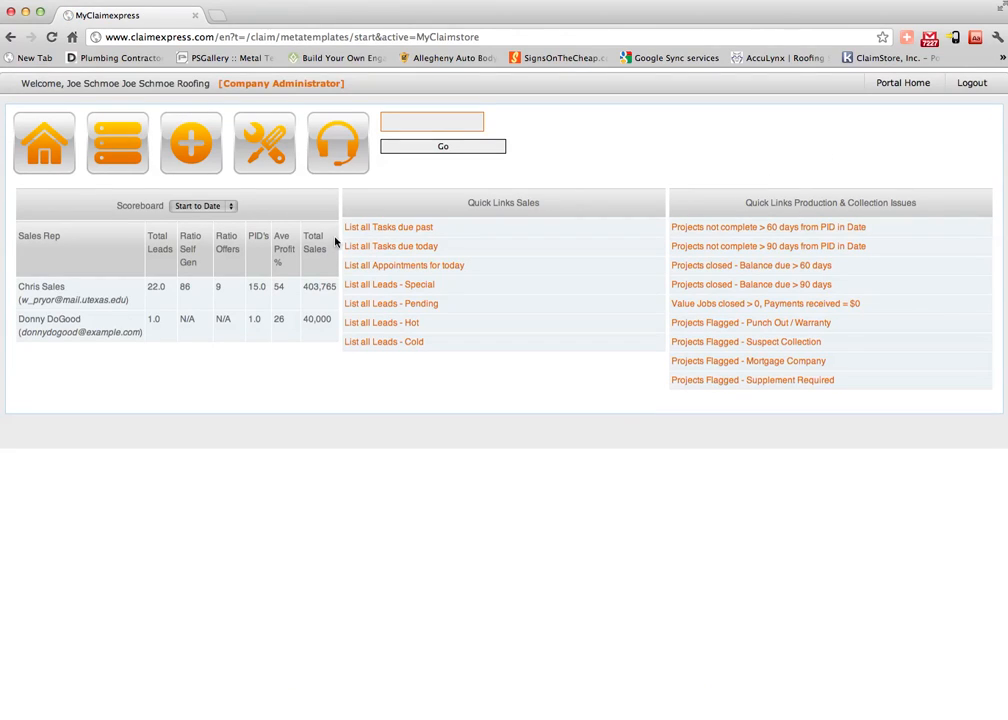
{"action": "left_click", "coordinate": [190, 150]}
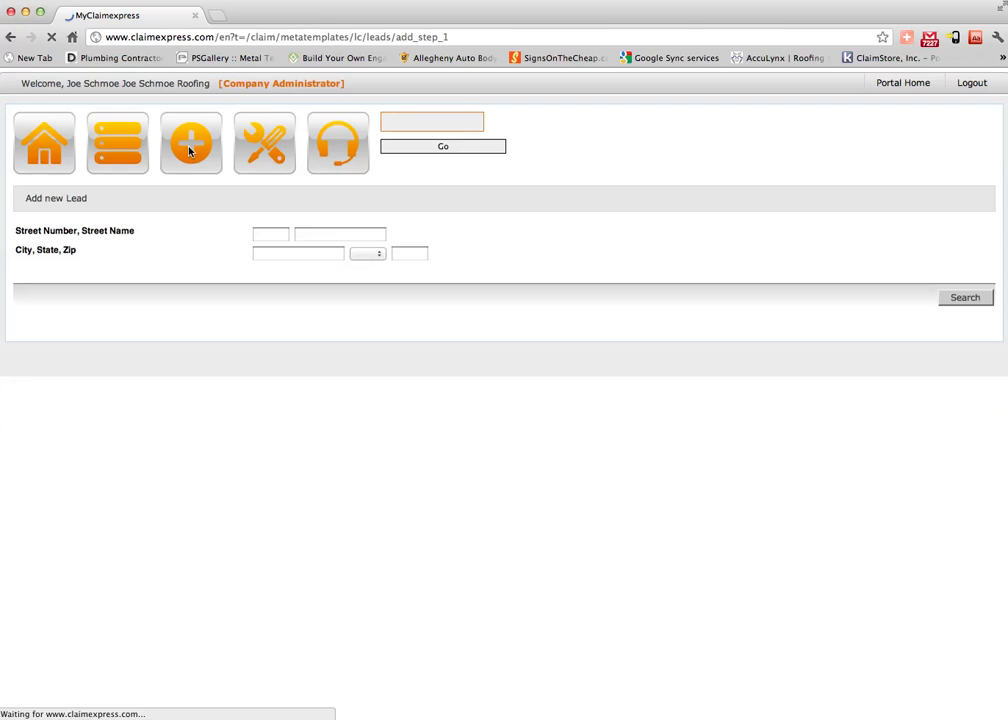
Fill in the property's street number, street name, city and zip code on the new lead form.
{"action": "left_click", "coordinate": [265, 235]}
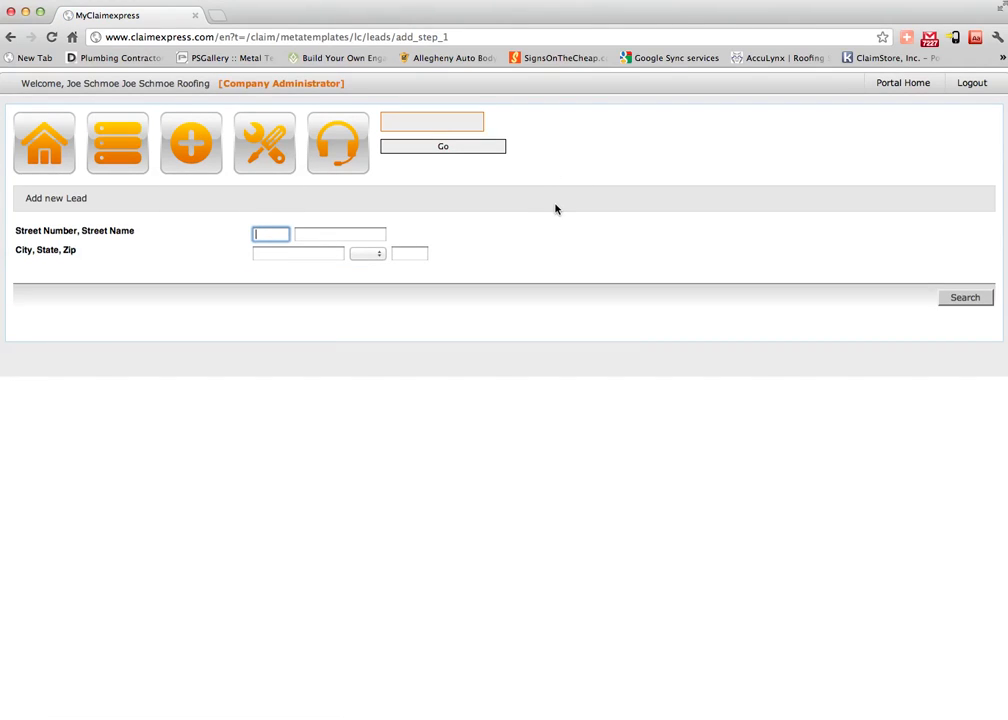
{"action": "key", "text": "Tab"}
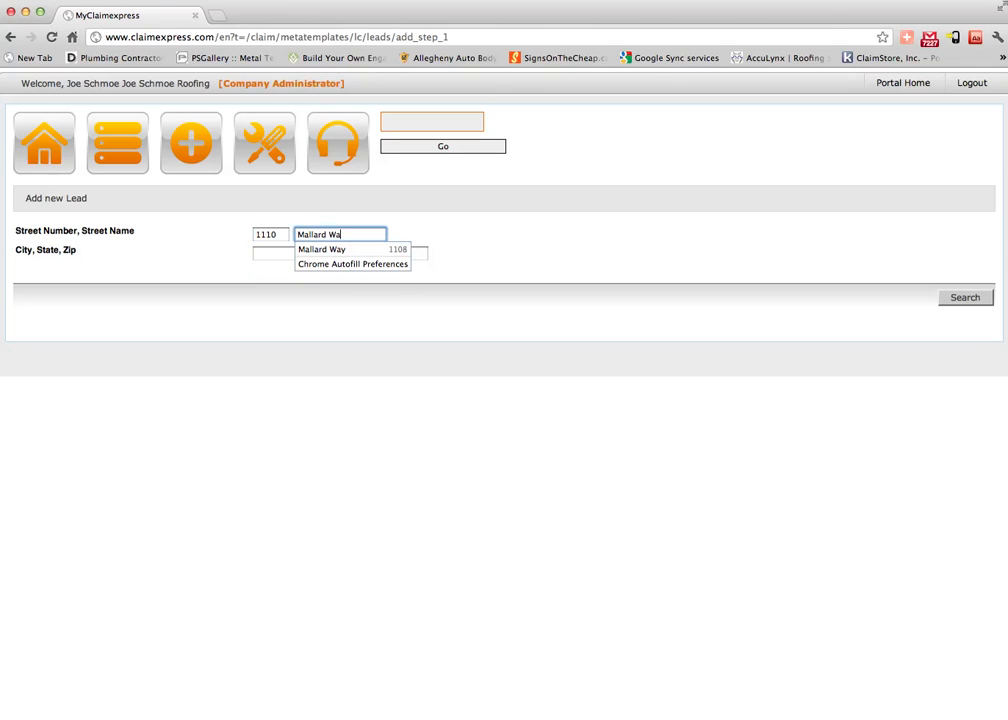
{"action": "key", "text": "Tab"}
{"action": "type", "text": "Granbury"}
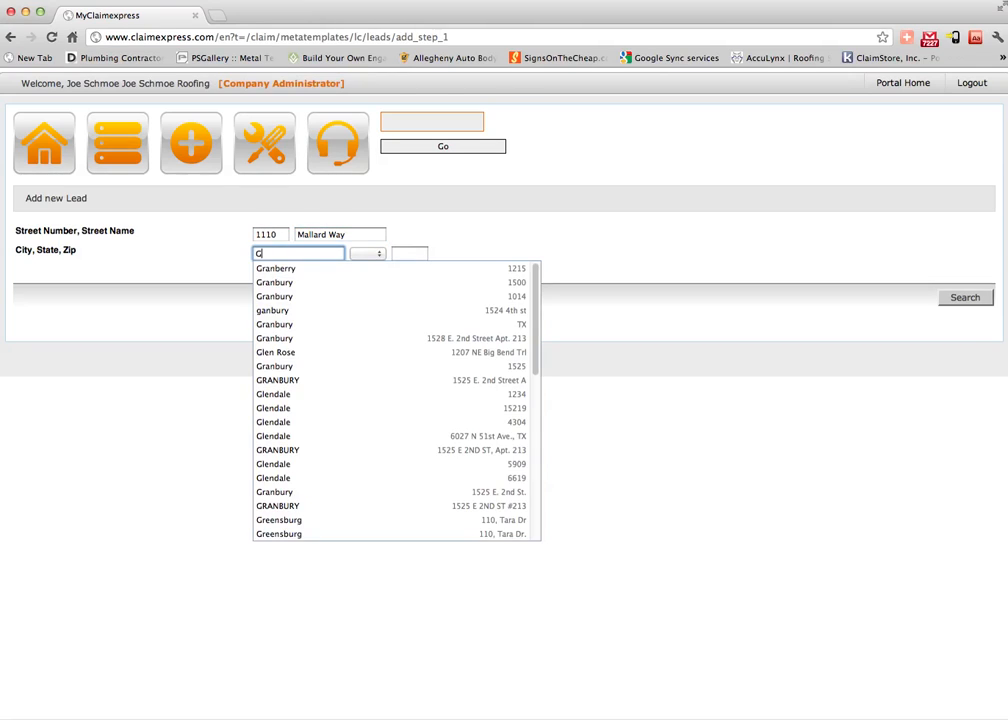
{"action": "key", "text": "Tab"}
{"action": "key", "text": "Tab"}
{"action": "type", "text": "761"}
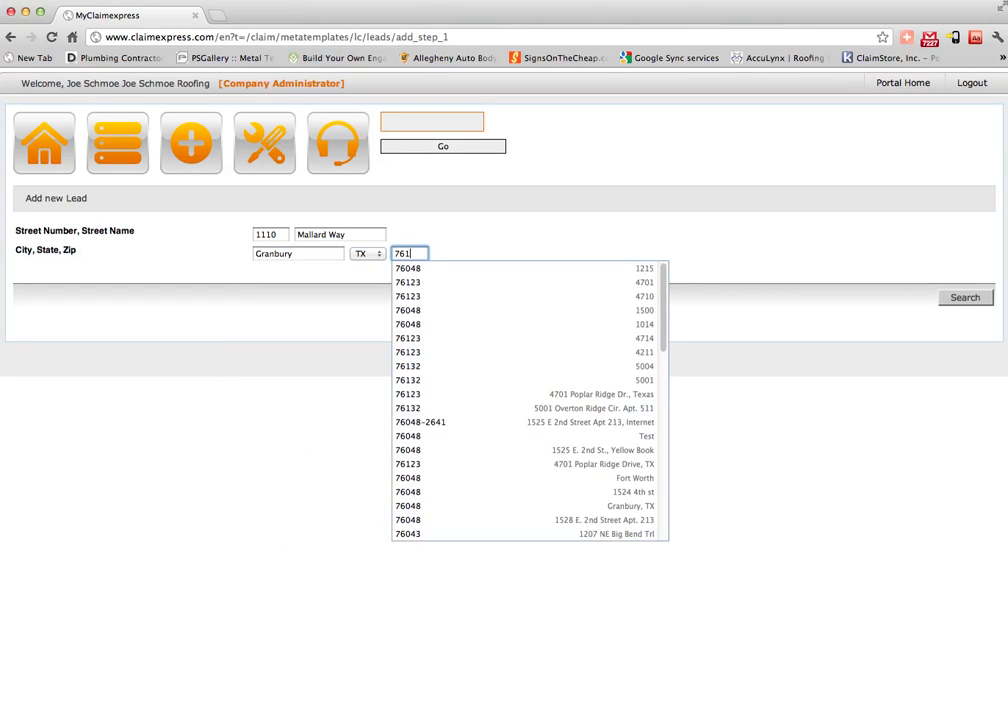
{"action": "key", "text": "BackSpace"}
{"action": "key", "text": "BackSpace"}
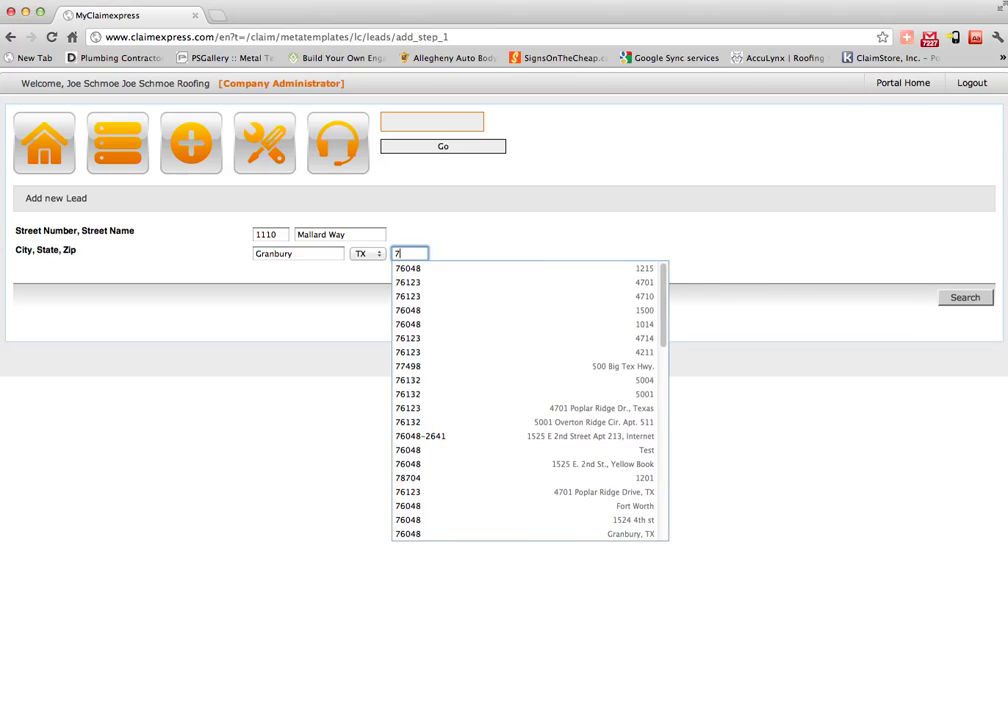
{"action": "type", "text": "6048"}
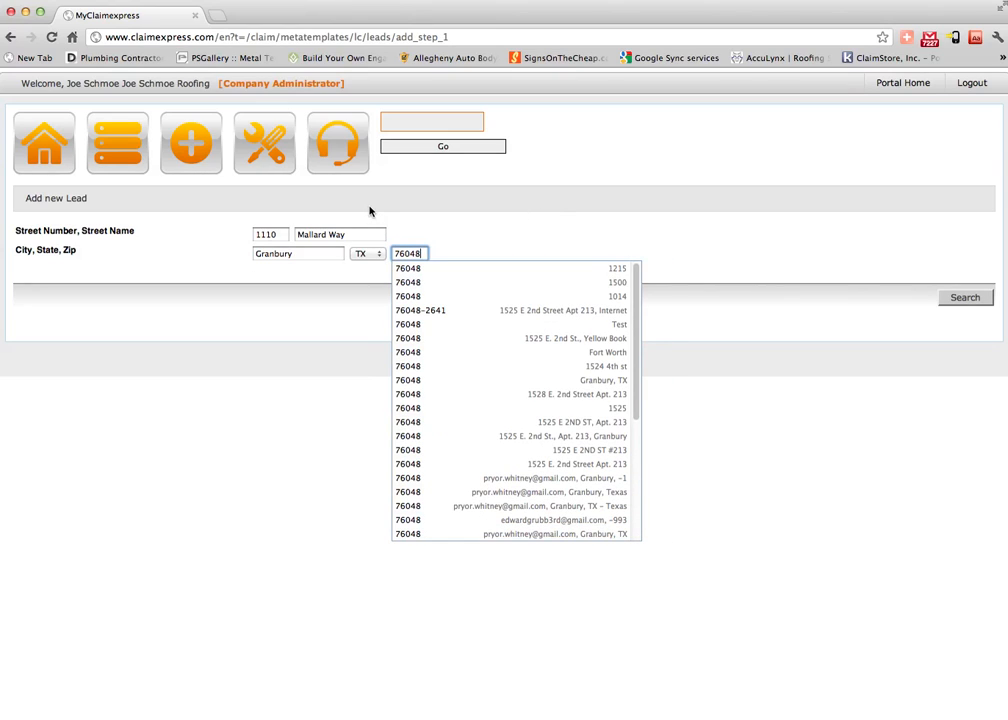
{"action": "key", "text": "Down"}
{"action": "left_click", "coordinate": [326, 273]}
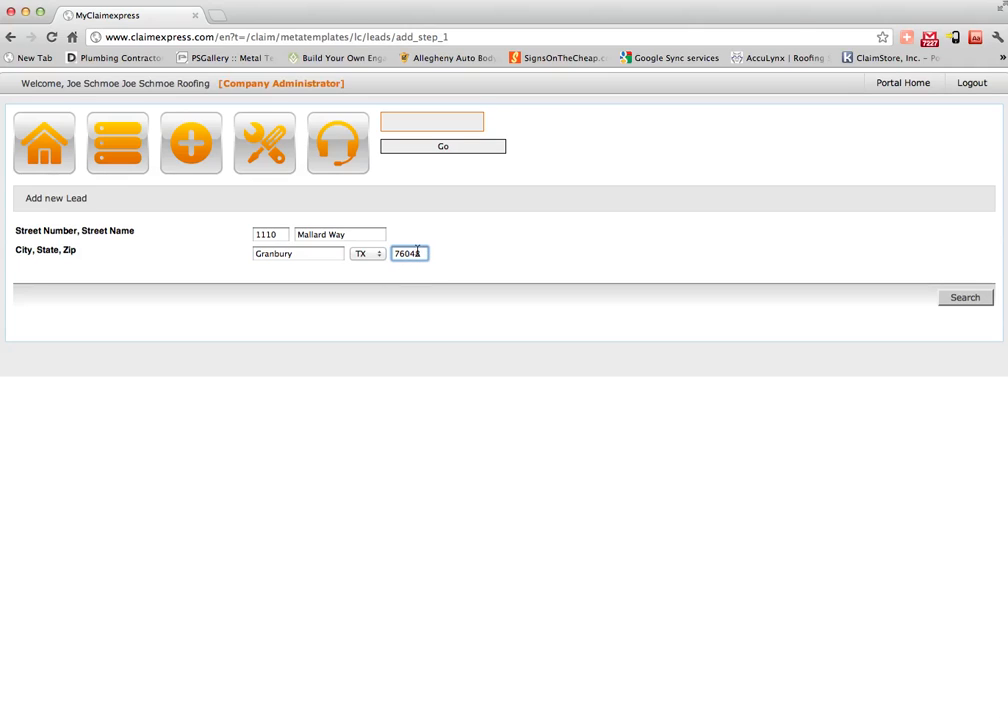
Search the entered address and check the property's map marker and street-view photo.
{"action": "left_click", "coordinate": [961, 299]}
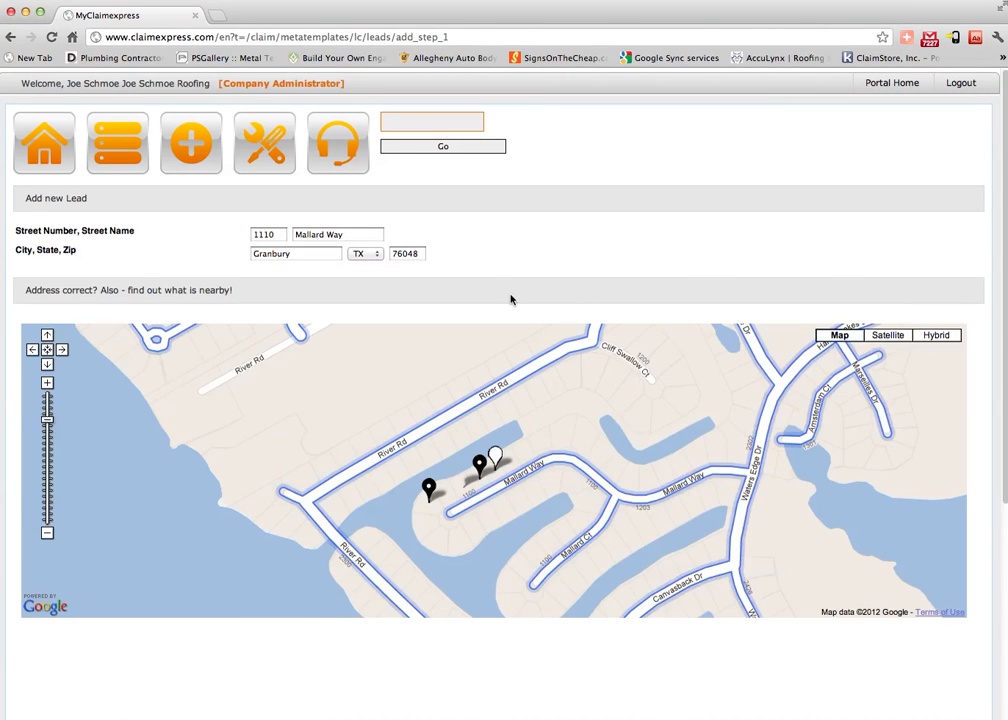
{"action": "scroll", "coordinate": [450, 281], "scroll_direction": "down", "scroll_amount": 1}
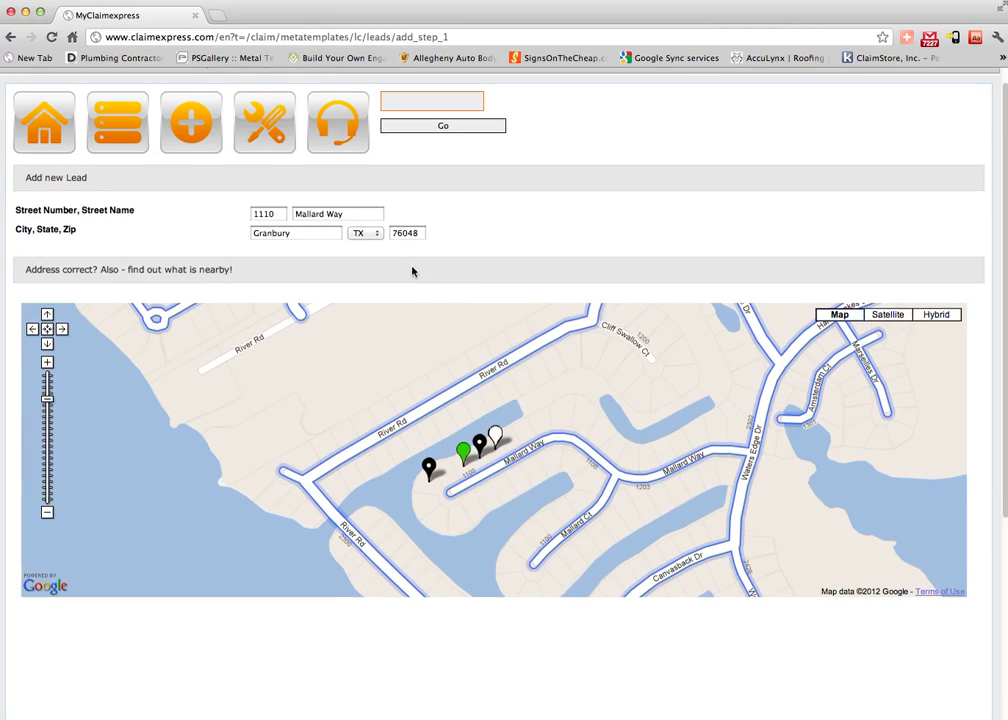
{"action": "scroll", "coordinate": [437, 268], "scroll_direction": "down", "scroll_amount": 4}
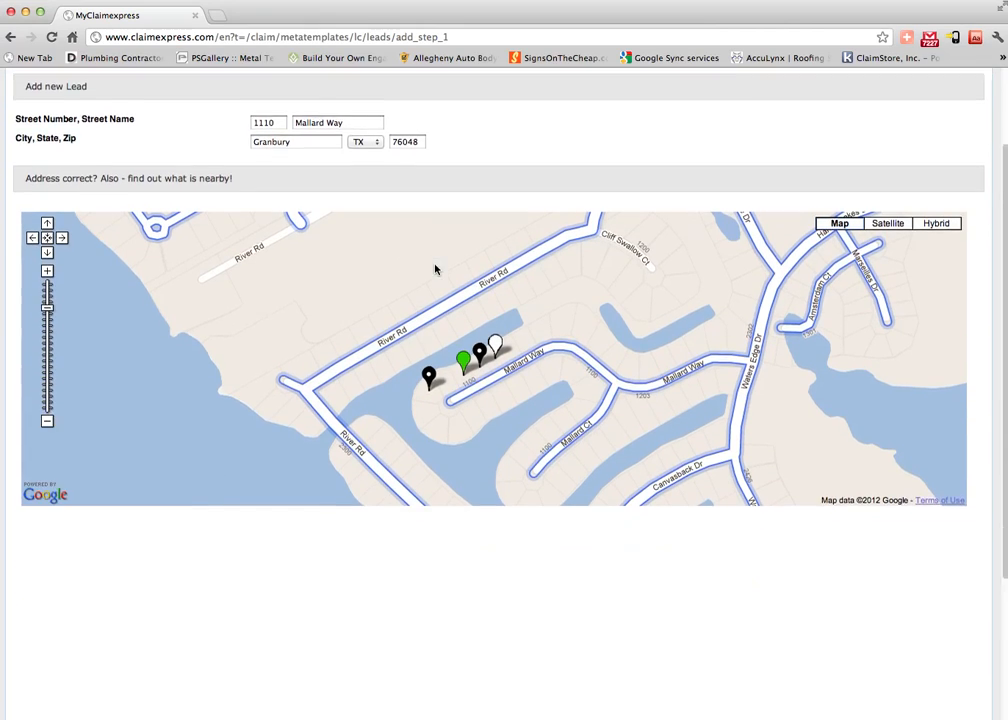
{"action": "scroll", "coordinate": [435, 268], "scroll_direction": "down", "scroll_amount": 3}
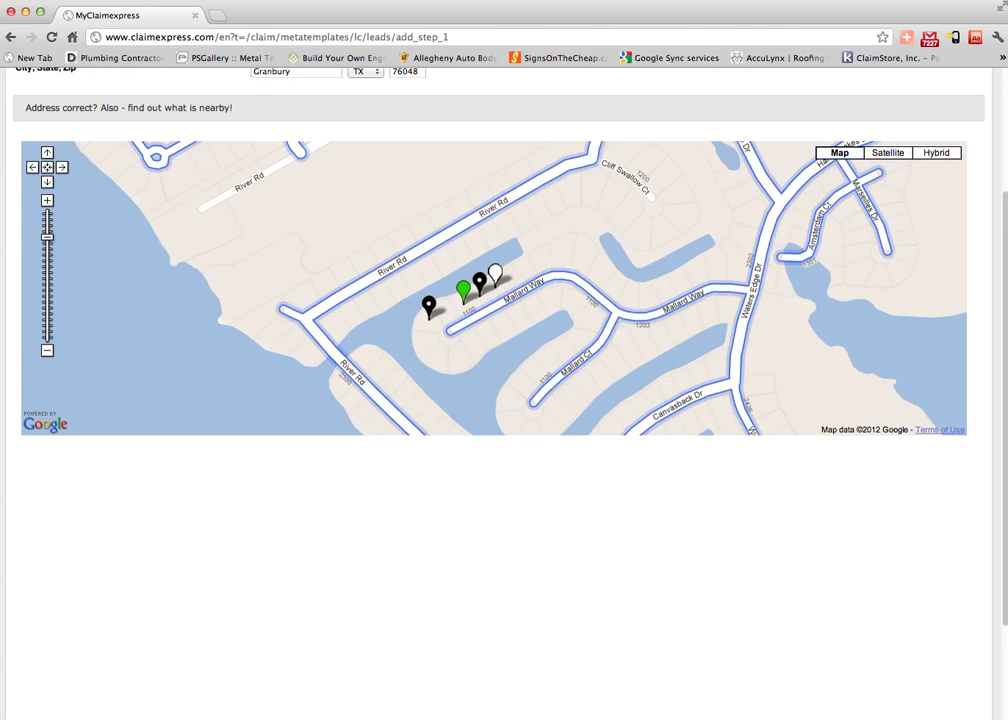
{"action": "left_click", "coordinate": [497, 278]}
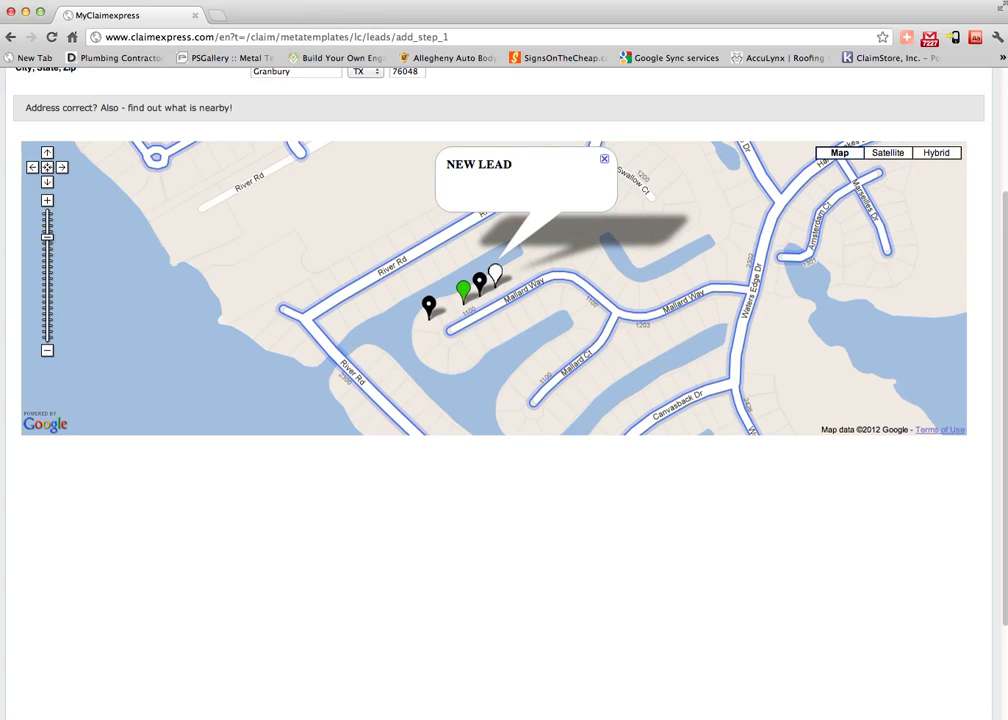
{"action": "left_click", "coordinate": [604, 159]}
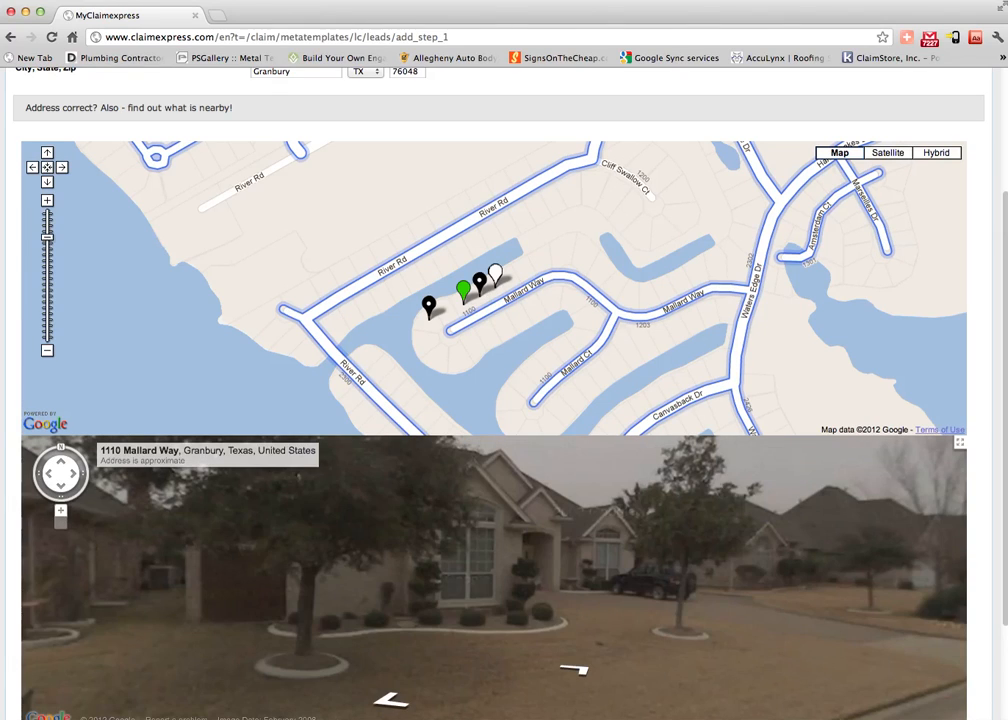
{"action": "scroll", "coordinate": [981, 365], "scroll_direction": "down", "scroll_amount": 5}
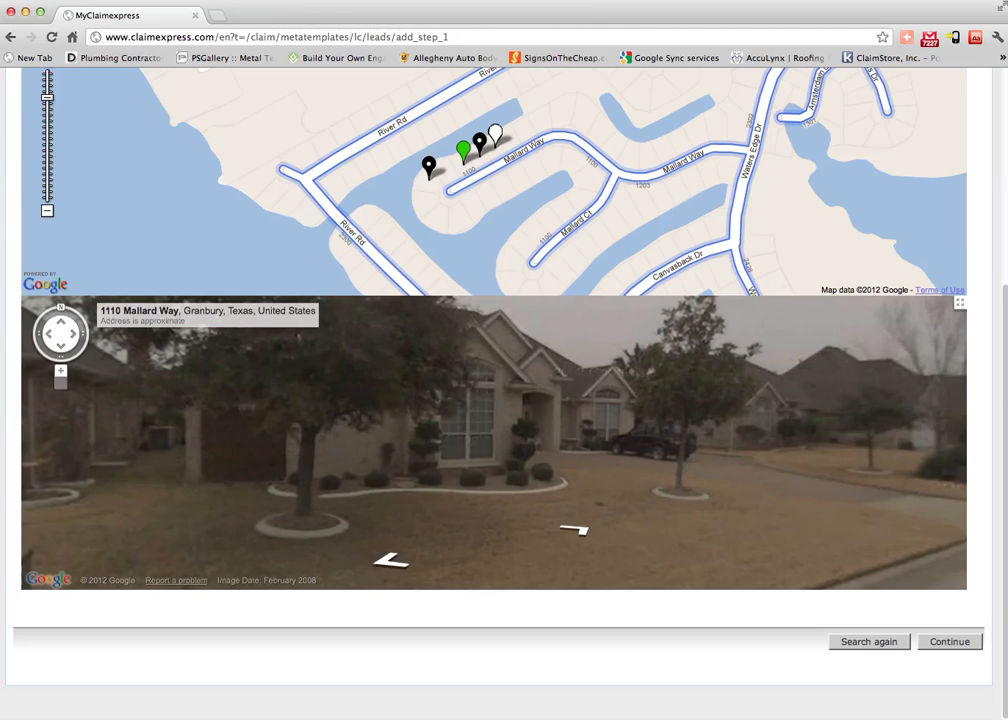
Continue to lead details and set lead source Self Generated with type Door Knock.
{"action": "left_click", "coordinate": [950, 642]}
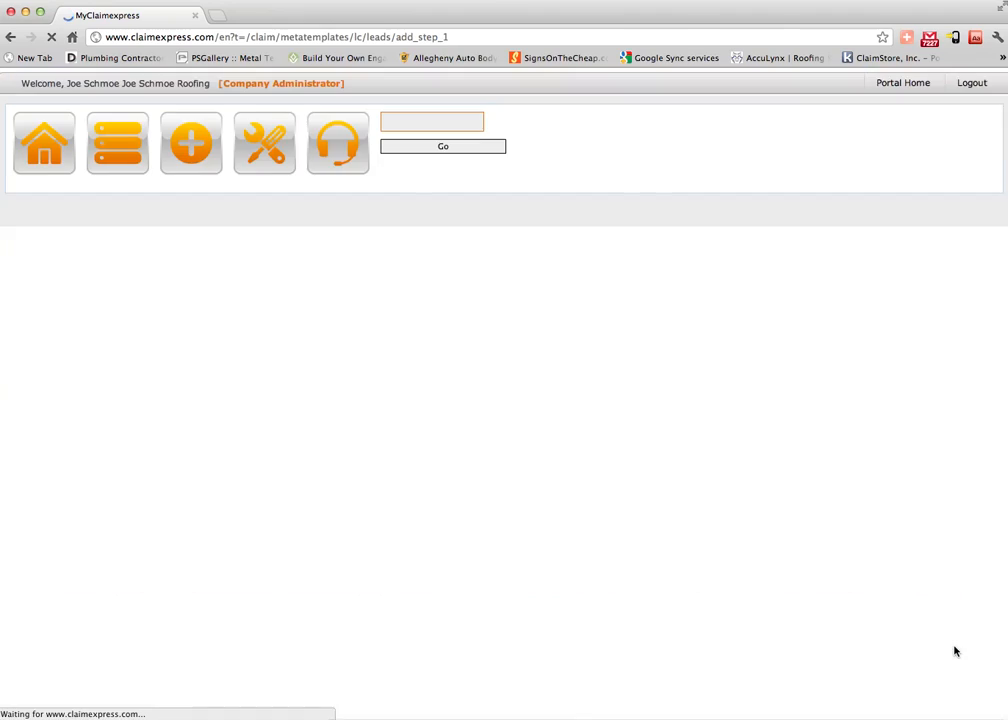
{"action": "left_click", "coordinate": [315, 236]}
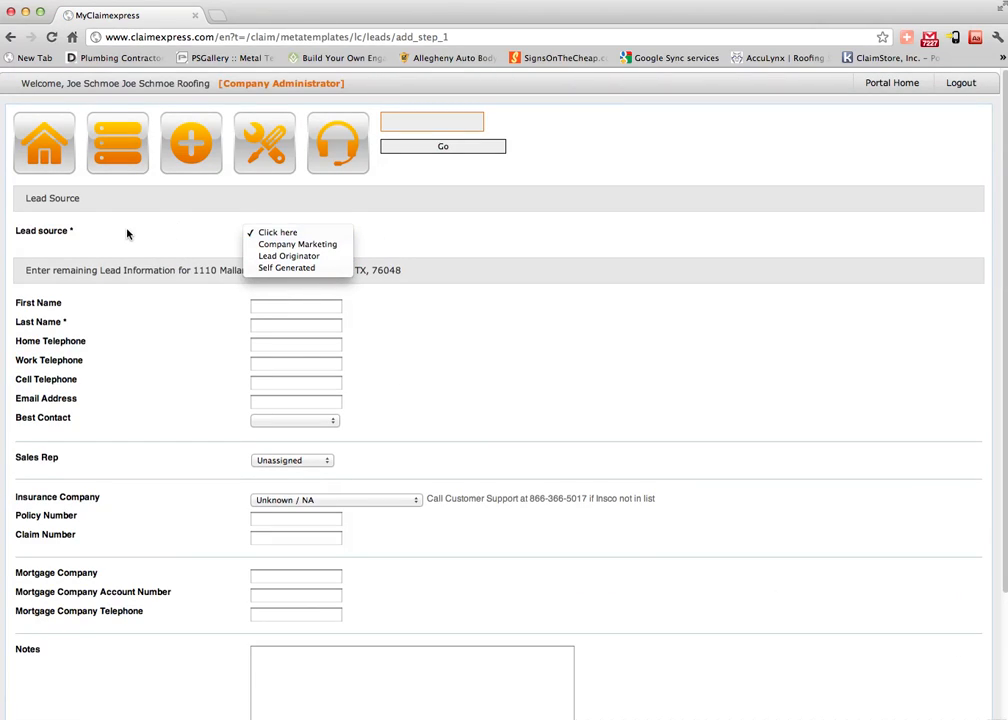
{"action": "left_click", "coordinate": [290, 268]}
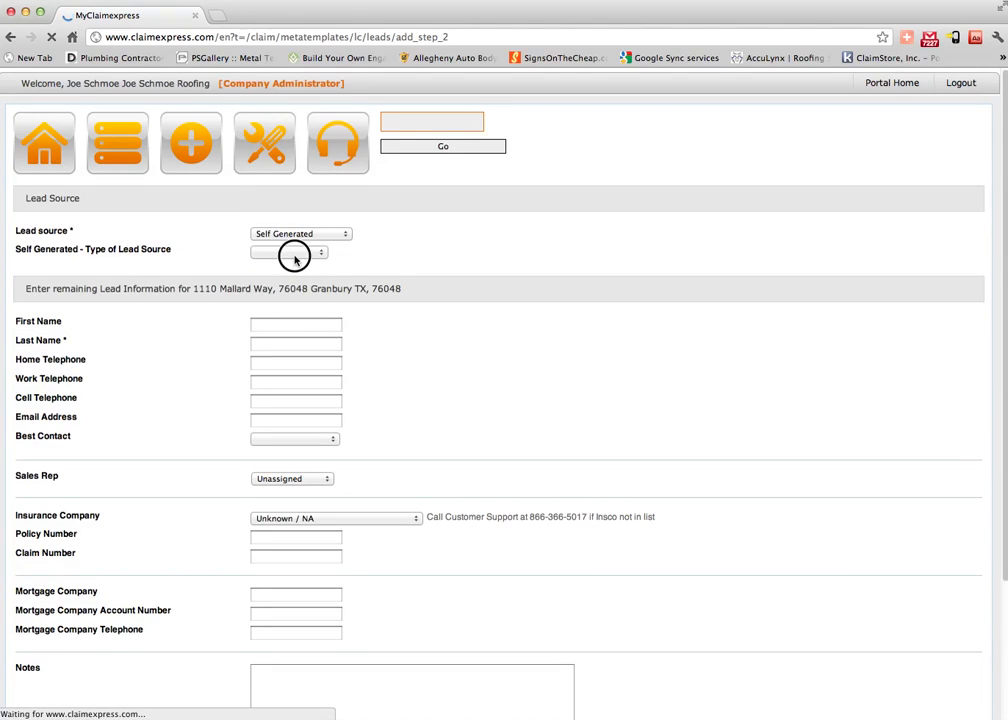
{"action": "left_click", "coordinate": [292, 251]}
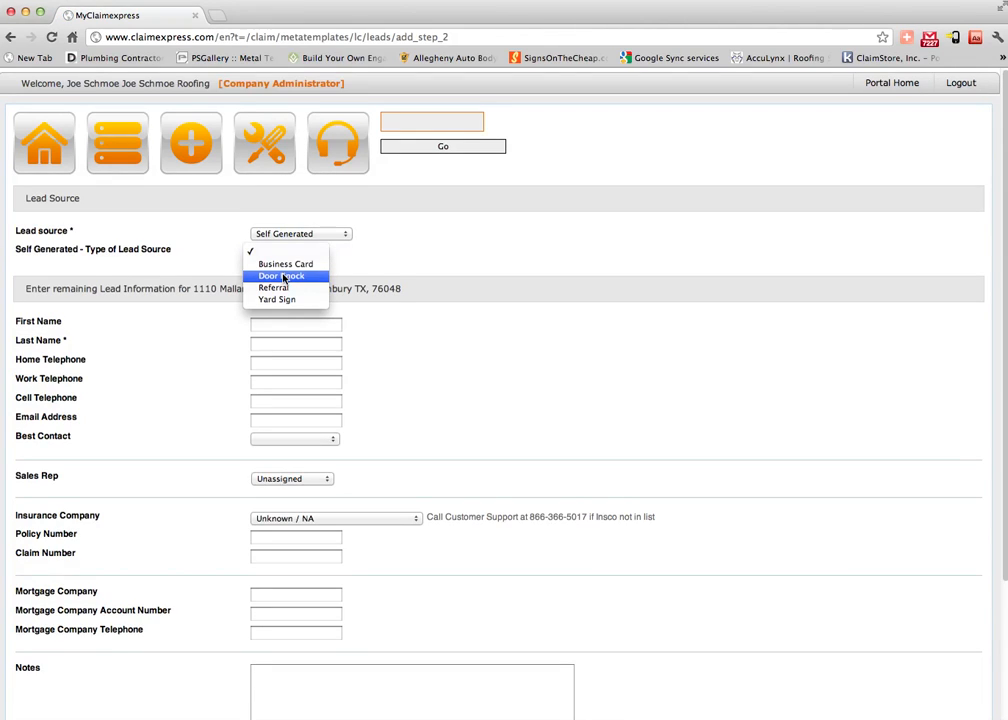
{"action": "left_click", "coordinate": [282, 277]}
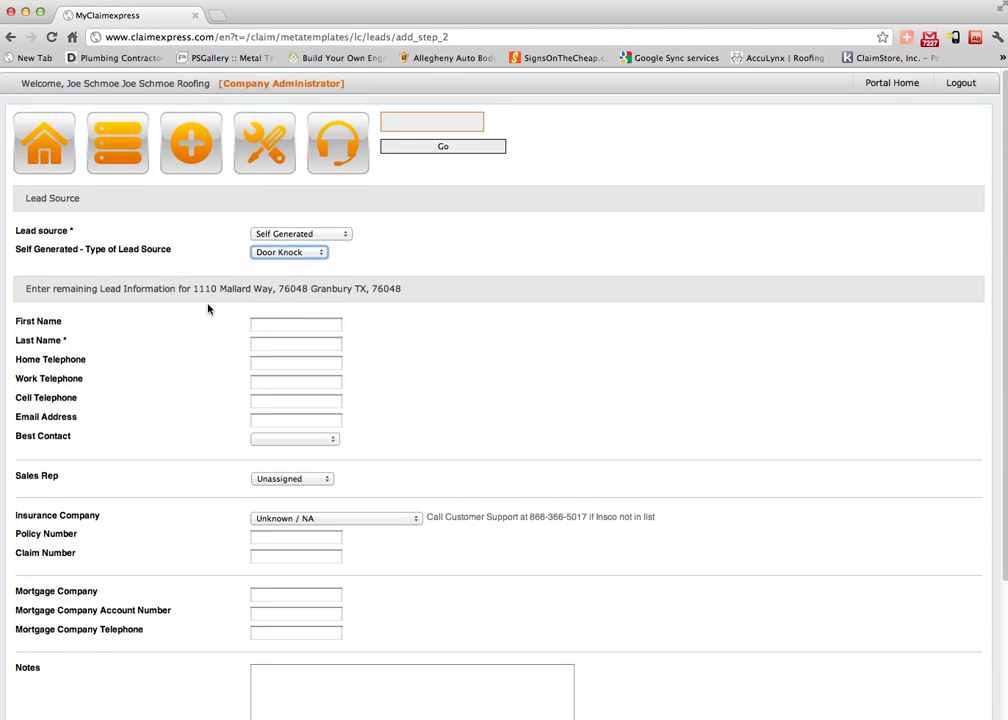
{"action": "left_click", "coordinate": [279, 328]}
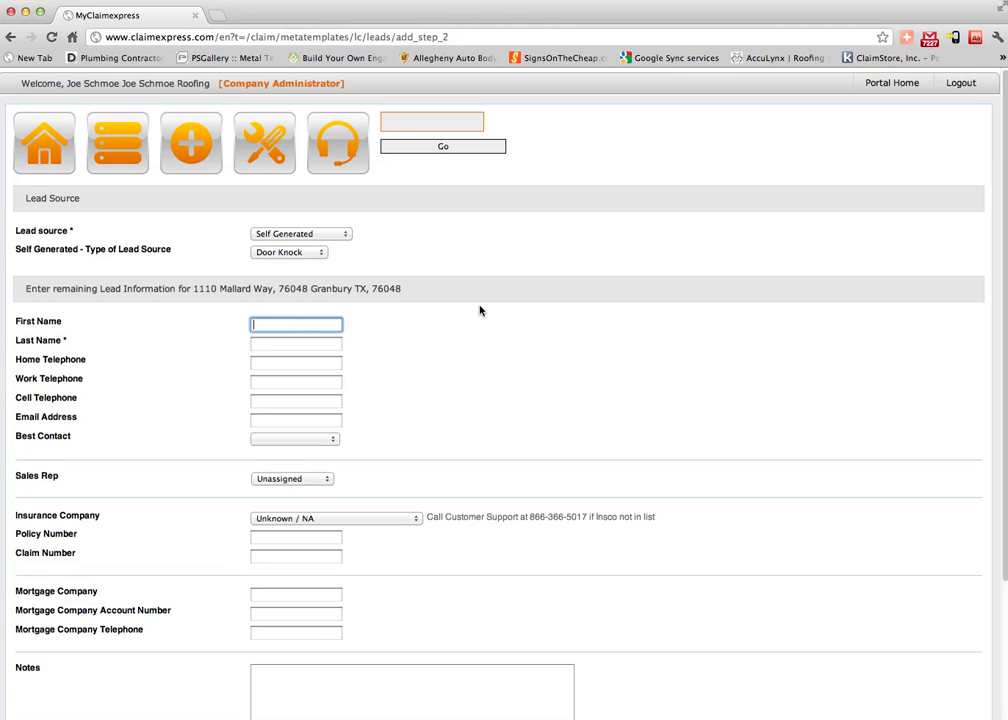
Enter the customer's first name, last name and home telephone number.
{"action": "key", "text": "Tab"}
{"action": "key", "text": "Tab"}
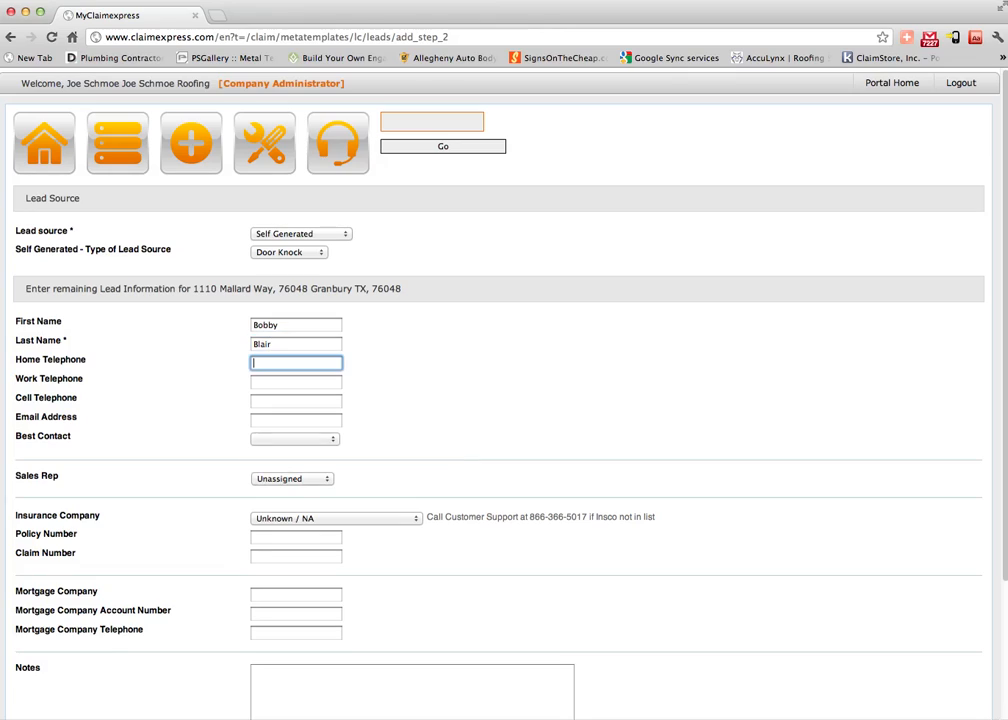
{"action": "type", "text": "111-23"}
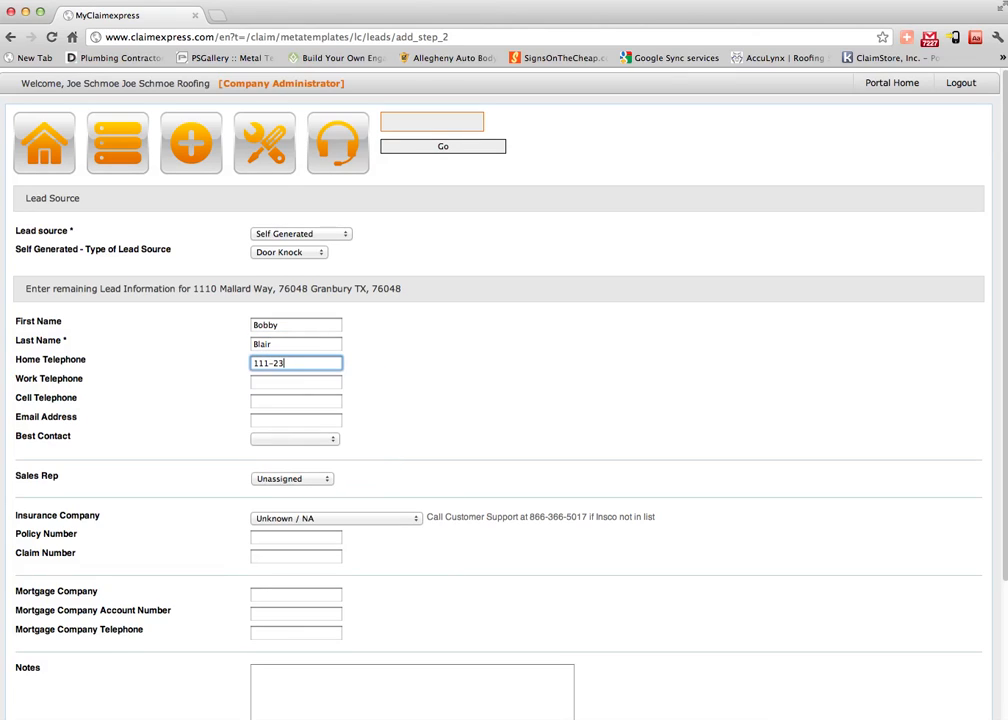
{"action": "type", "text": "4-5678"}
{"action": "key", "text": "Tab"}
{"action": "key", "text": "Tab"}
{"action": "key", "text": "Tab"}
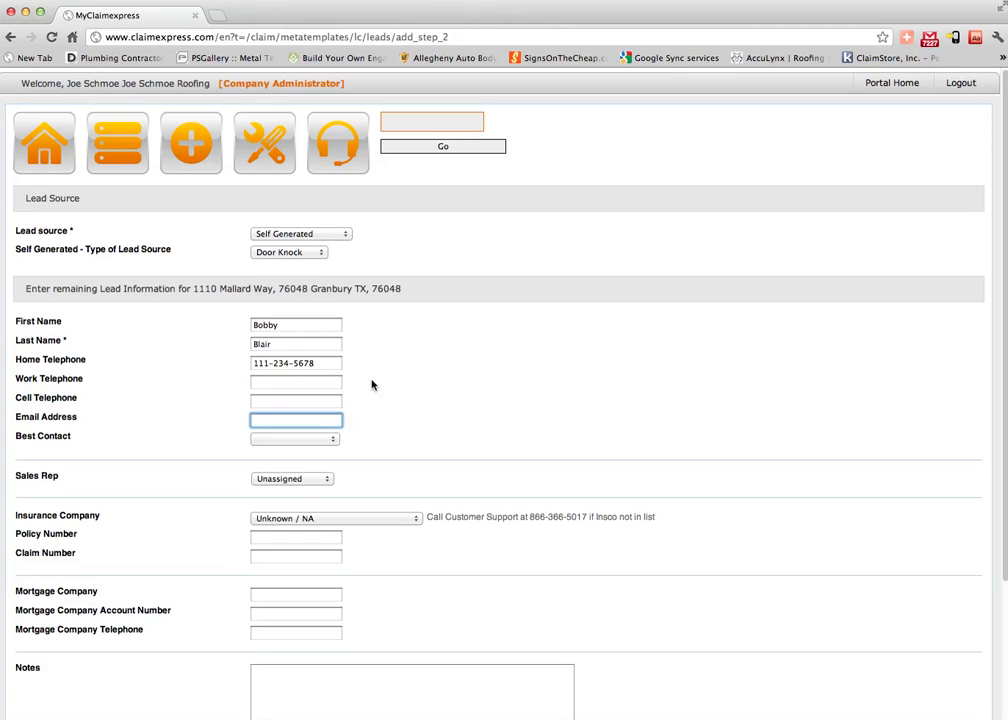
Add the customer's e-mail address and set Best Contact to Home Telephone.
{"action": "left_click", "coordinate": [301, 440]}
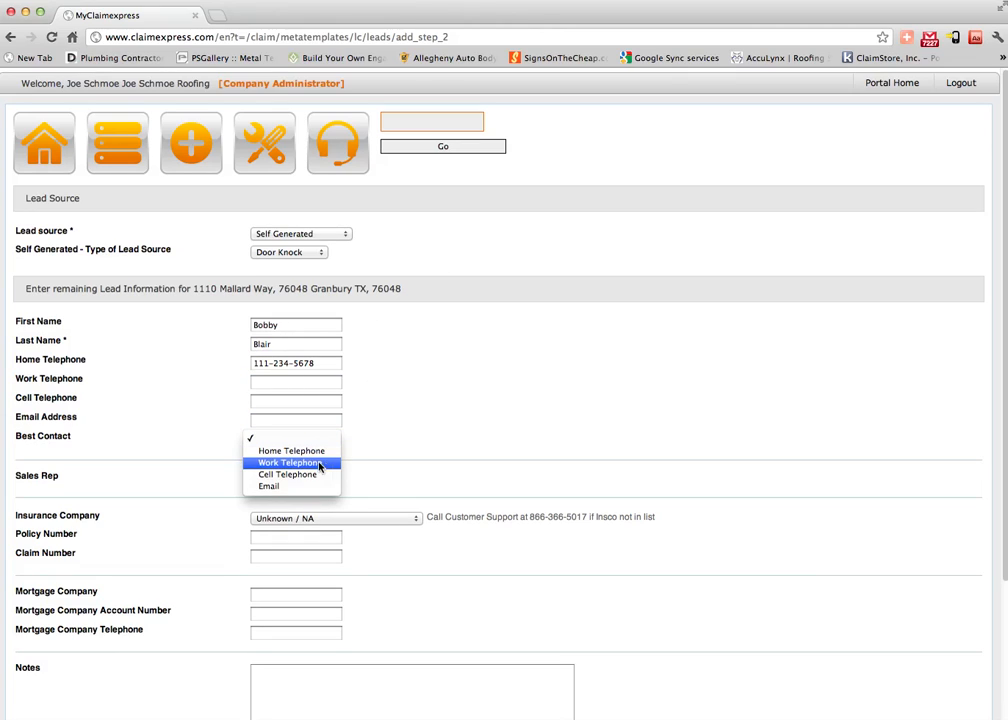
{"action": "left_click", "coordinate": [267, 420]}
{"action": "type", "text": "bobby@ex"}
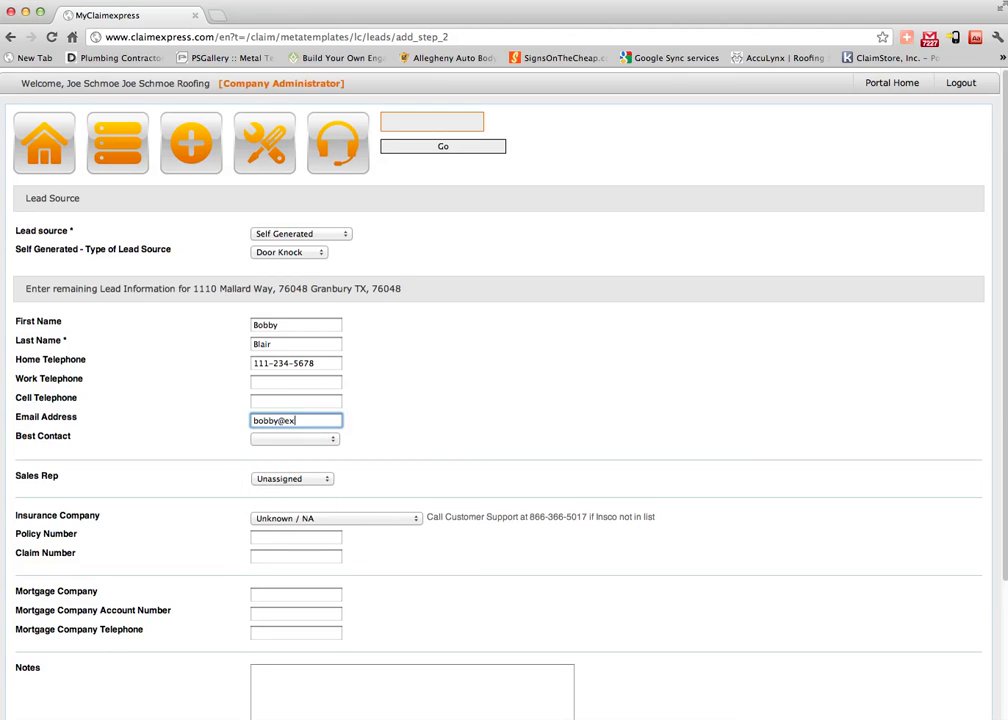
{"action": "type", "text": "ample.com"}
{"action": "left_click", "coordinate": [290, 440]}
{"action": "left_click", "coordinate": [292, 449]}
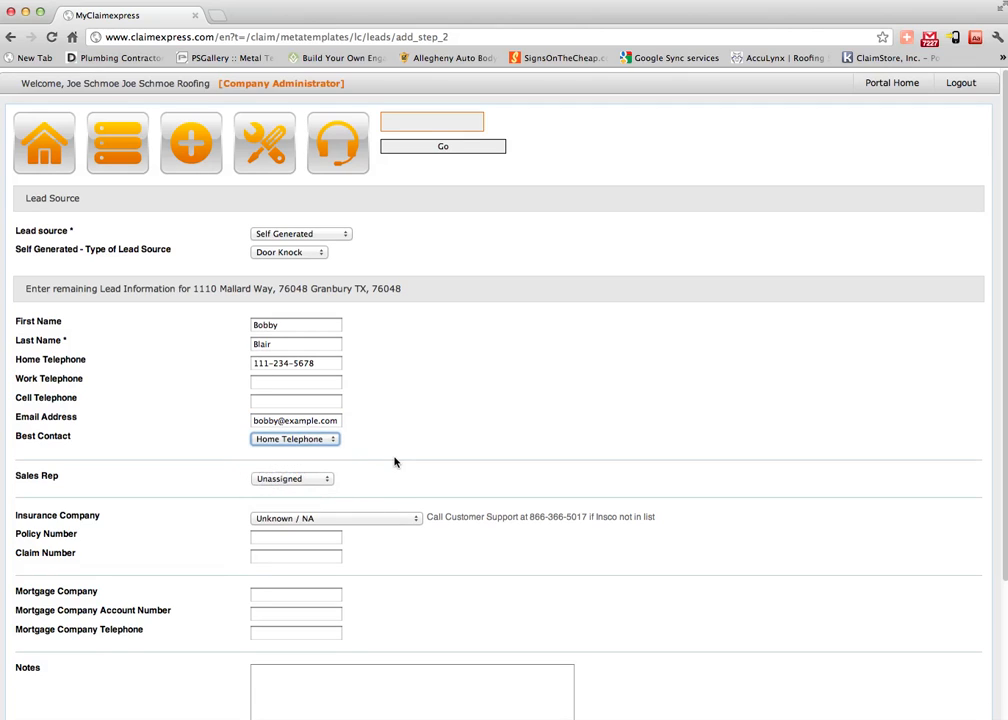
{"action": "scroll", "coordinate": [400, 452], "scroll_direction": "down", "scroll_amount": 3}
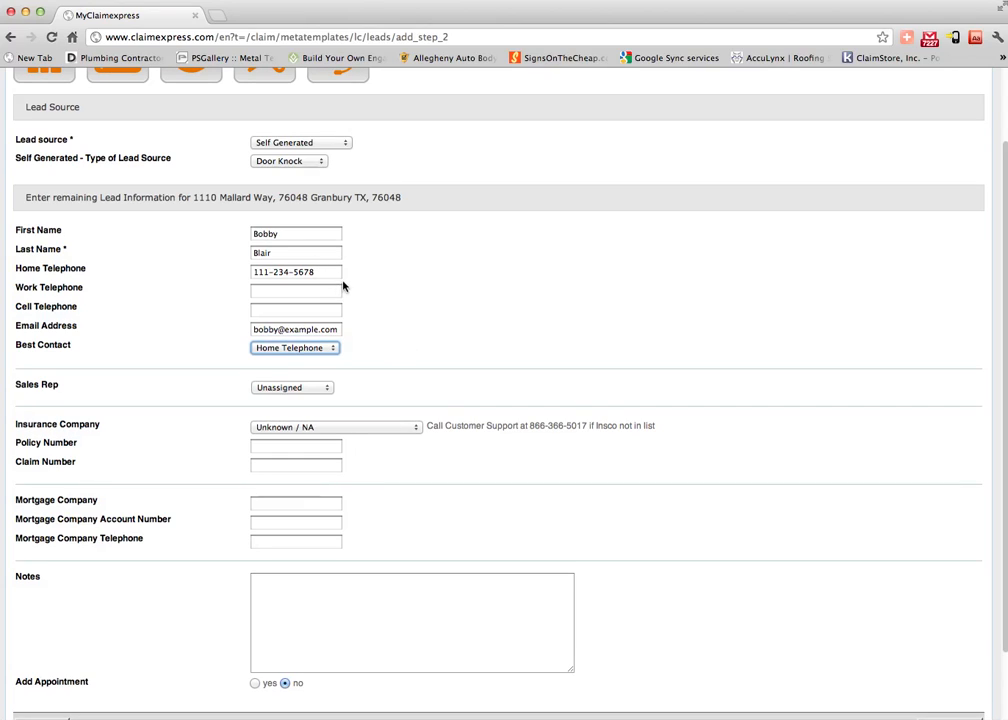
{"action": "scroll", "coordinate": [368, 293], "scroll_direction": "down", "scroll_amount": 2}
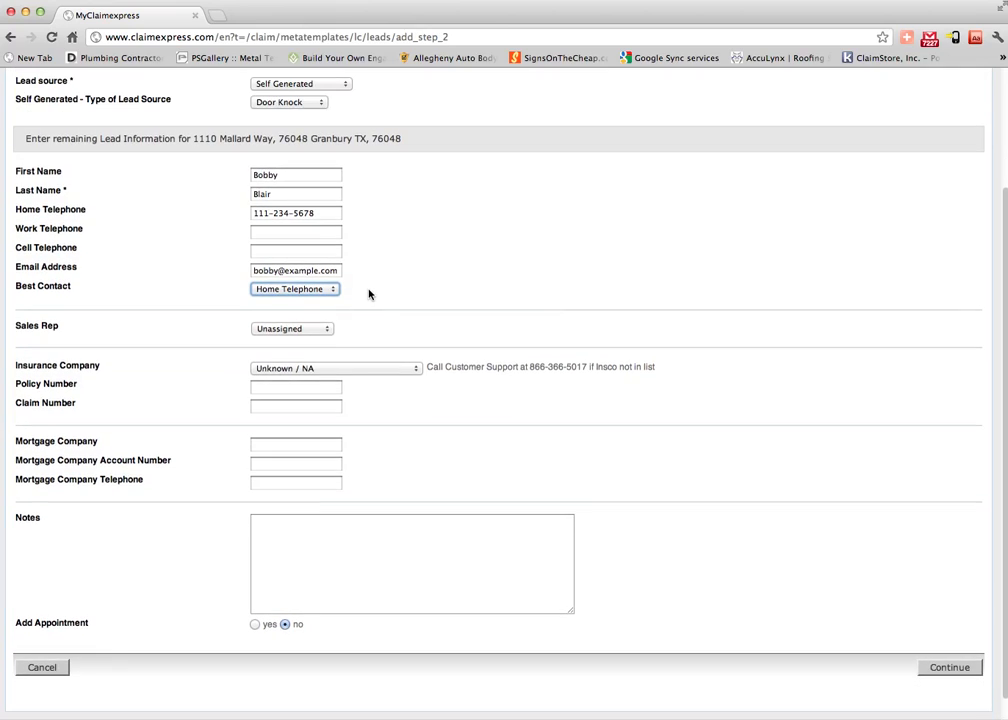
{"action": "scroll", "coordinate": [366, 286], "scroll_direction": "down", "scroll_amount": 1}
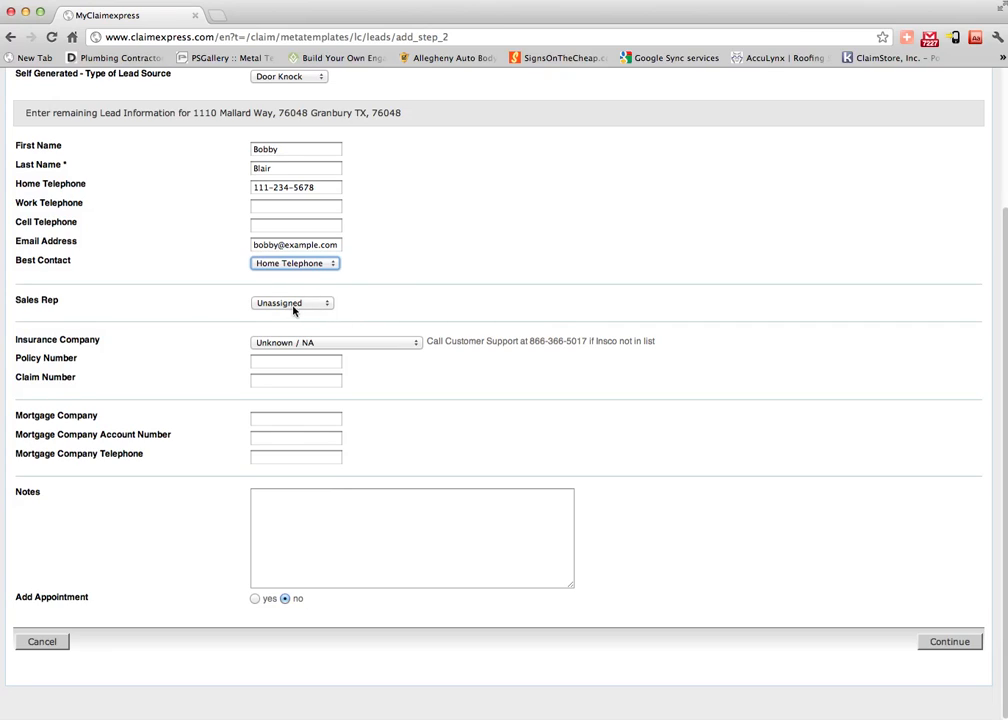
Assign the lead to a sales rep from the Sales Rep list.
{"action": "left_click", "coordinate": [294, 304]}
{"action": "left_click", "coordinate": [284, 313]}
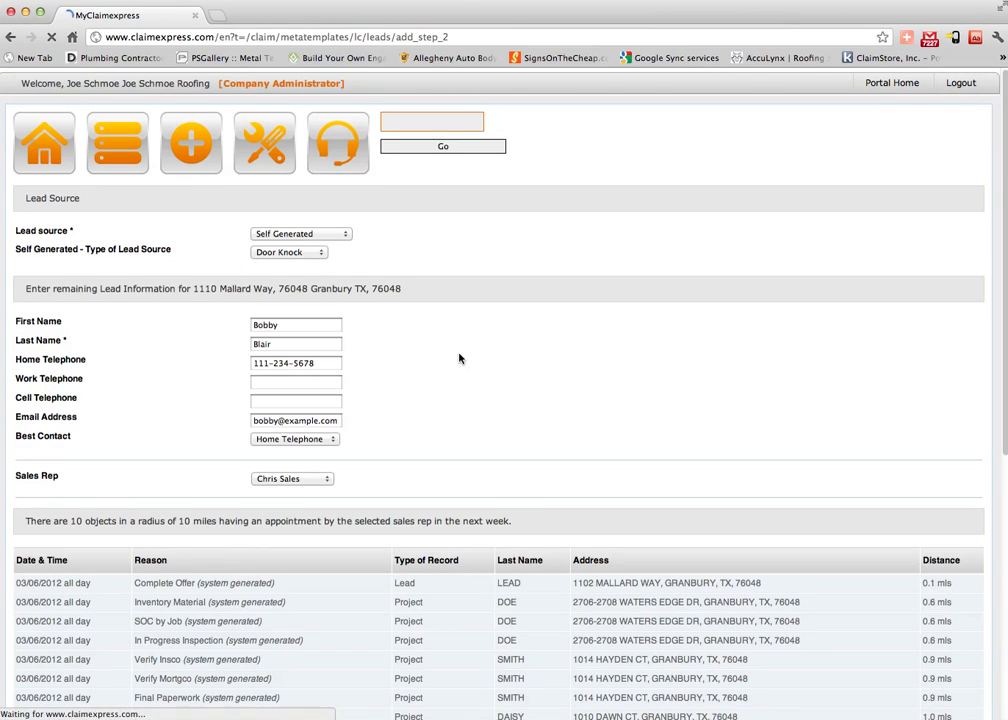
{"action": "scroll", "coordinate": [459, 358], "scroll_direction": "down", "scroll_amount": 10}
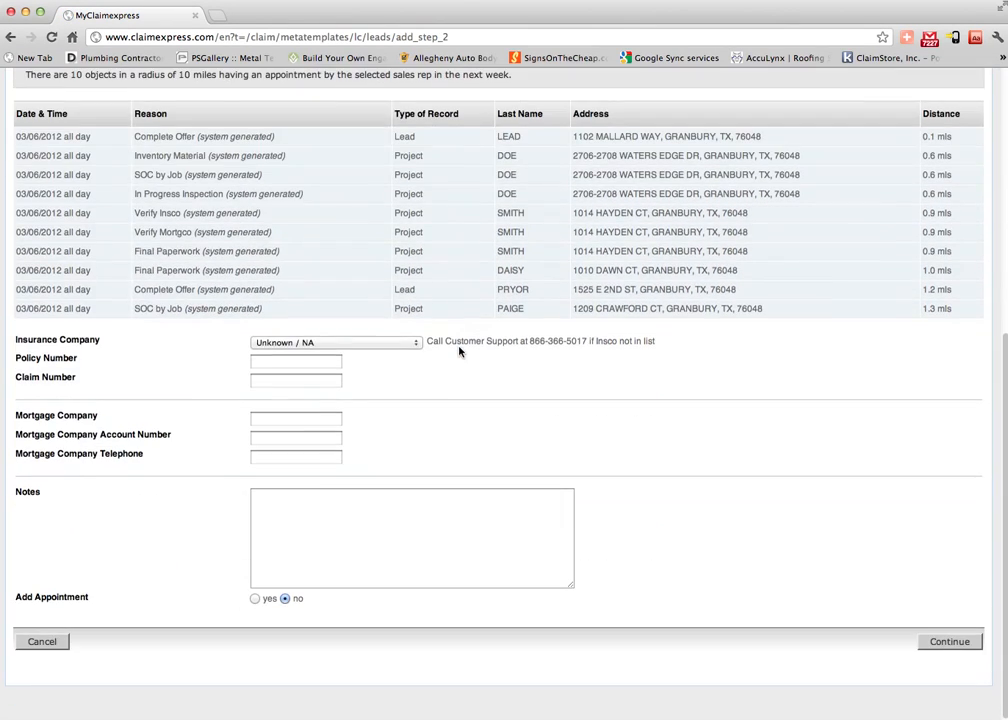
{"action": "scroll", "coordinate": [460, 350], "scroll_direction": "up", "scroll_amount": 7}
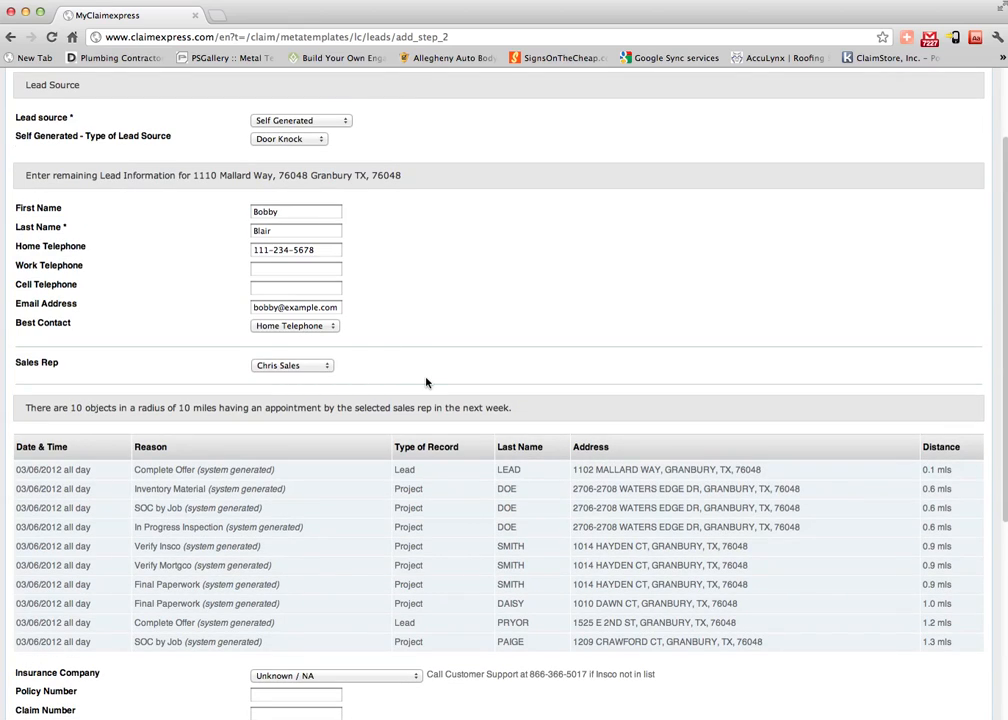
{"action": "scroll", "coordinate": [424, 382], "scroll_direction": "down", "scroll_amount": 2}
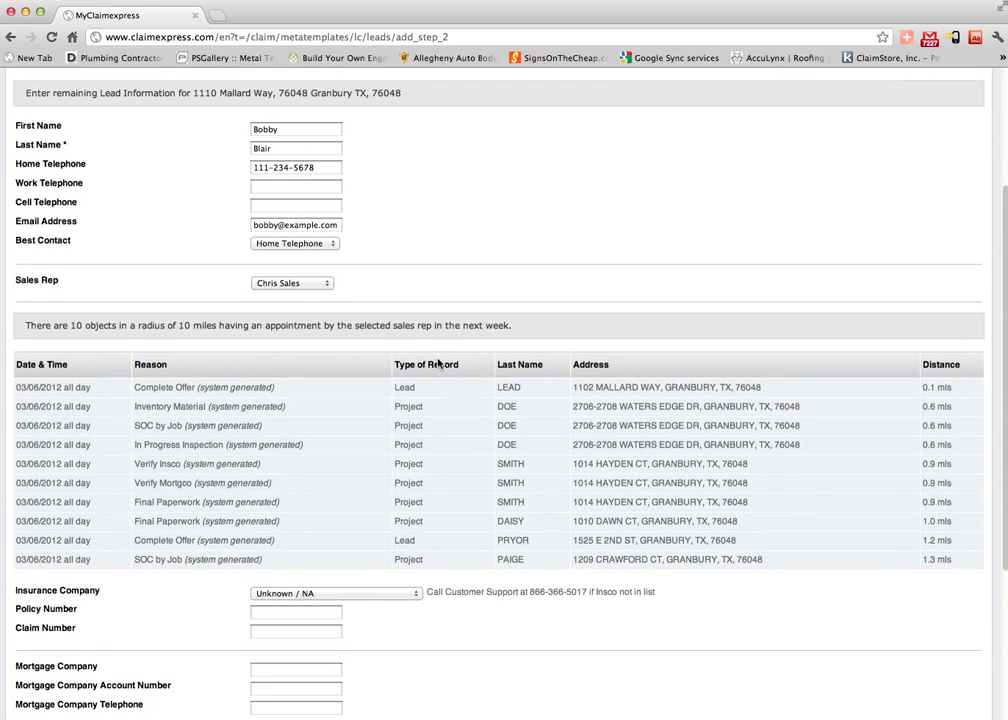
{"action": "scroll", "coordinate": [438, 363], "scroll_direction": "down", "scroll_amount": 3}
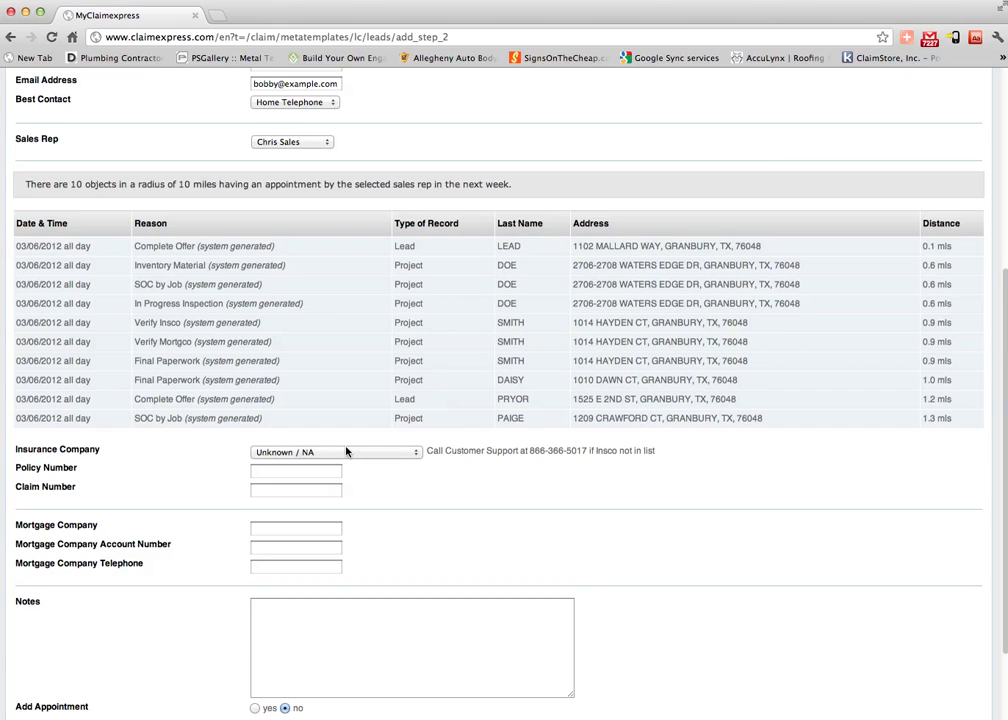
{"action": "scroll", "coordinate": [344, 448], "scroll_direction": "down", "scroll_amount": 3}
Set the insurance company to Allstate and choose yes for Add Appointment.
{"action": "left_click", "coordinate": [341, 341]}
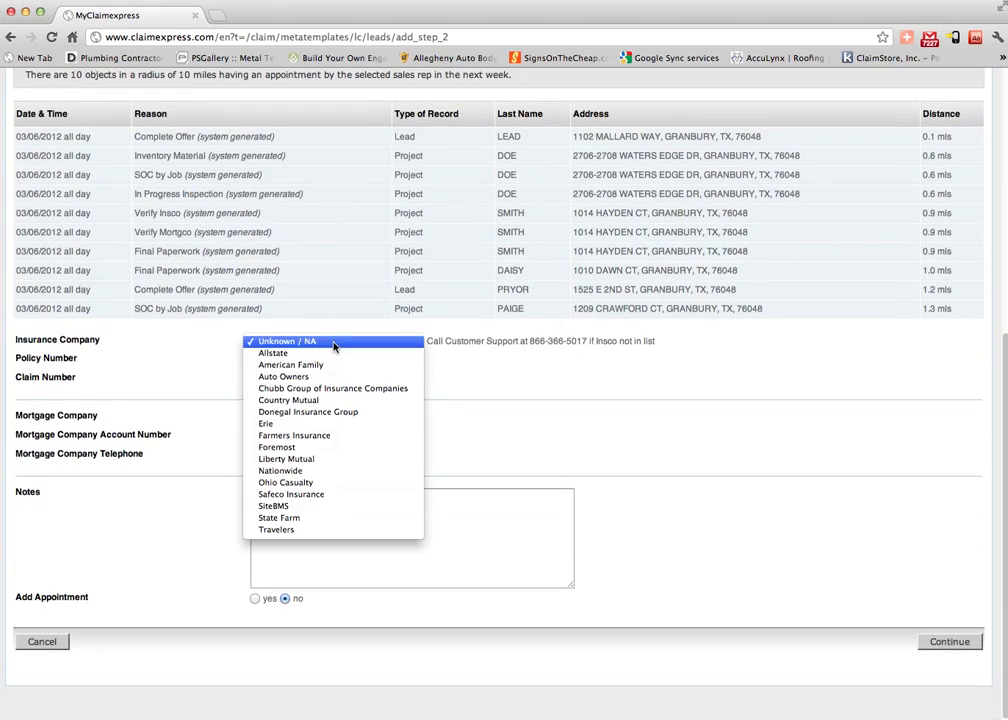
{"action": "left_click", "coordinate": [199, 347]}
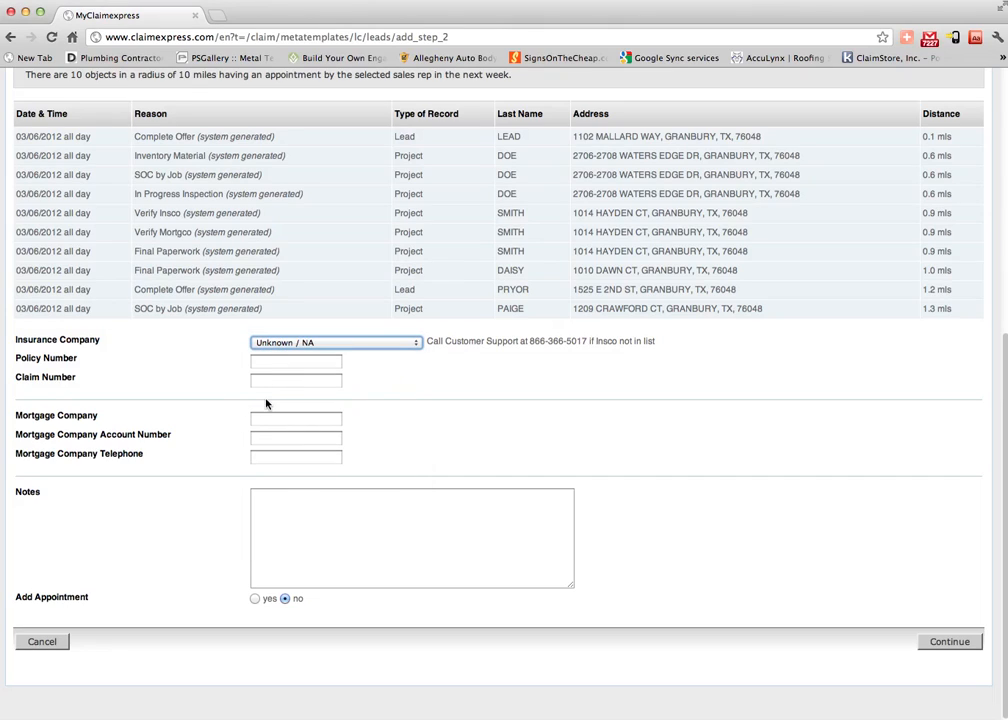
{"action": "left_click", "coordinate": [286, 342]}
{"action": "left_click", "coordinate": [287, 356]}
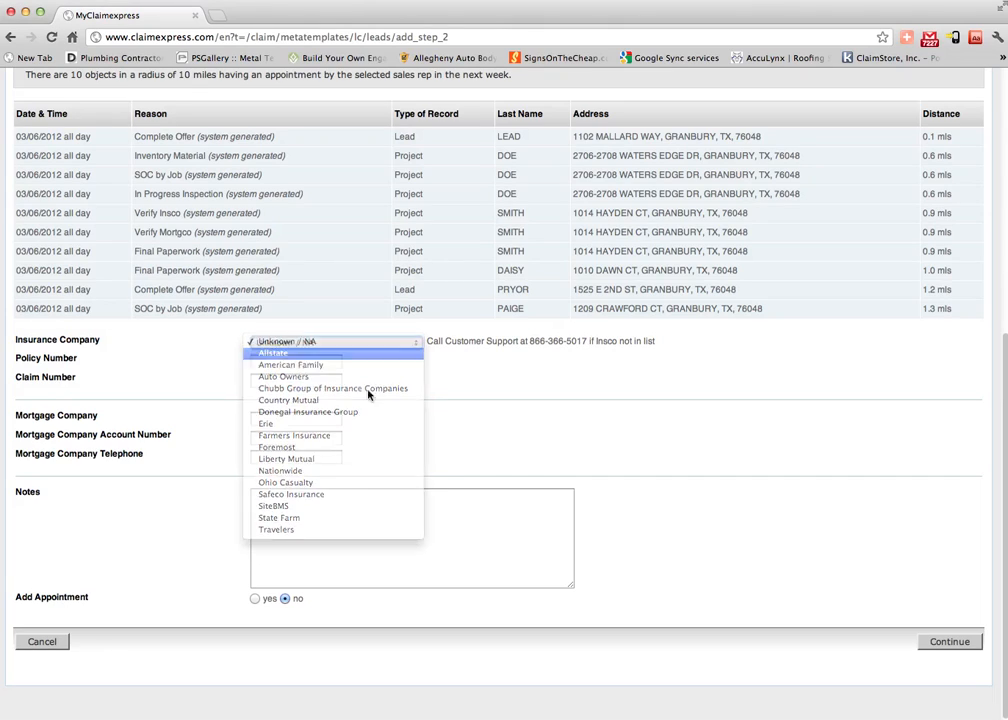
{"action": "left_click", "coordinate": [340, 543]}
{"action": "left_click", "coordinate": [255, 598]}
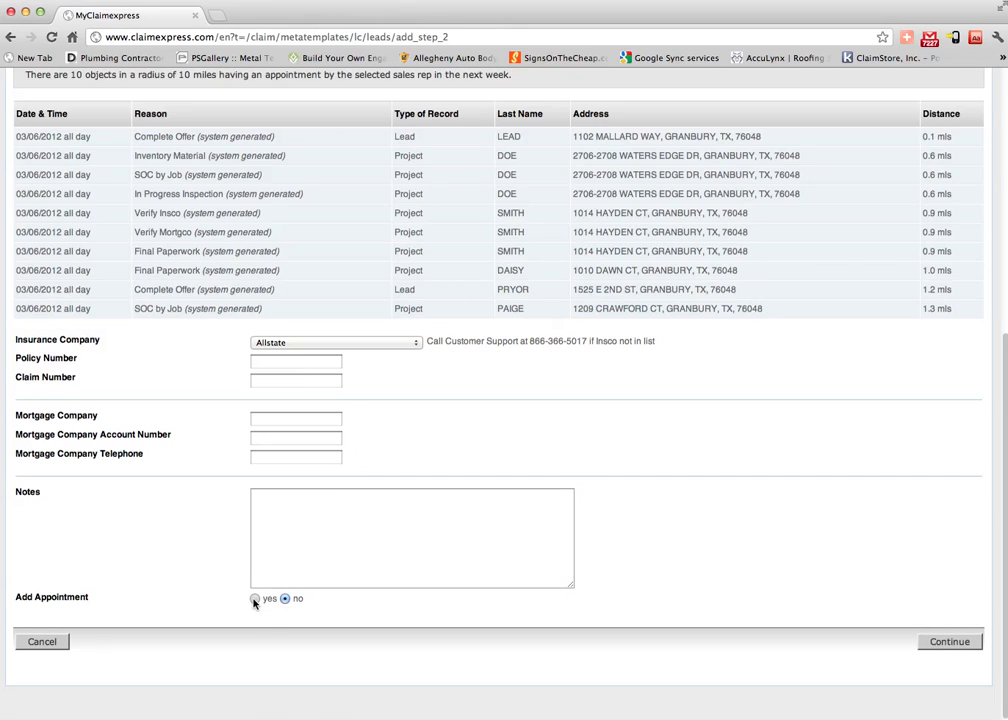
{"action": "scroll", "coordinate": [234, 634], "scroll_direction": "down", "scroll_amount": 5}
Make the appointment a 1st Inspection at 2 pm.
{"action": "left_click", "coordinate": [312, 427]}
{"action": "left_click", "coordinate": [315, 437]}
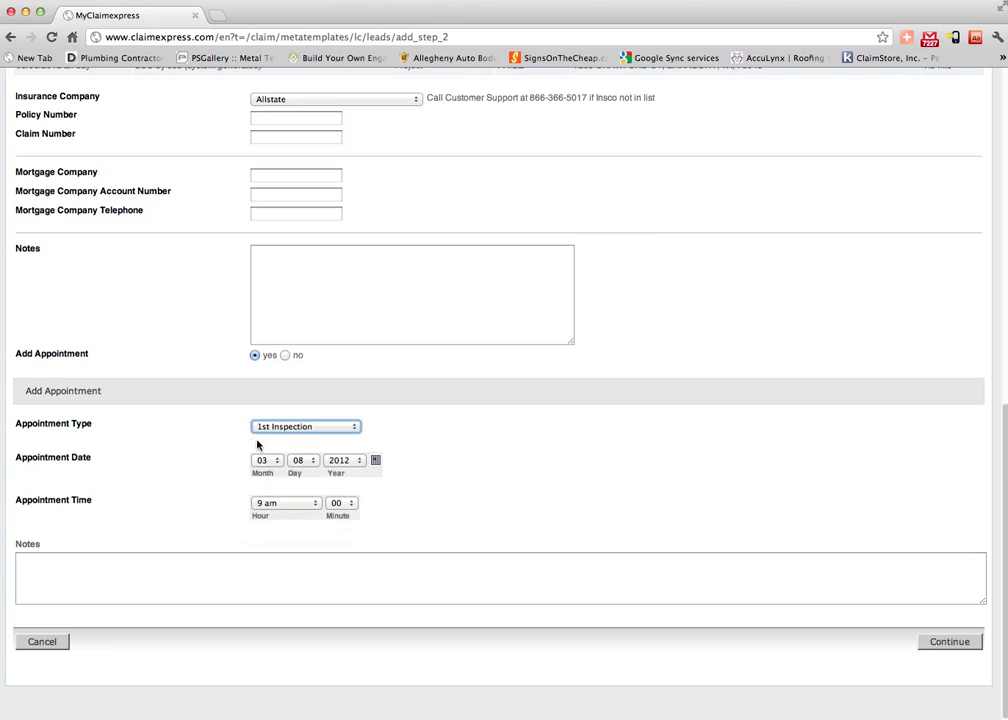
{"action": "left_click", "coordinate": [299, 506]}
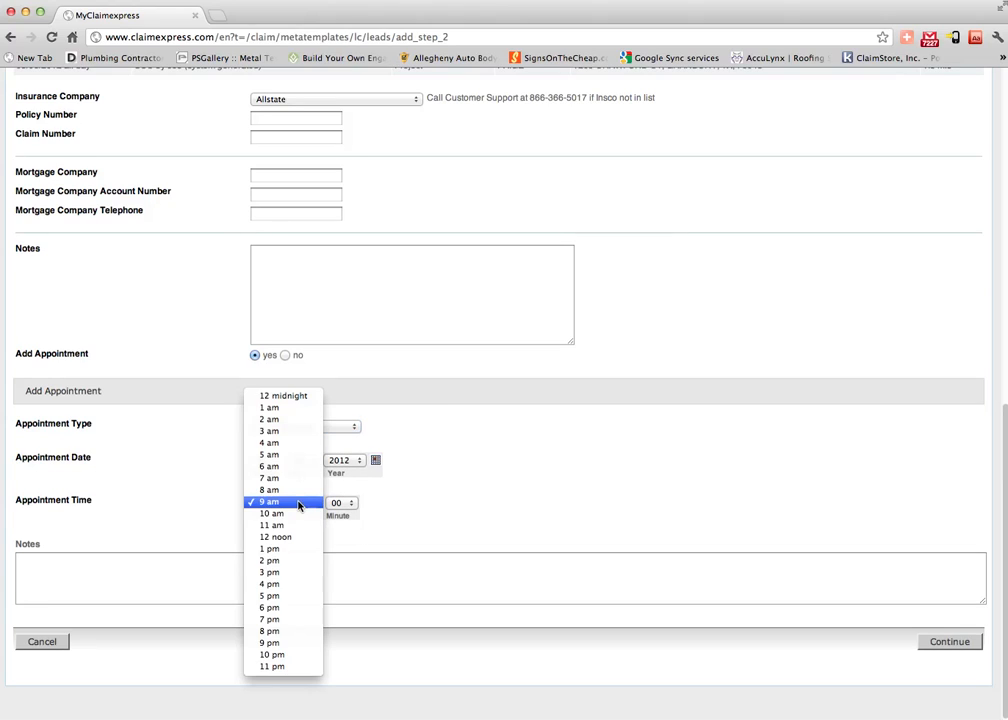
{"action": "left_click", "coordinate": [285, 561]}
Add the note 'Large dog in back yard.' and continue to the confirmation page.
{"action": "left_click", "coordinate": [200, 558]}
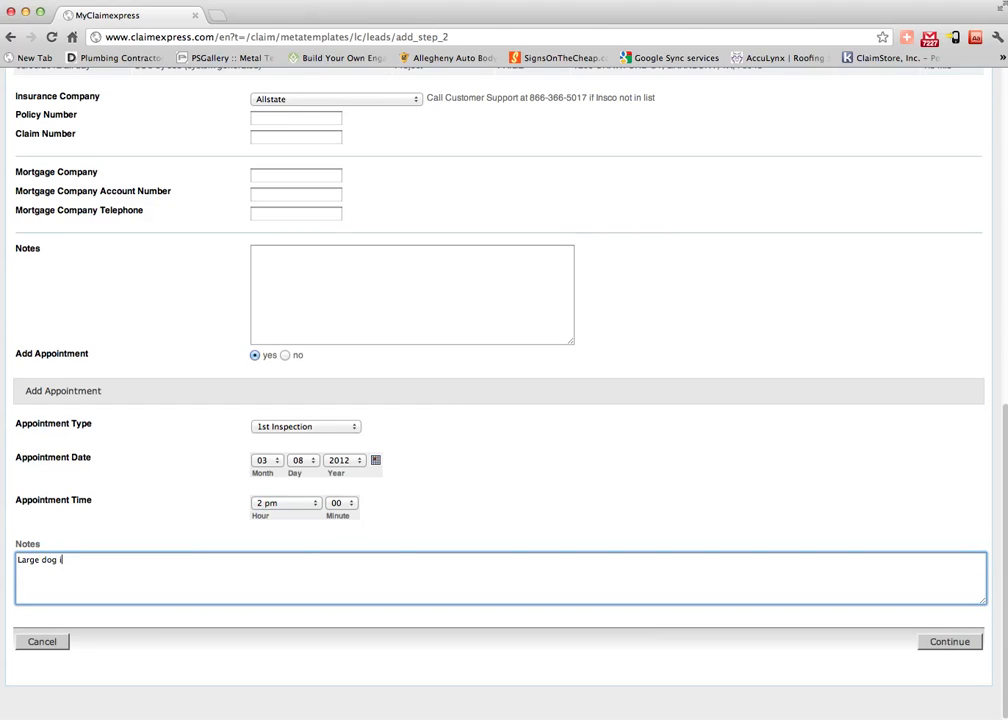
{"action": "type", "text": "Large dog in back yard."}
{"action": "left_click_drag", "start_coordinate": [124, 568], "coordinate": [5, 562]}
{"action": "right_click", "coordinate": [219, 575]}
{"action": "left_click", "coordinate": [715, 577]}
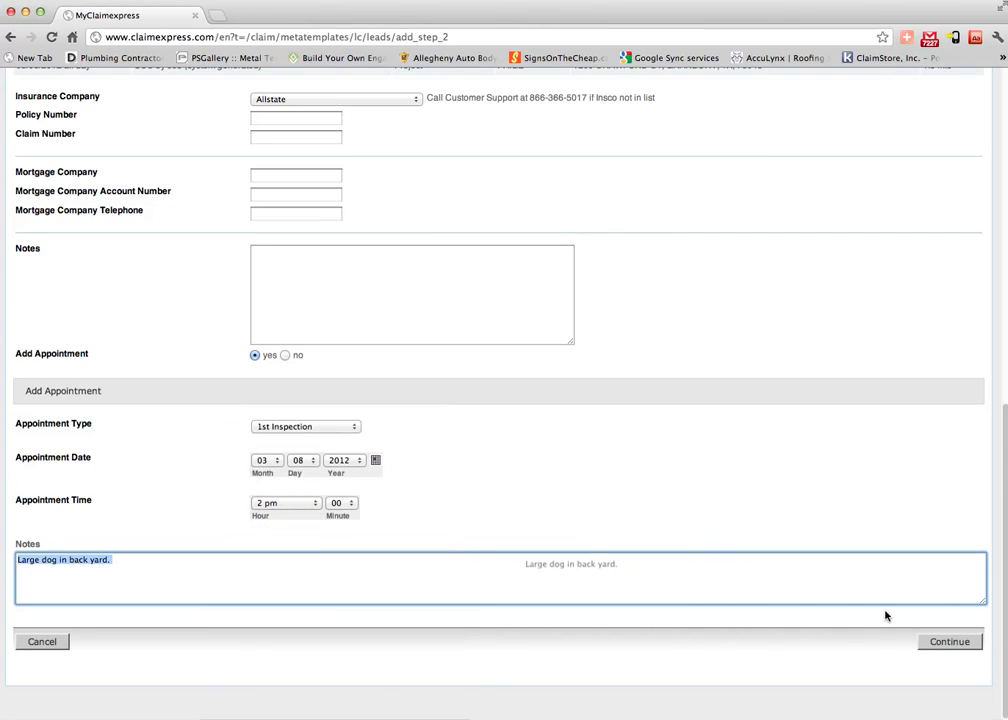
{"action": "left_click", "coordinate": [962, 646]}
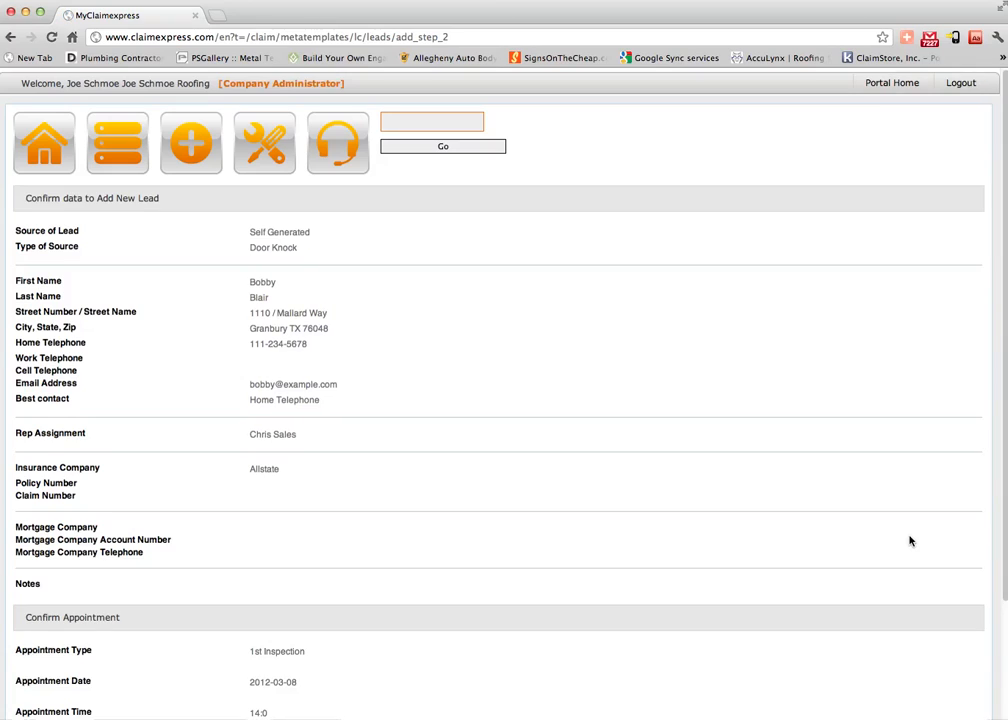
Save the new lead from the bottom of the confirmation page.
{"action": "scroll", "coordinate": [573, 474], "scroll_direction": "down", "scroll_amount": 3}
{"action": "left_click", "coordinate": [960, 642]}
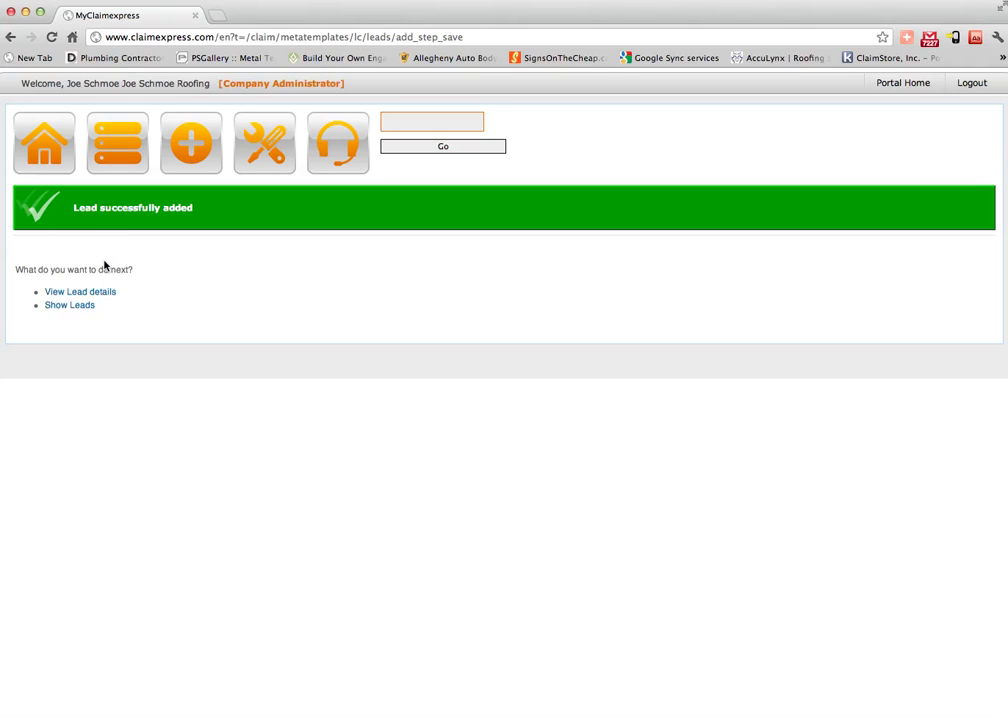
{"action": "mouse_move", "coordinate": [112, 131]}
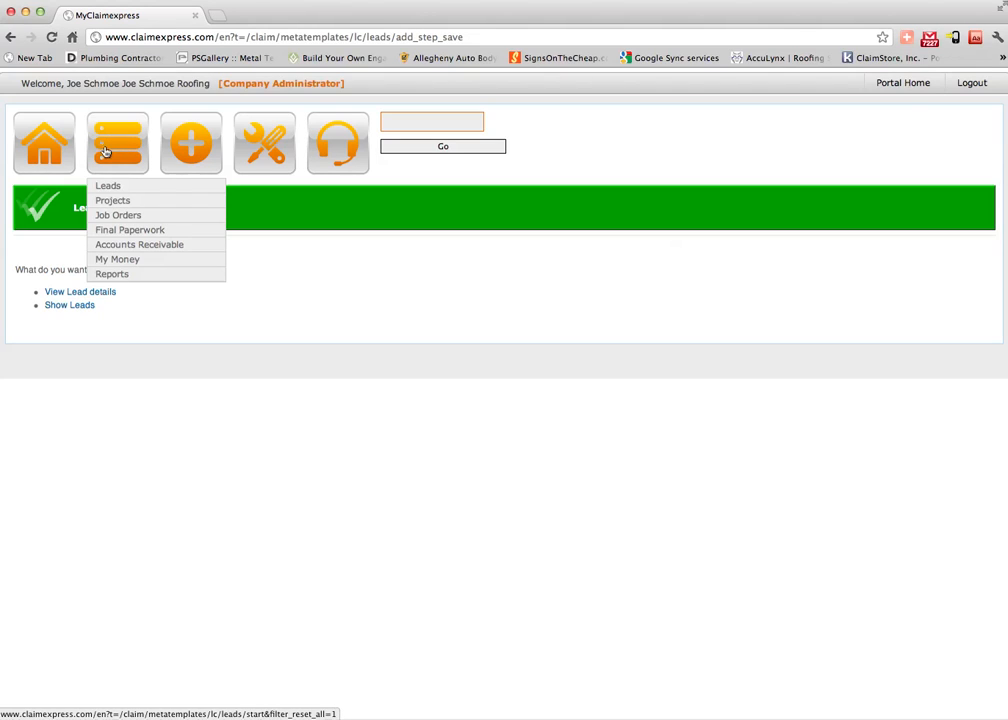
Open the Leads list and view Details for the new lead in row 1.
{"action": "left_click", "coordinate": [109, 187]}
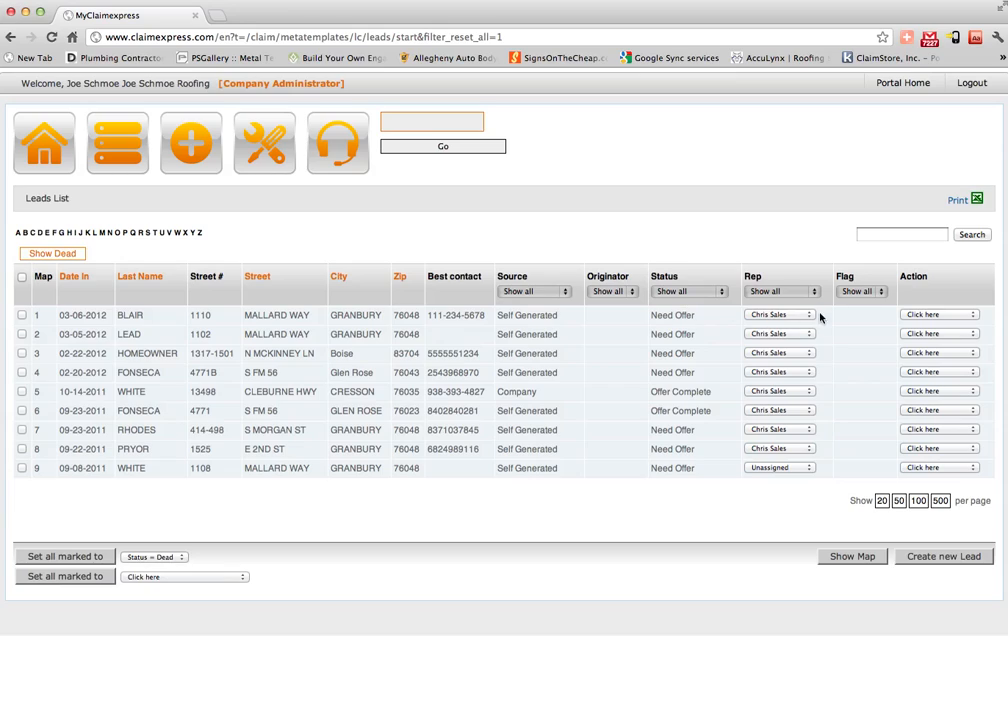
{"action": "left_click", "coordinate": [936, 316]}
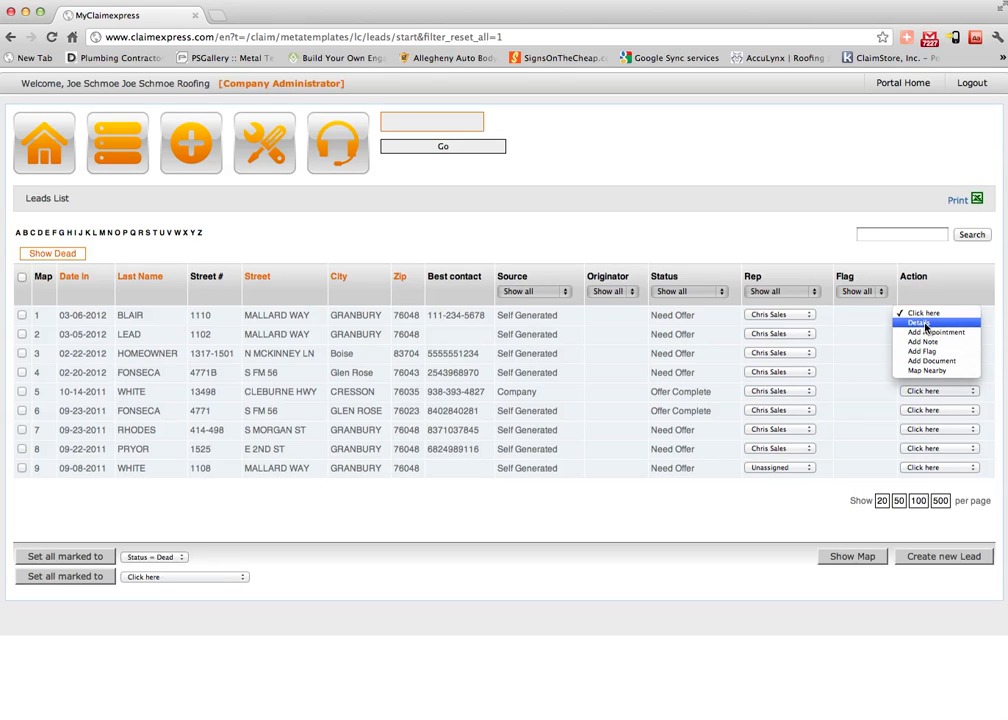
{"action": "left_click", "coordinate": [920, 323]}
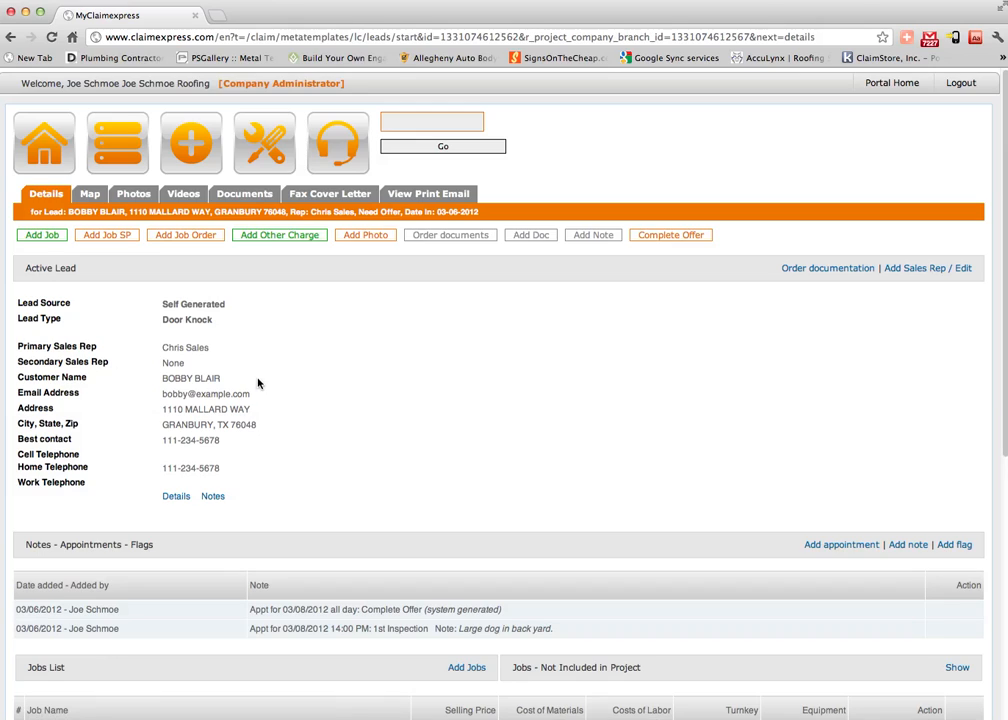
{"action": "scroll", "coordinate": [259, 378], "scroll_direction": "down", "scroll_amount": 3}
{"action": "scroll", "coordinate": [281, 388], "scroll_direction": "up", "scroll_amount": 1}
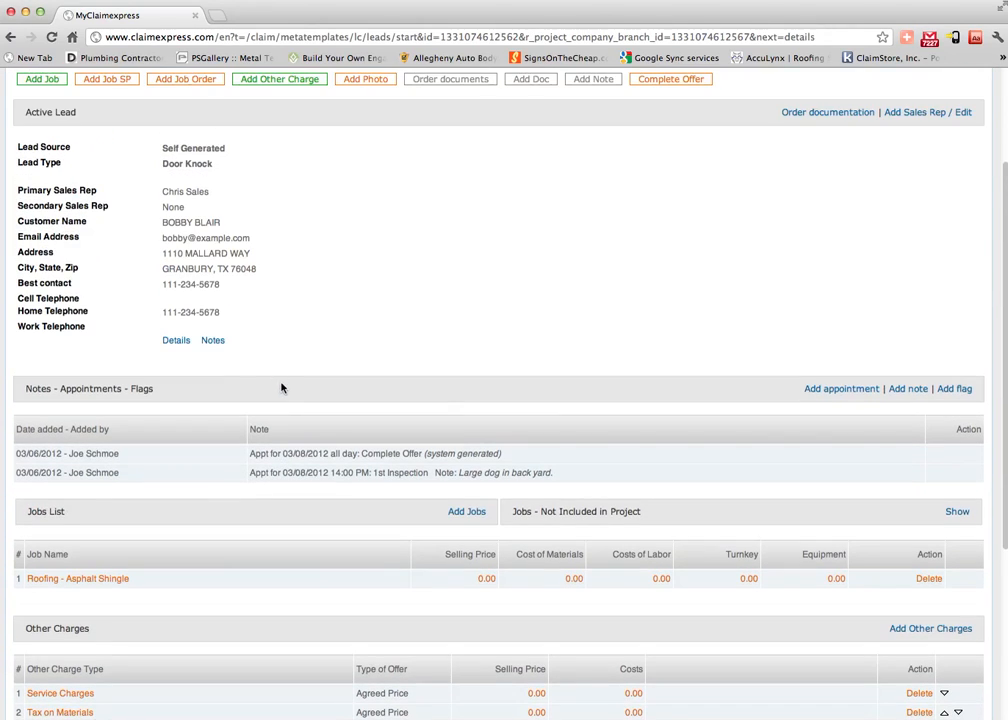
{"action": "scroll", "coordinate": [281, 388], "scroll_direction": "up", "scroll_amount": 2}
Open the lead's Photos tab and check Roof System 1's before photos.
{"action": "left_click", "coordinate": [133, 168]}
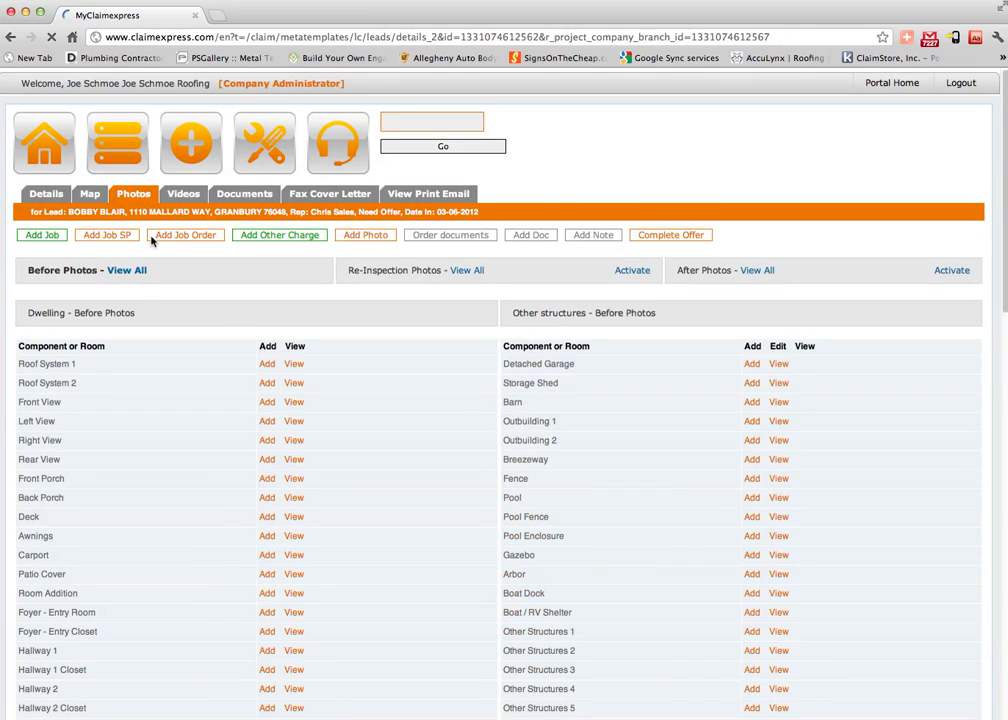
{"action": "left_click", "coordinate": [298, 363]}
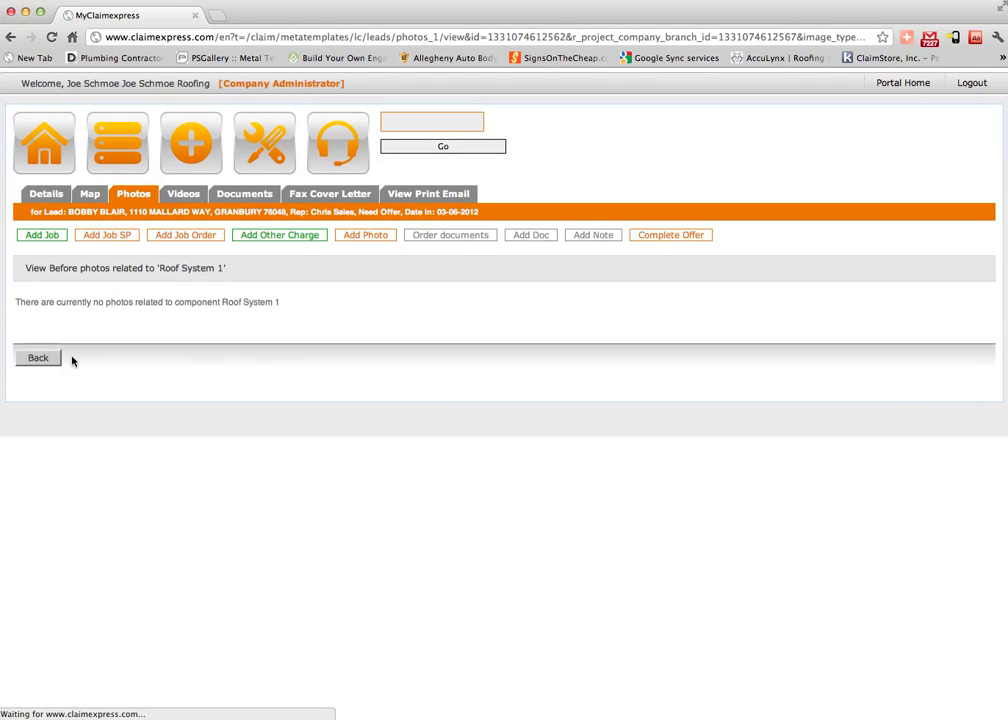
{"action": "left_click", "coordinate": [36, 358]}
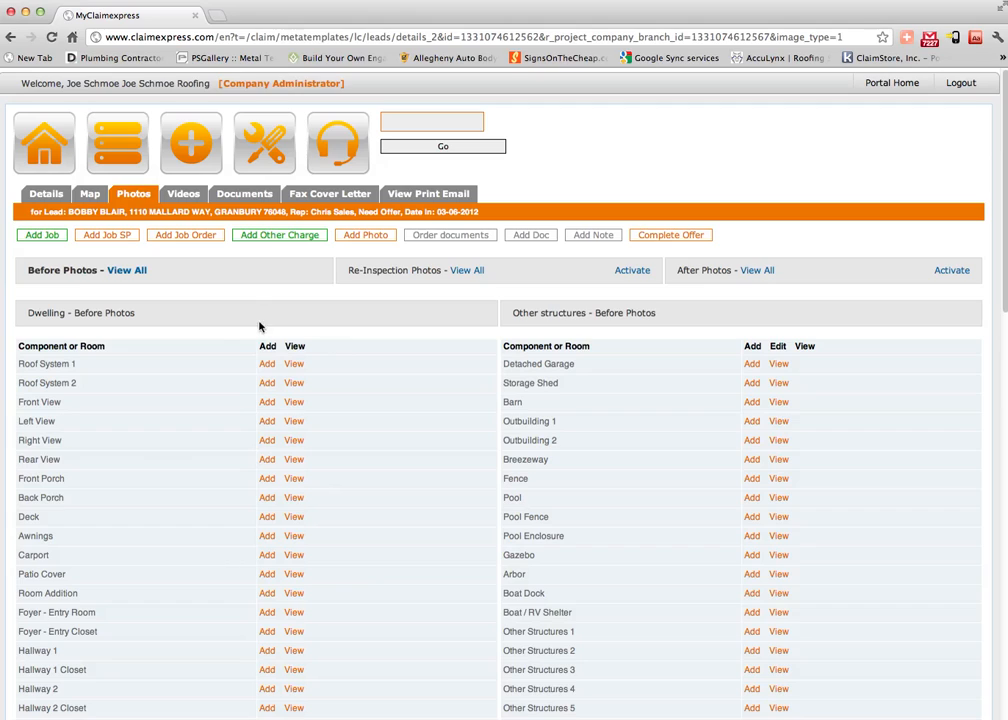
Add house1.jpg from Downloads as a Roof System 1 before photo and upload it.
{"action": "left_click", "coordinate": [259, 363]}
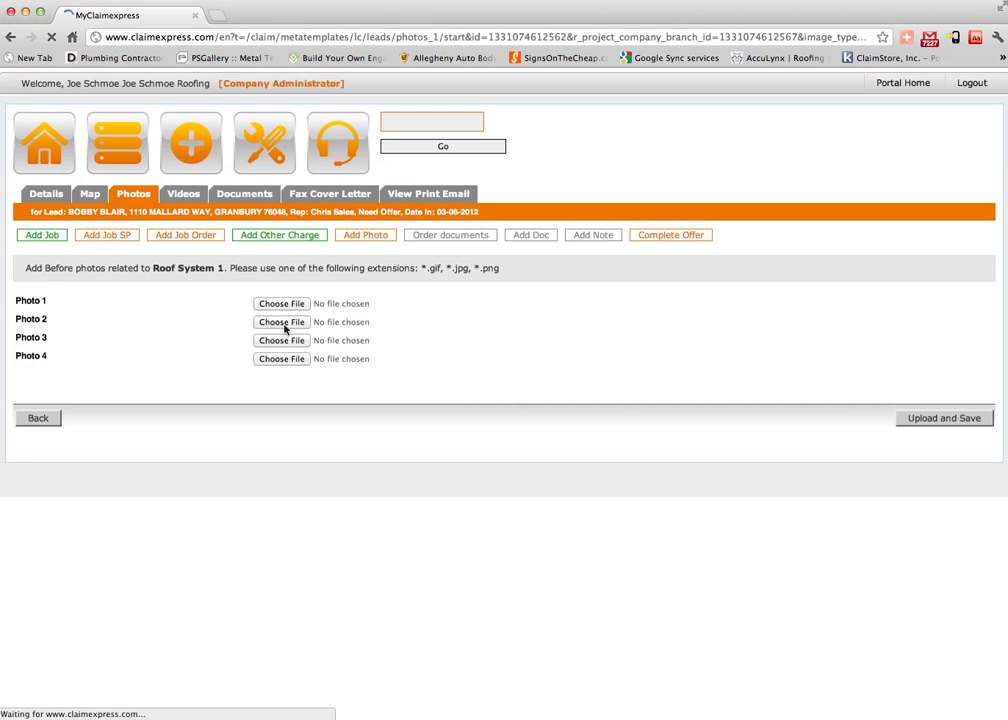
{"action": "left_click", "coordinate": [290, 303]}
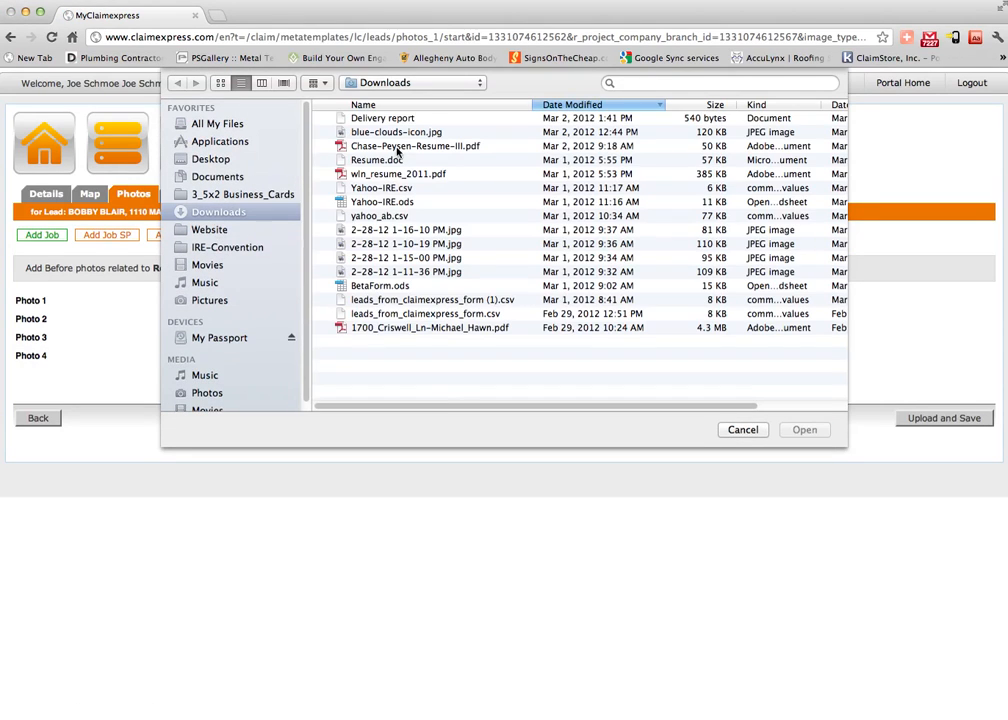
{"action": "left_click", "coordinate": [667, 84]}
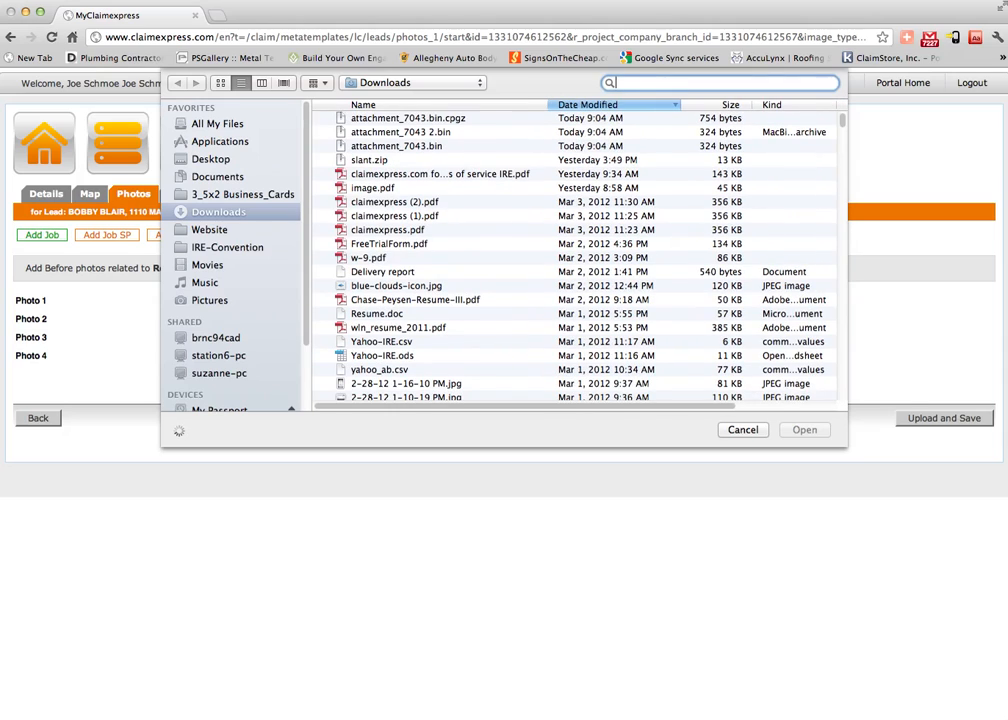
{"action": "type", "text": "house"}
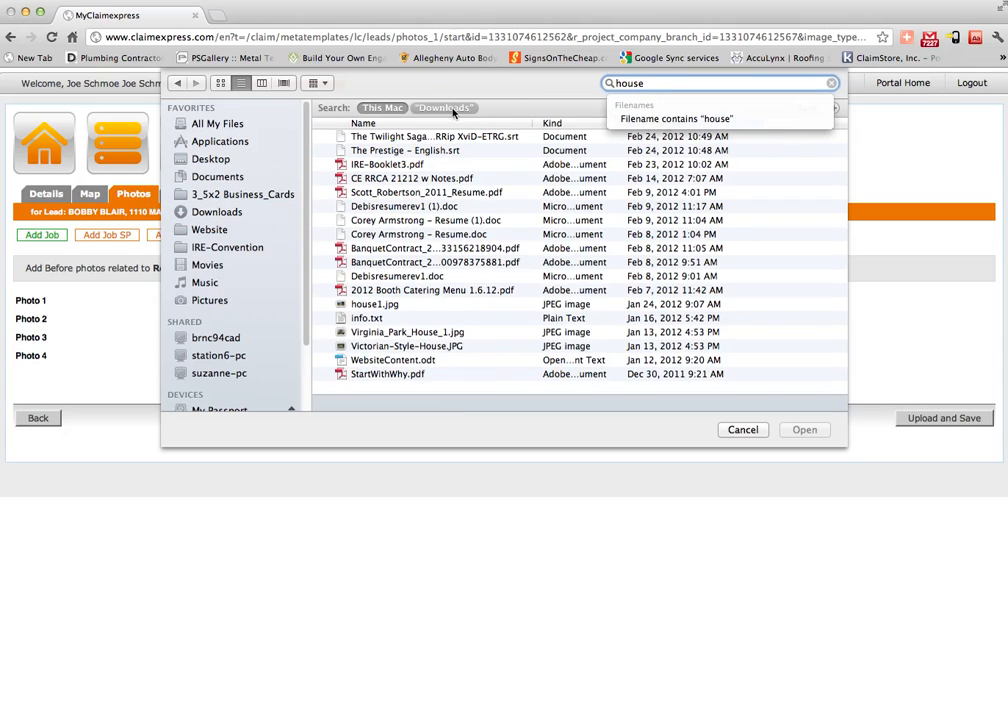
{"action": "left_click", "coordinate": [443, 107]}
{"action": "left_click", "coordinate": [376, 275]}
{"action": "left_click", "coordinate": [805, 429]}
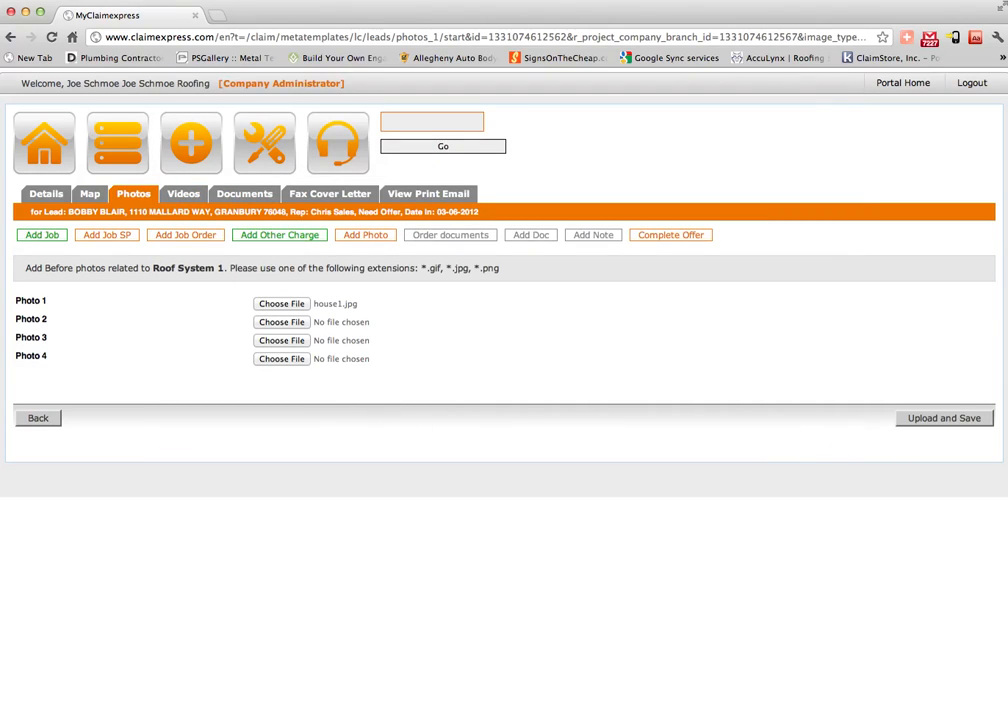
{"action": "left_click", "coordinate": [944, 418]}
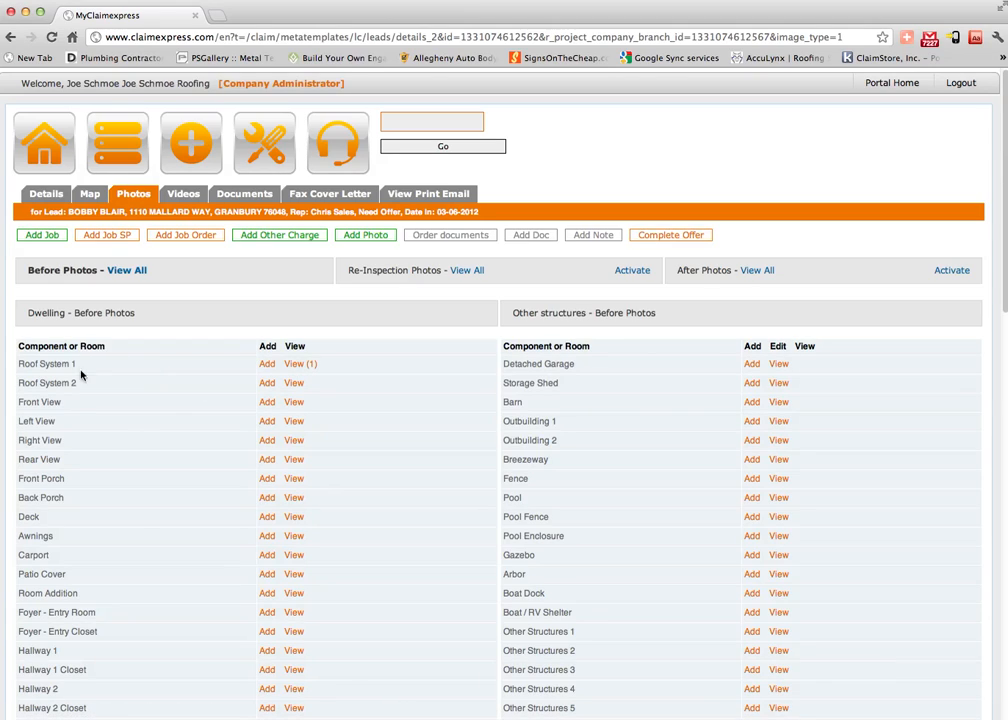
Label the Roof System 1 house photo as Before, Main home, Front View, described 'Front view of home', and save.
{"action": "left_click", "coordinate": [299, 366]}
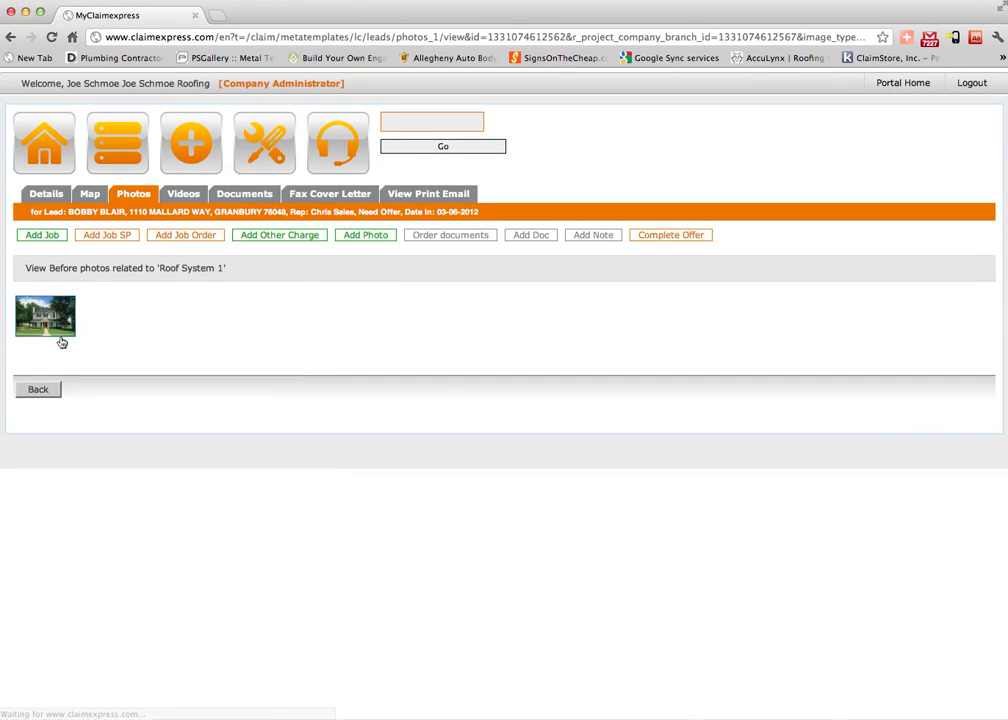
{"action": "left_click", "coordinate": [56, 332]}
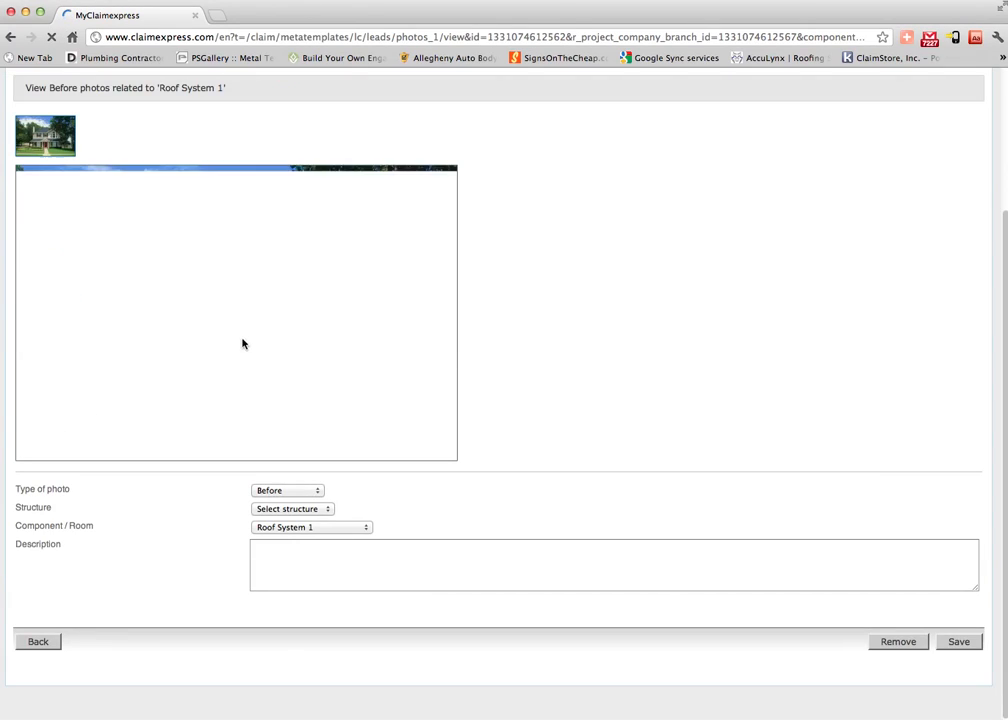
{"action": "left_click", "coordinate": [286, 491]}
{"action": "left_click", "coordinate": [296, 491]}
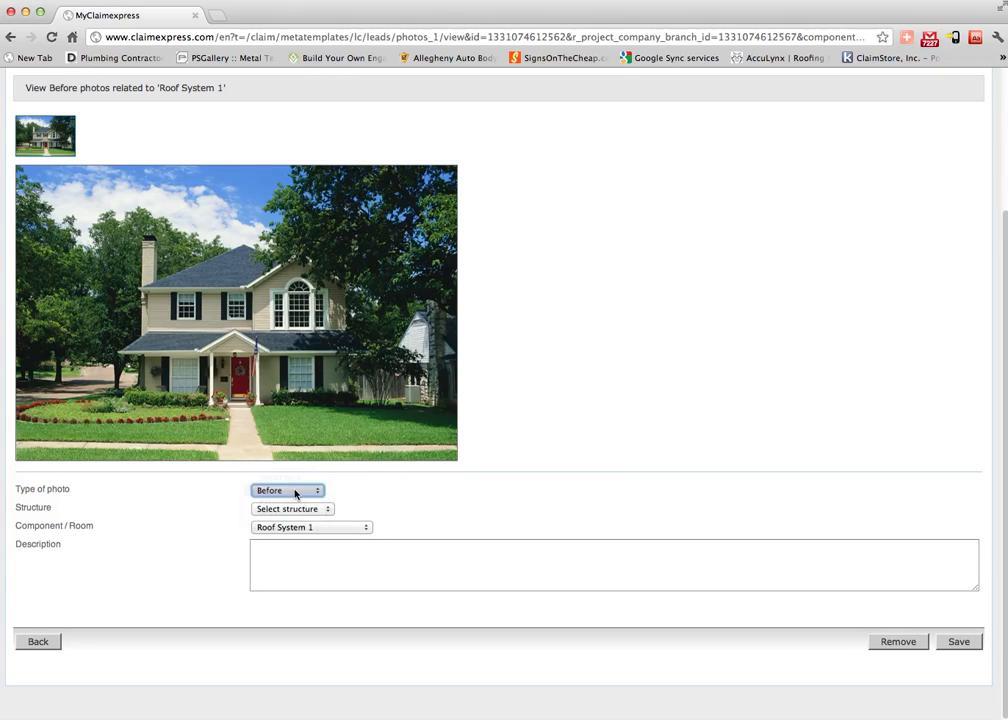
{"action": "left_click", "coordinate": [313, 509]}
{"action": "left_click", "coordinate": [313, 520]}
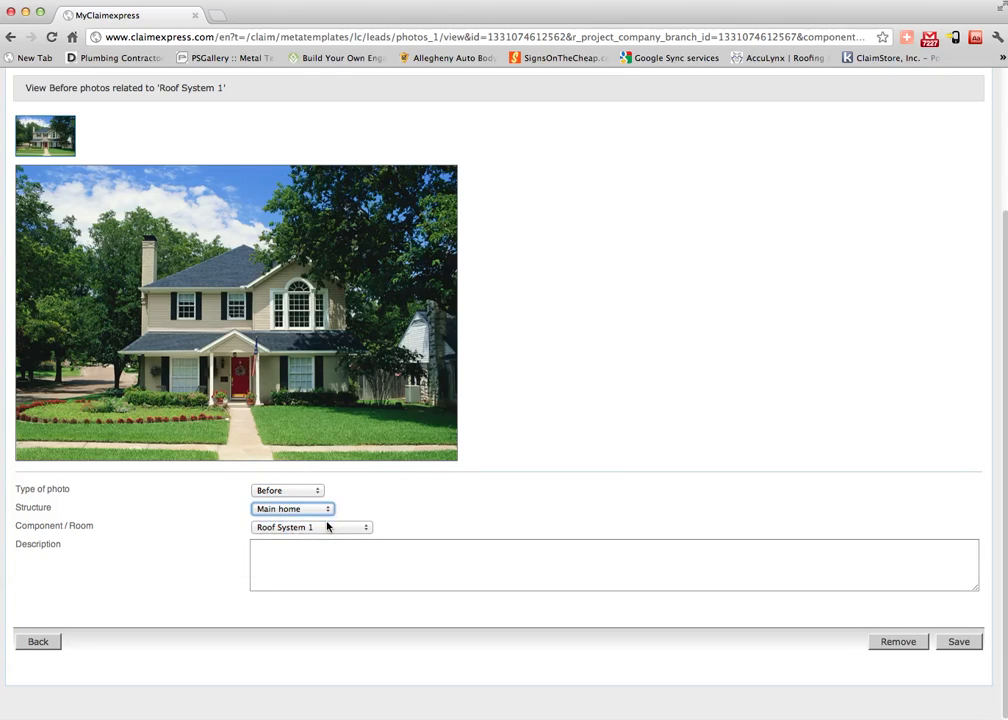
{"action": "left_click", "coordinate": [329, 527]}
{"action": "left_click", "coordinate": [316, 555]}
{"action": "left_click", "coordinate": [413, 576]}
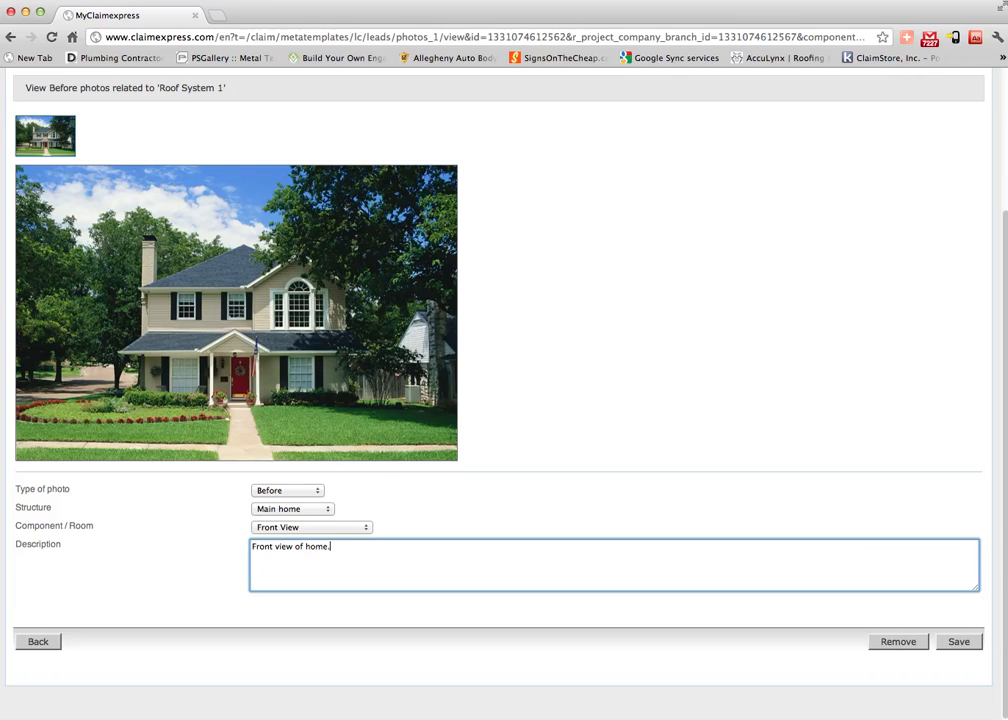
{"action": "left_click", "coordinate": [957, 645]}
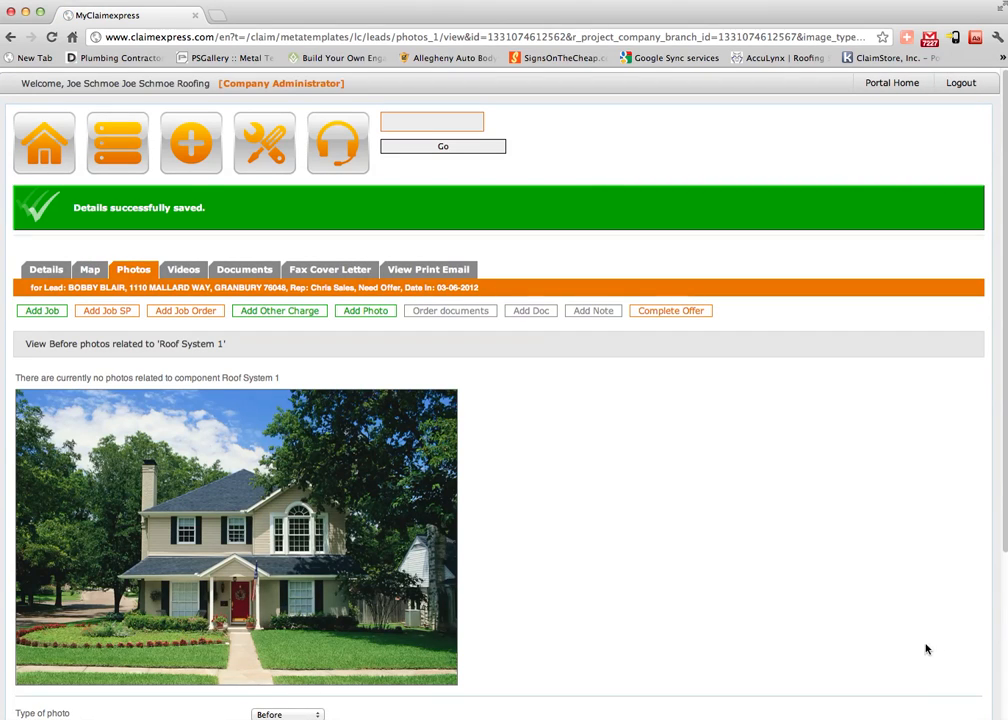
Check nearby jobs on the Map, then bring up a blank document upload form under Documents.
{"action": "left_click", "coordinate": [103, 272]}
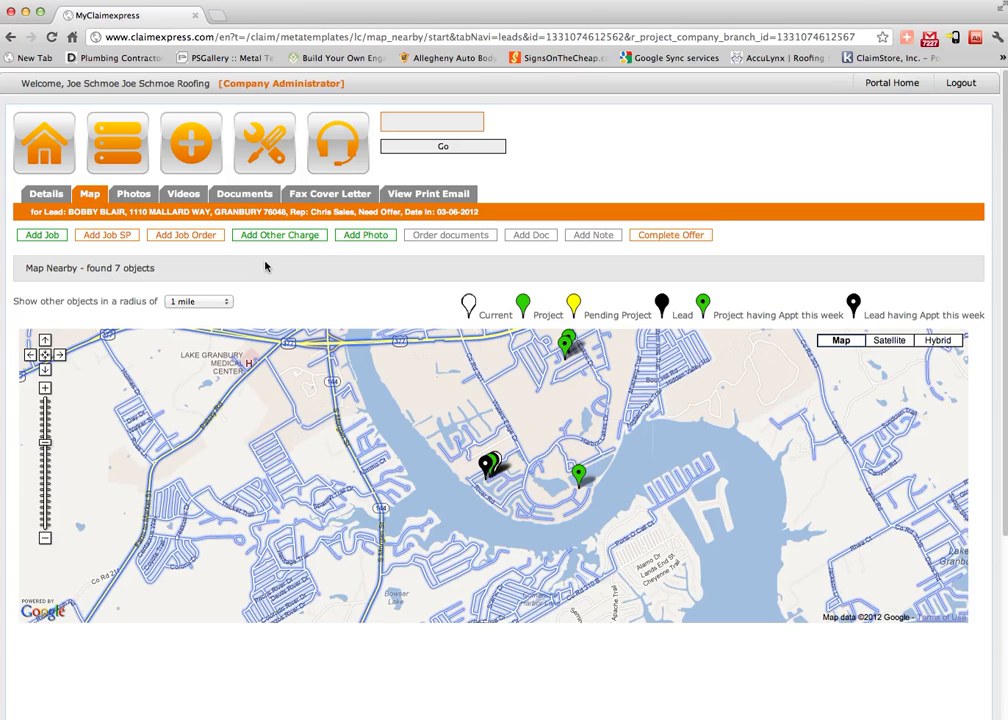
{"action": "left_click", "coordinate": [246, 194]}
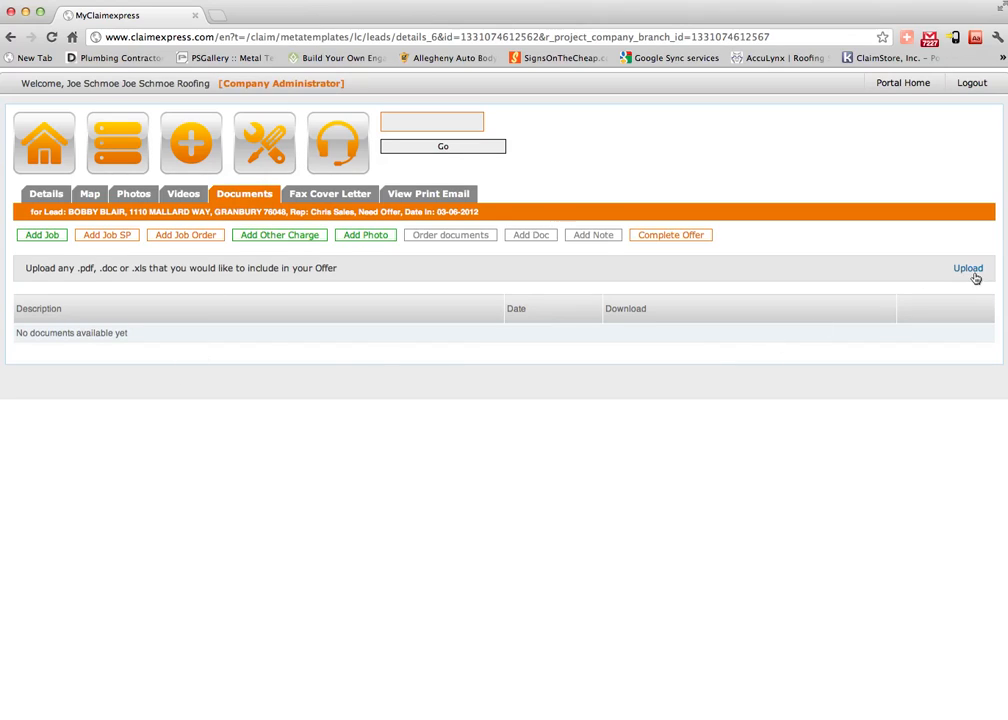
{"action": "left_click", "coordinate": [968, 269]}
{"action": "left_click", "coordinate": [970, 270]}
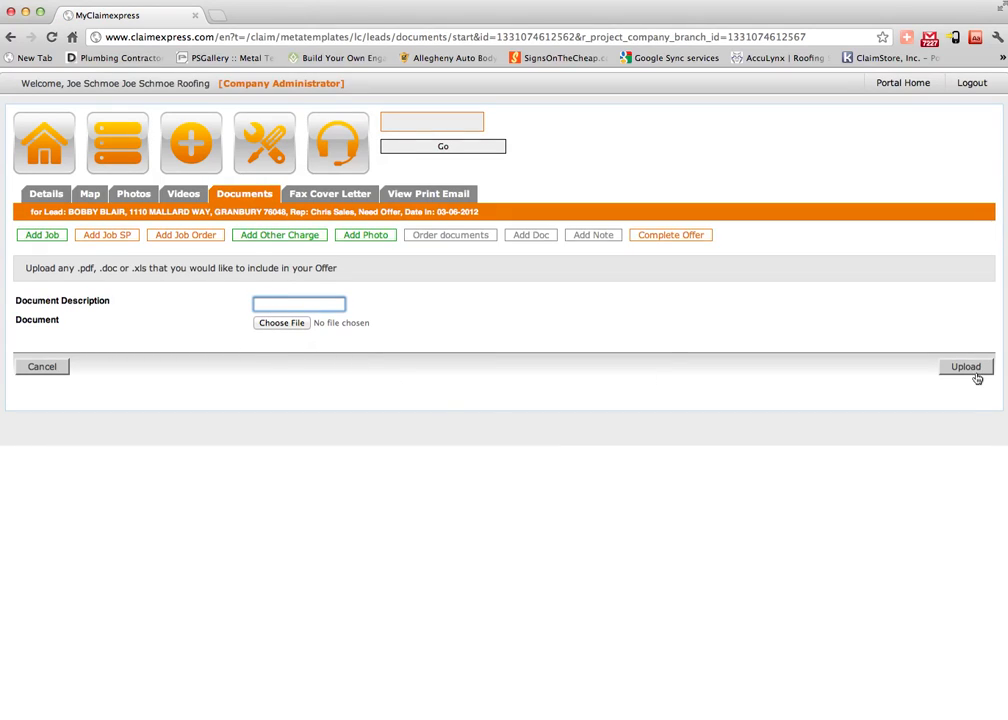
Glance at the fax cover letter, then review the Details Jobs List, Other Charges and Summary at 0.00.
{"action": "left_click", "coordinate": [342, 197]}
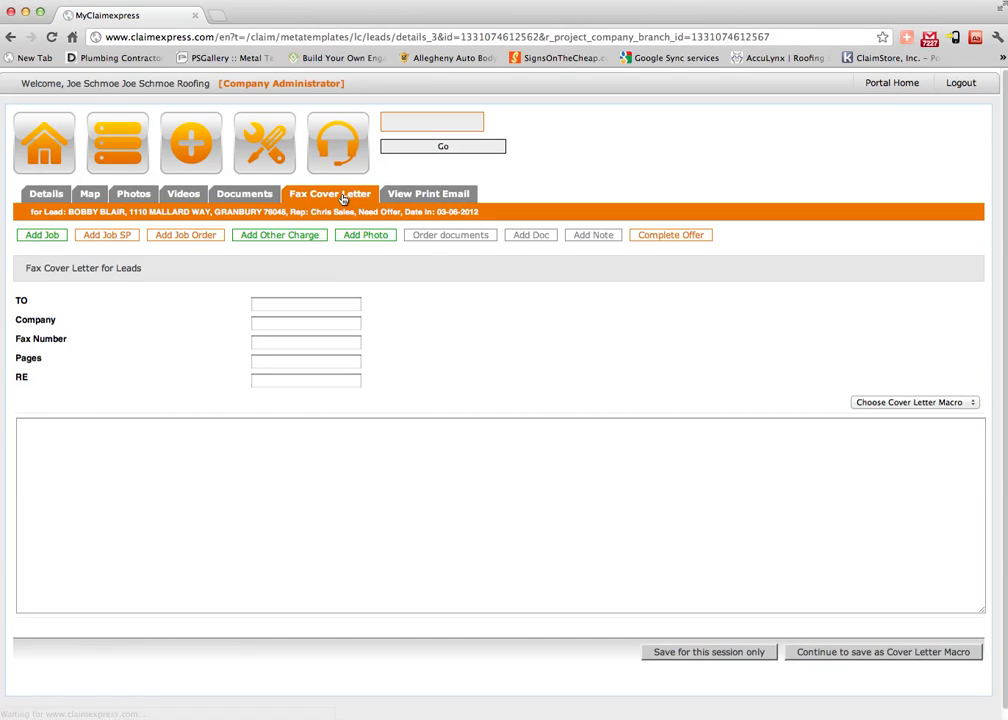
{"action": "scroll", "coordinate": [461, 329], "scroll_direction": "down", "scroll_amount": 1}
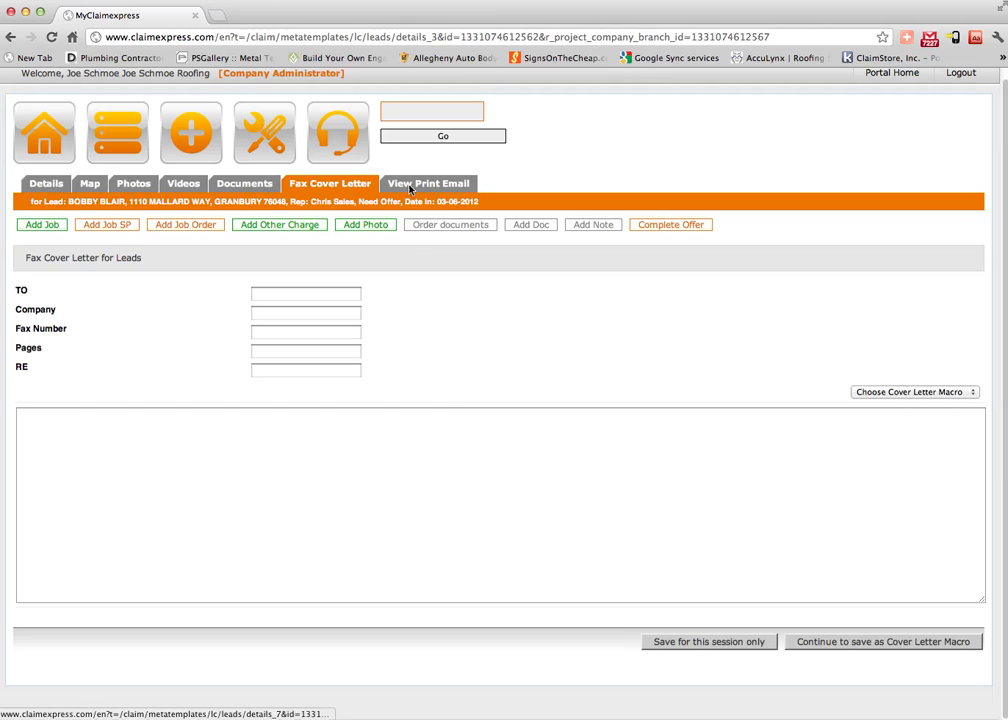
{"action": "left_click", "coordinate": [46, 185]}
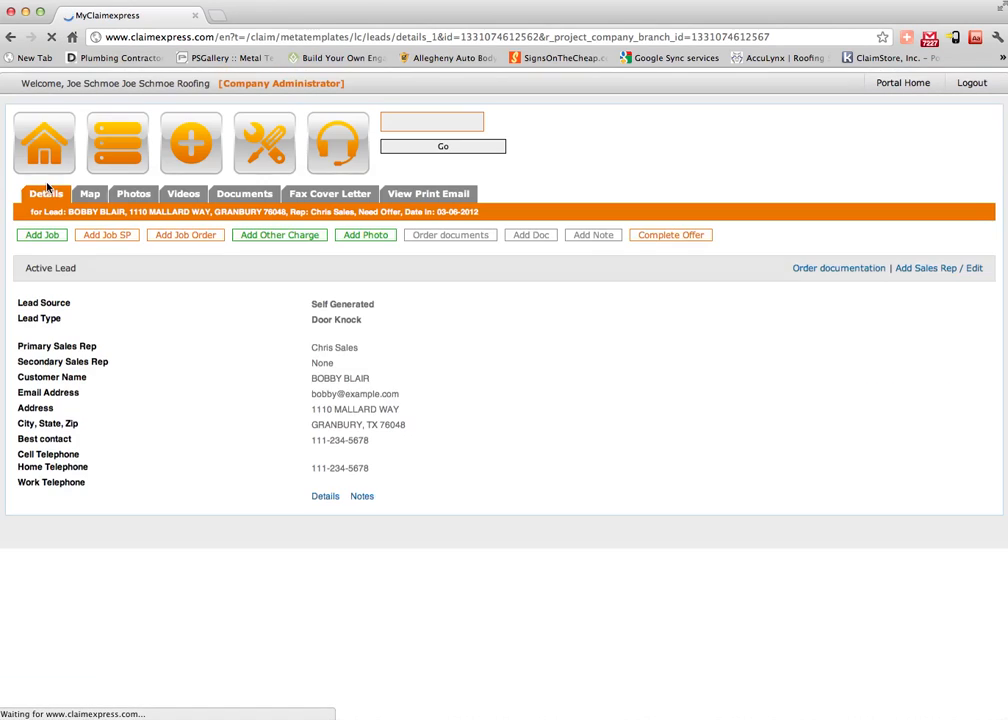
{"action": "scroll", "coordinate": [429, 500], "scroll_direction": "down", "scroll_amount": 3}
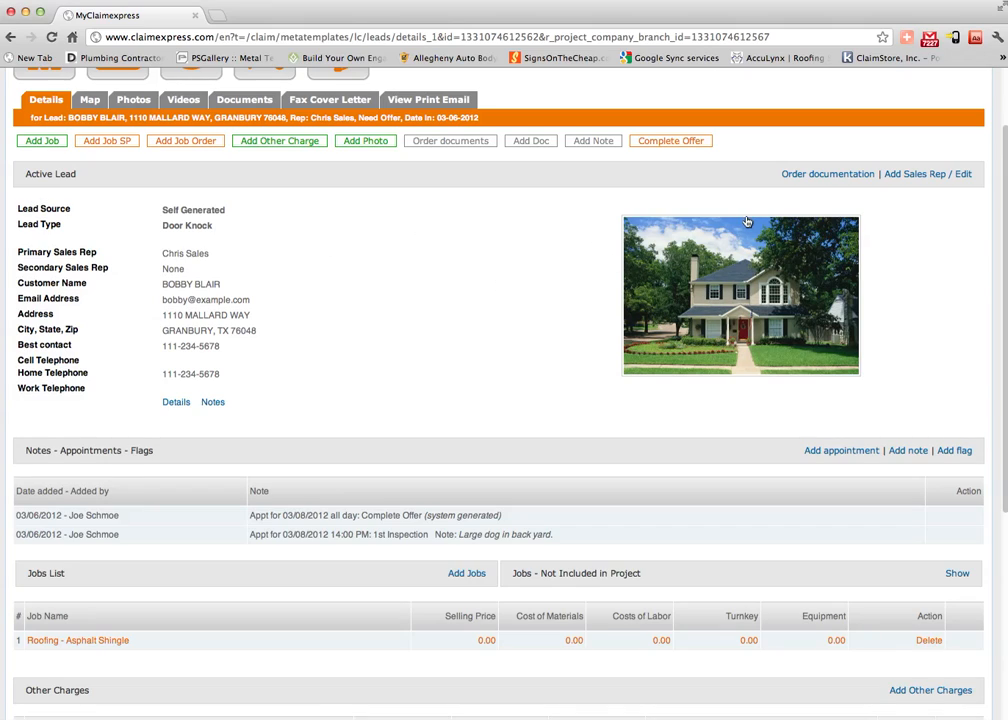
{"action": "scroll", "coordinate": [364, 467], "scroll_direction": "down", "scroll_amount": 5}
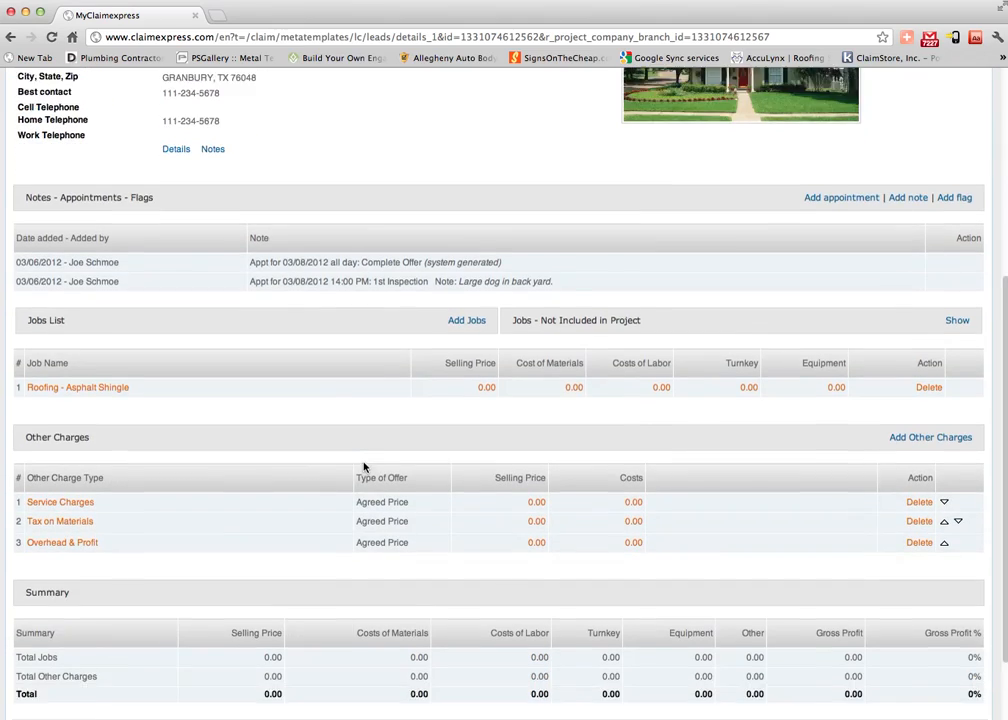
{"action": "scroll", "coordinate": [364, 467], "scroll_direction": "down", "scroll_amount": 1}
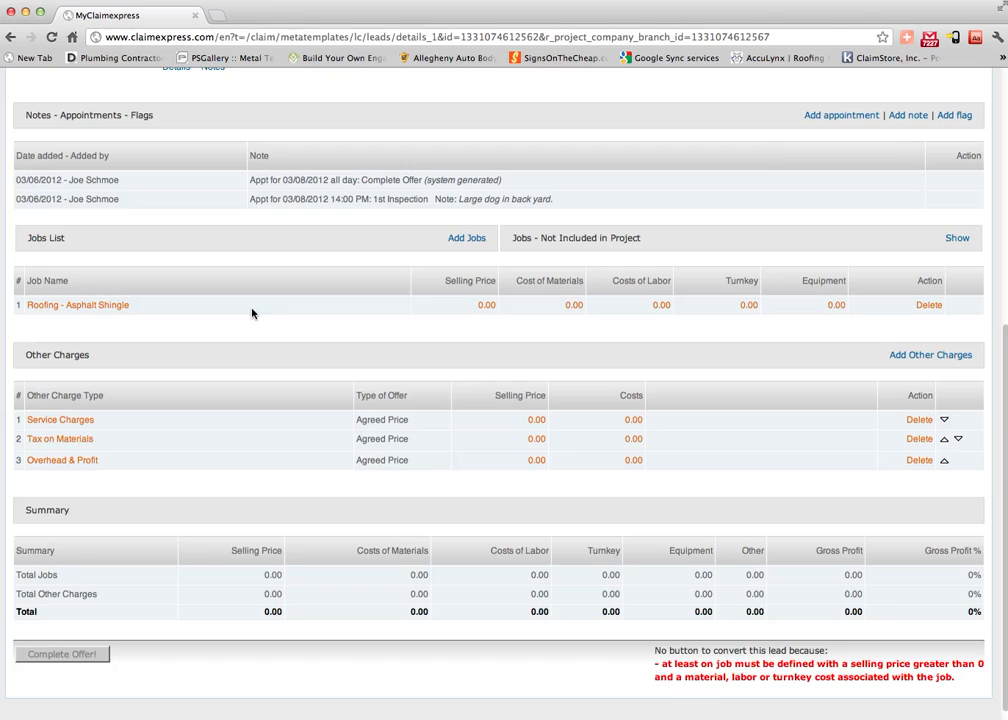
{"action": "left_click", "coordinate": [467, 240]}
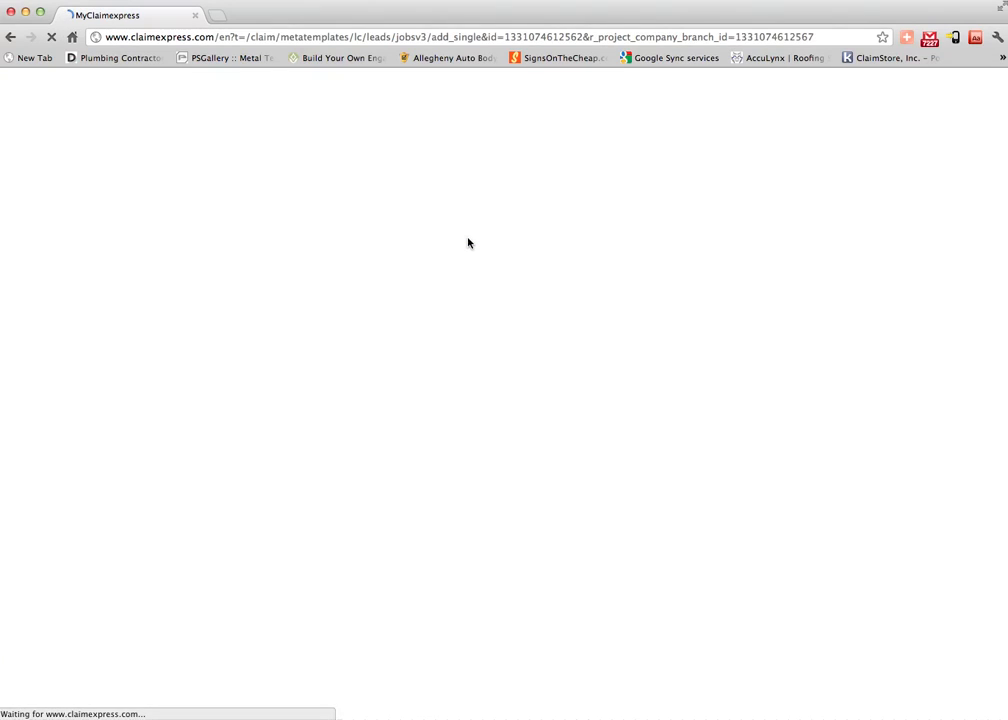
{"action": "left_click", "coordinate": [410, 306]}
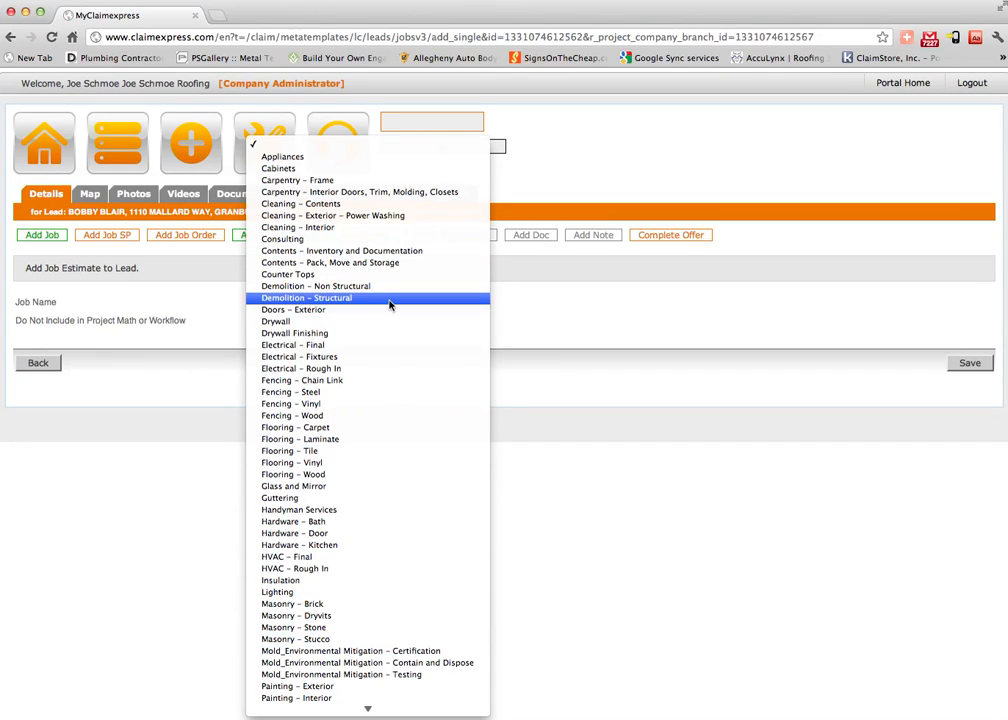
{"action": "left_click", "coordinate": [133, 374]}
{"action": "left_click", "coordinate": [38, 195]}
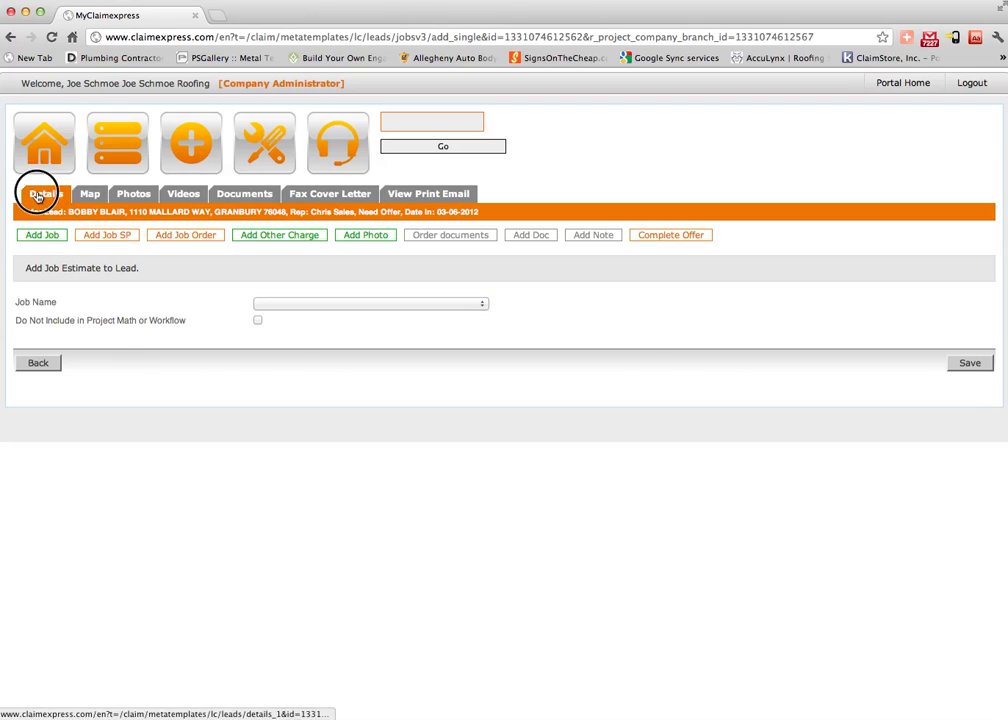
{"action": "scroll", "coordinate": [195, 458], "scroll_direction": "down", "scroll_amount": 5}
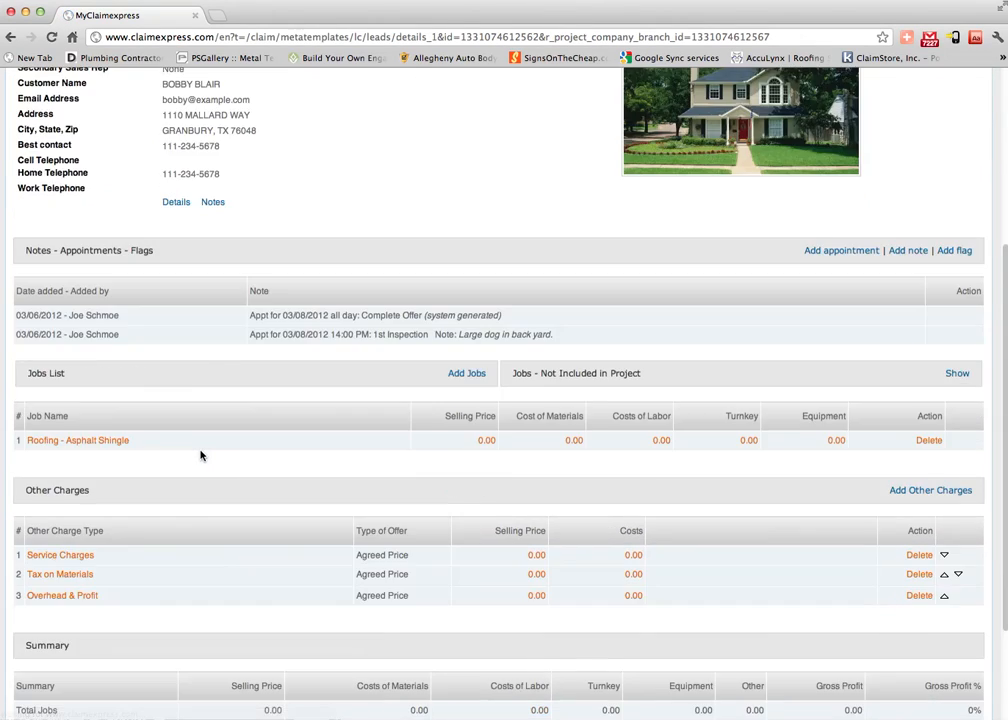
{"action": "scroll", "coordinate": [200, 456], "scroll_direction": "down", "scroll_amount": 2}
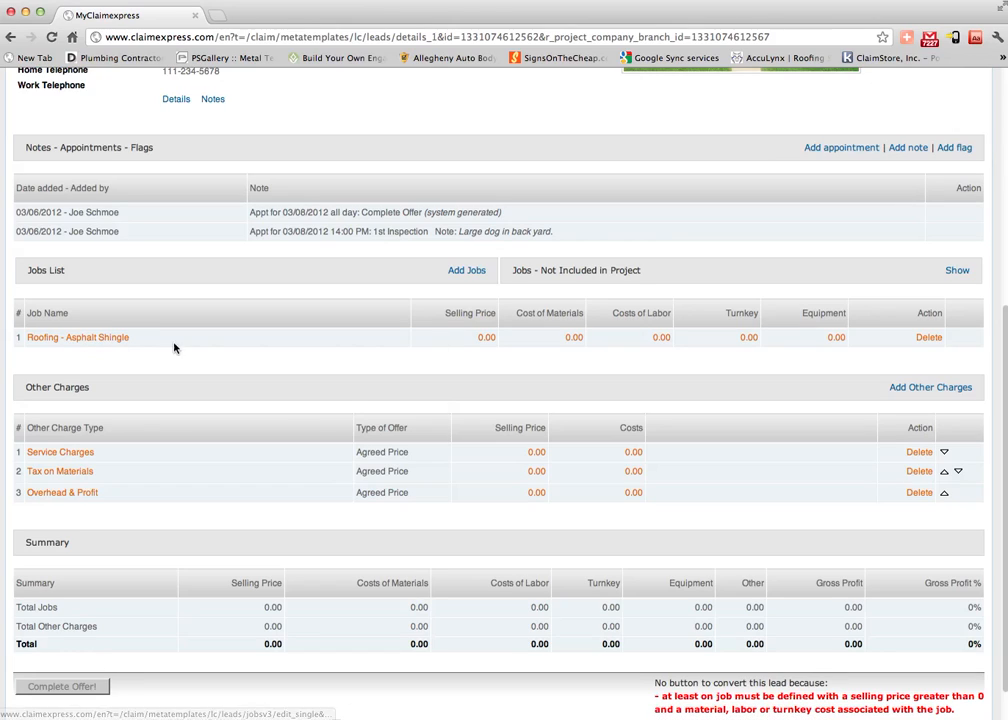
Apply the 20 Year 3-Tab own macro to the roofing job's selling price items.
{"action": "left_click", "coordinate": [487, 338]}
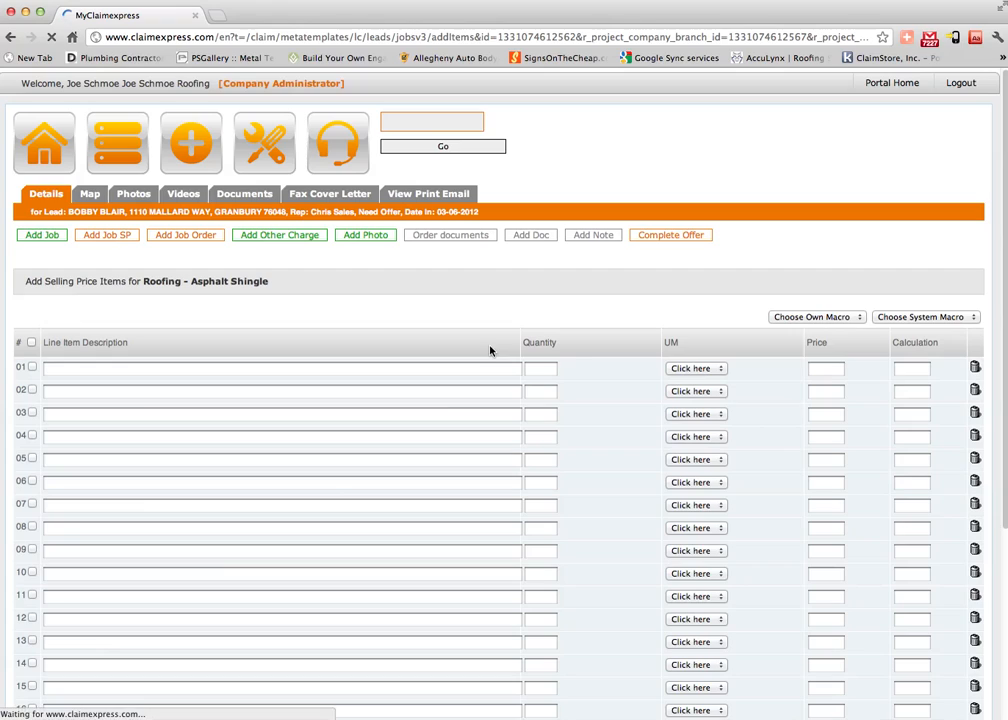
{"action": "left_click", "coordinate": [958, 311]}
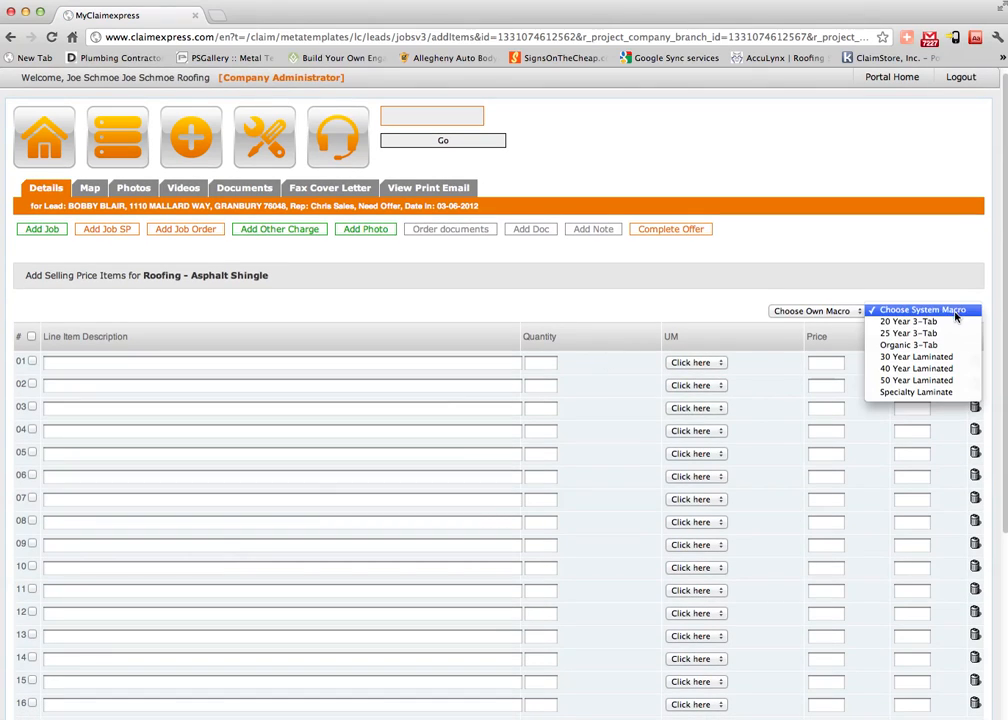
{"action": "left_click", "coordinate": [792, 310]}
{"action": "left_click", "coordinate": [845, 310]}
{"action": "left_click", "coordinate": [805, 321]}
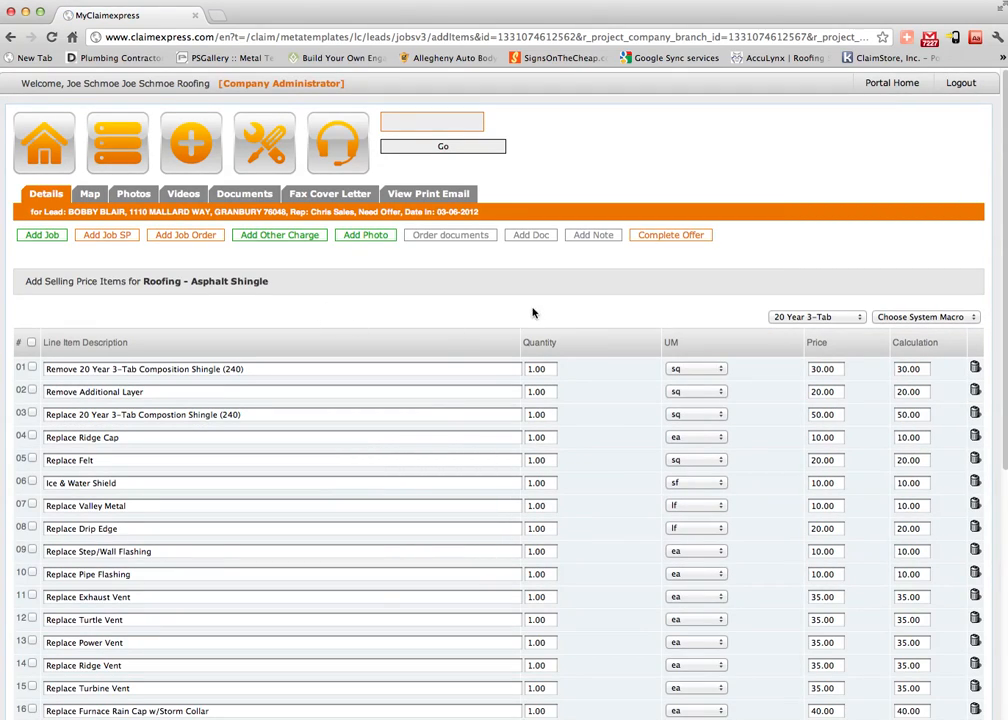
Review the 22 loaded line items totalling 790.00, keeping 20 Year 3-Tab as the macro.
{"action": "scroll", "coordinate": [585, 320], "scroll_direction": "down", "scroll_amount": 3}
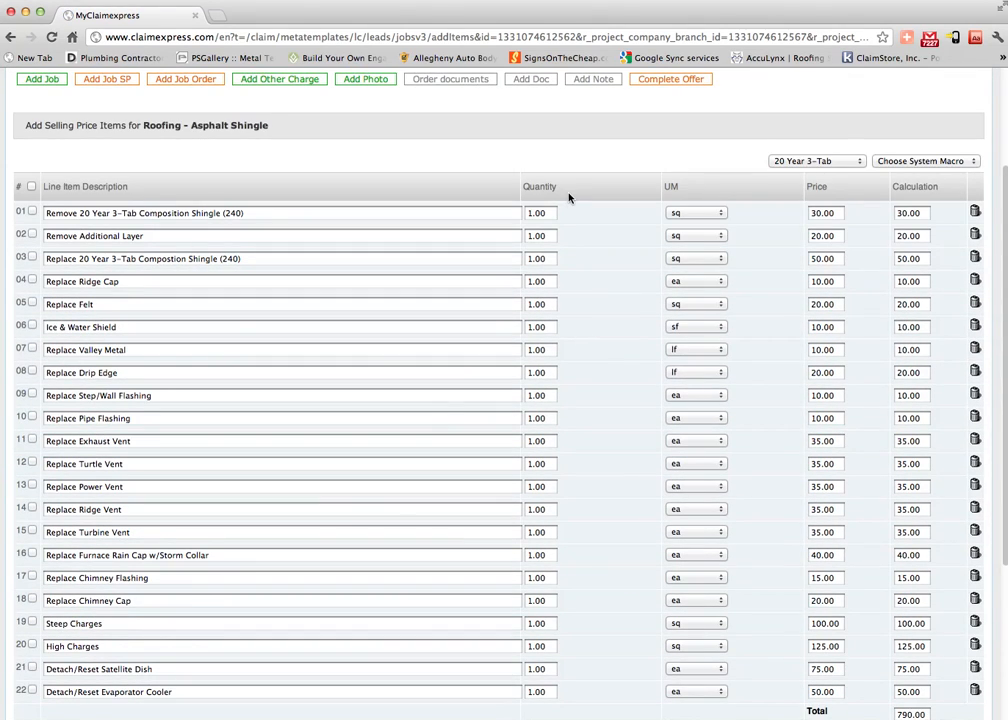
{"action": "left_click", "coordinate": [772, 158]}
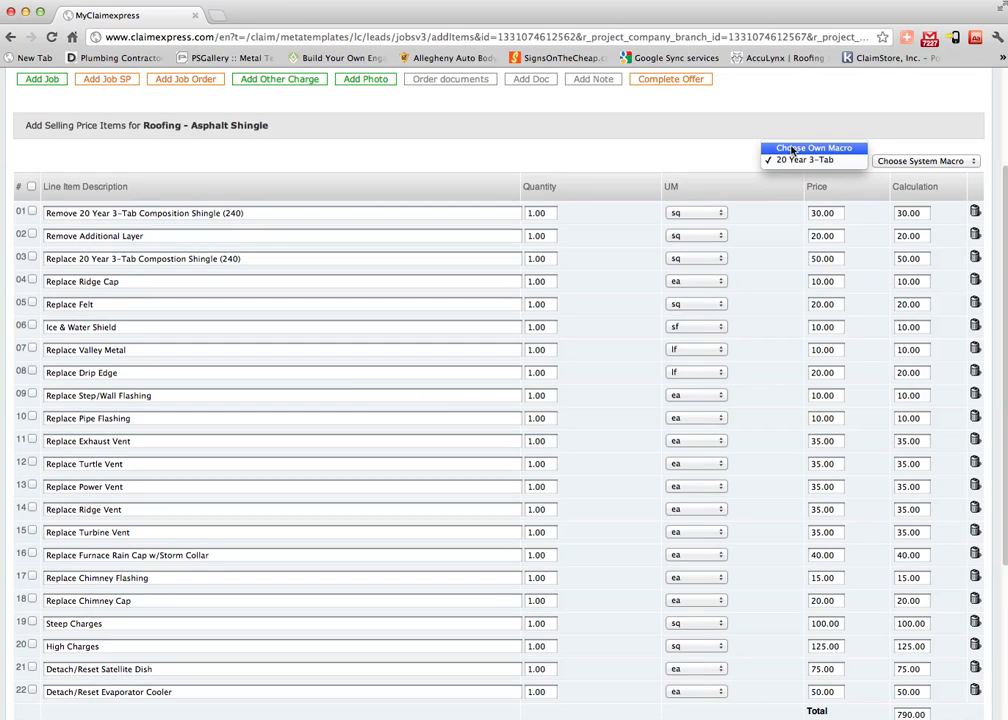
{"action": "left_click", "coordinate": [780, 160]}
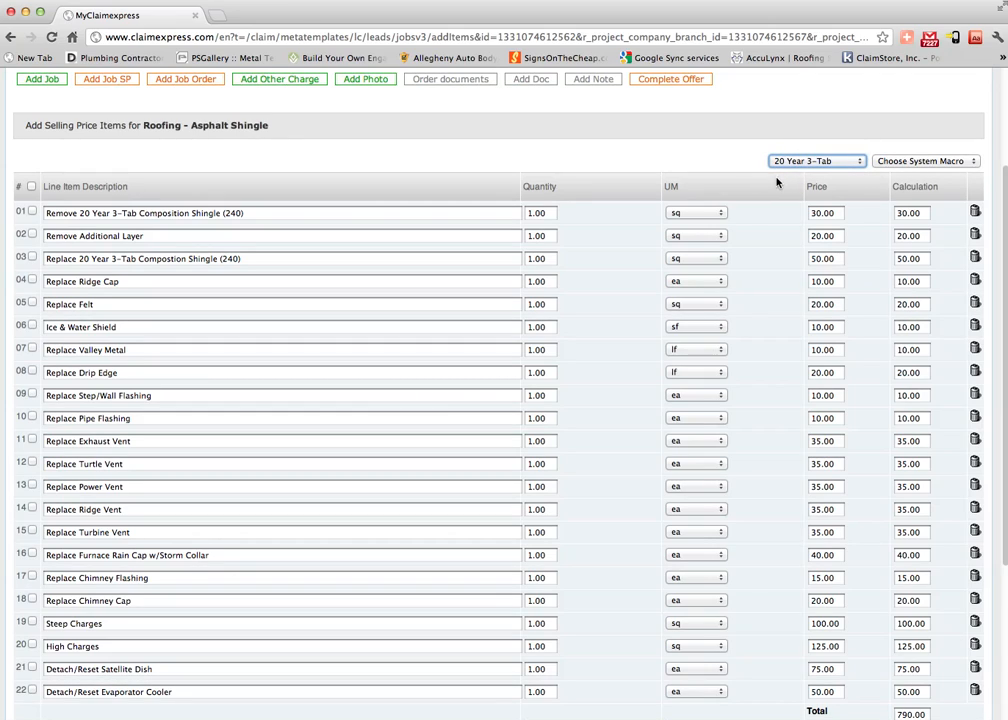
{"action": "scroll", "coordinate": [557, 166], "scroll_direction": "down", "scroll_amount": 1}
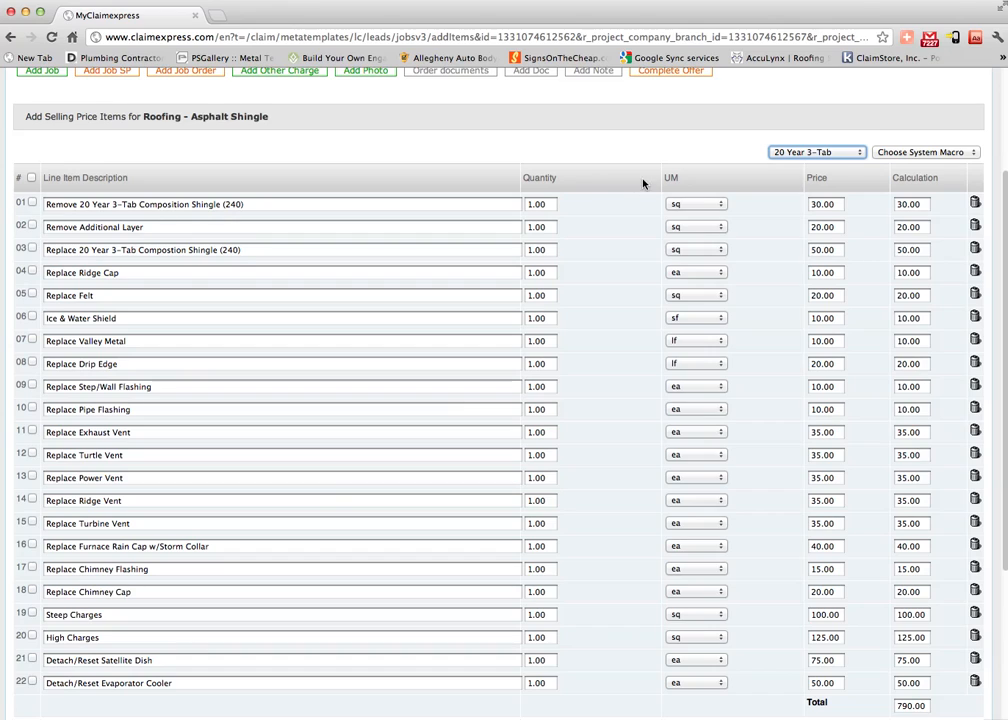
{"action": "scroll", "coordinate": [643, 184], "scroll_direction": "up", "scroll_amount": 2}
{"action": "left_click", "coordinate": [795, 212]}
{"action": "left_click", "coordinate": [564, 233]}
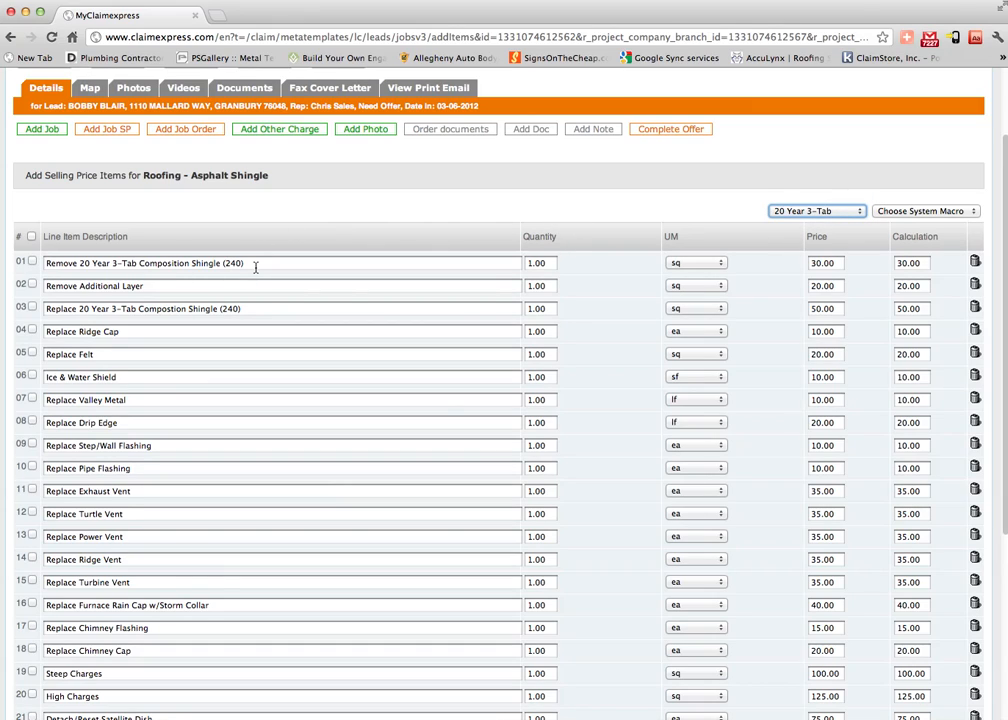
{"action": "scroll", "coordinate": [255, 268], "scroll_direction": "down", "scroll_amount": 1}
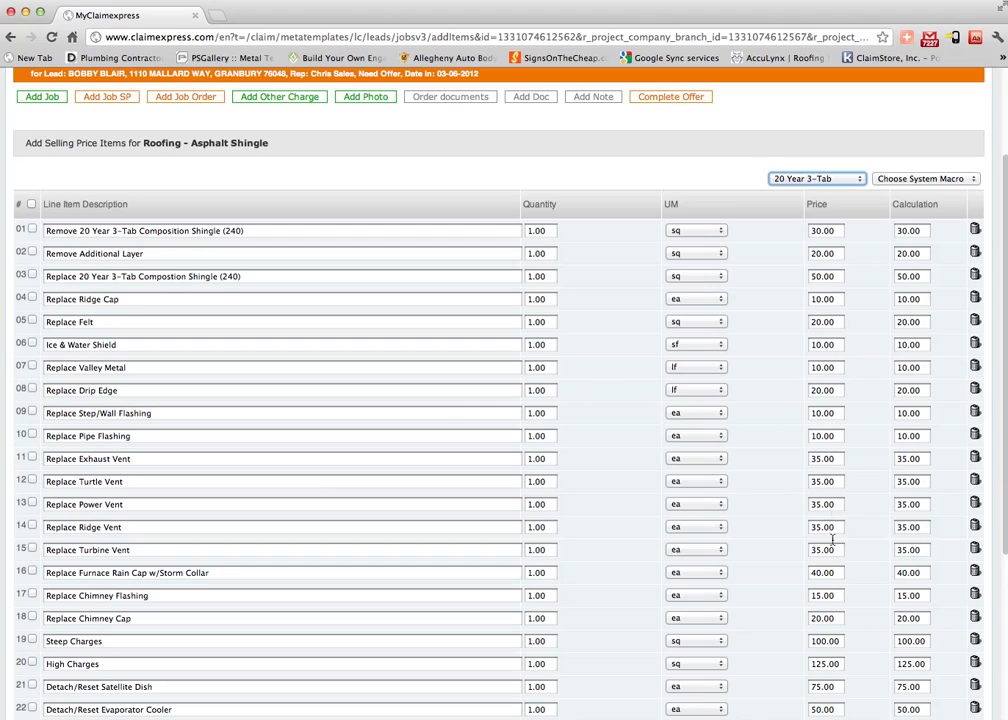
Set the quantities of rows 01 and 03 (shingle removal and replacement) to 30 and recalculate.
{"action": "left_click", "coordinate": [550, 230]}
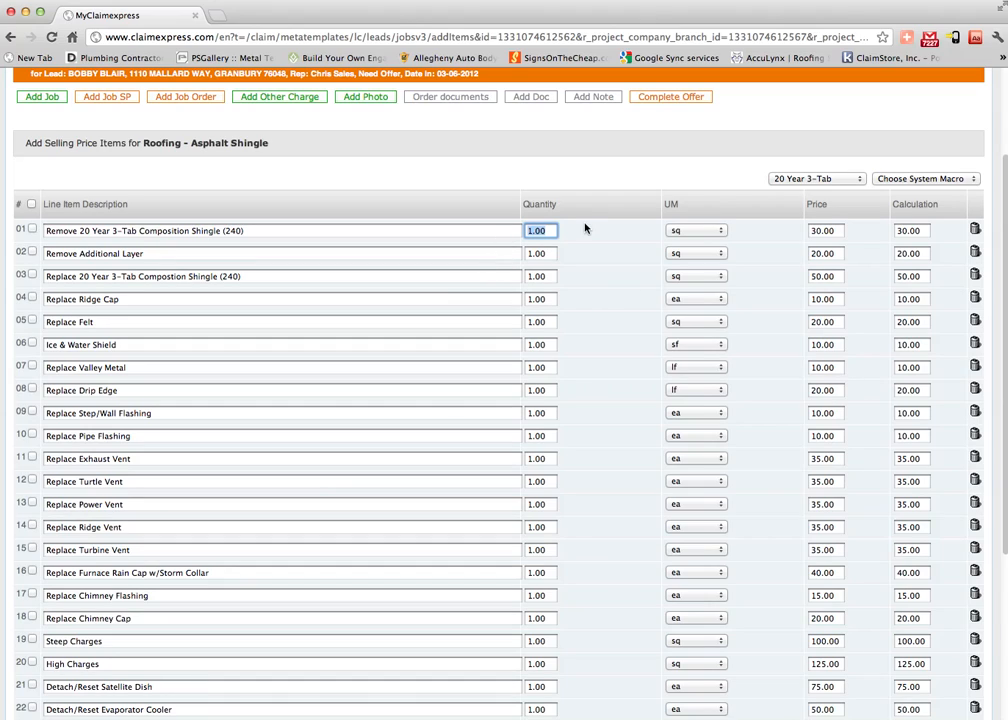
{"action": "type", "text": "30"}
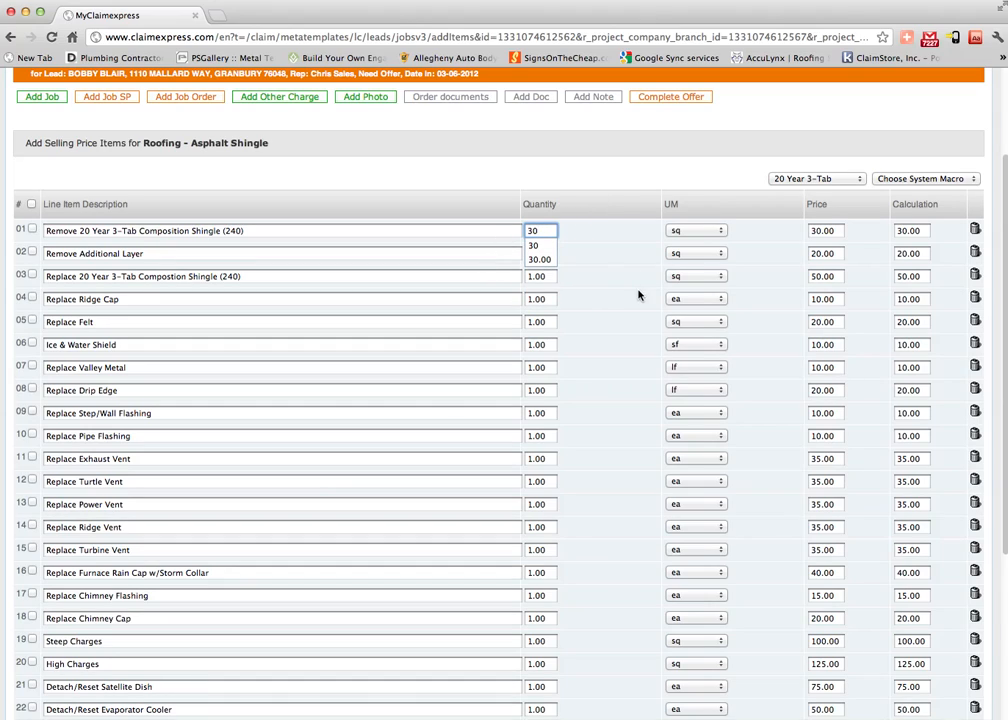
{"action": "left_click", "coordinate": [611, 380]}
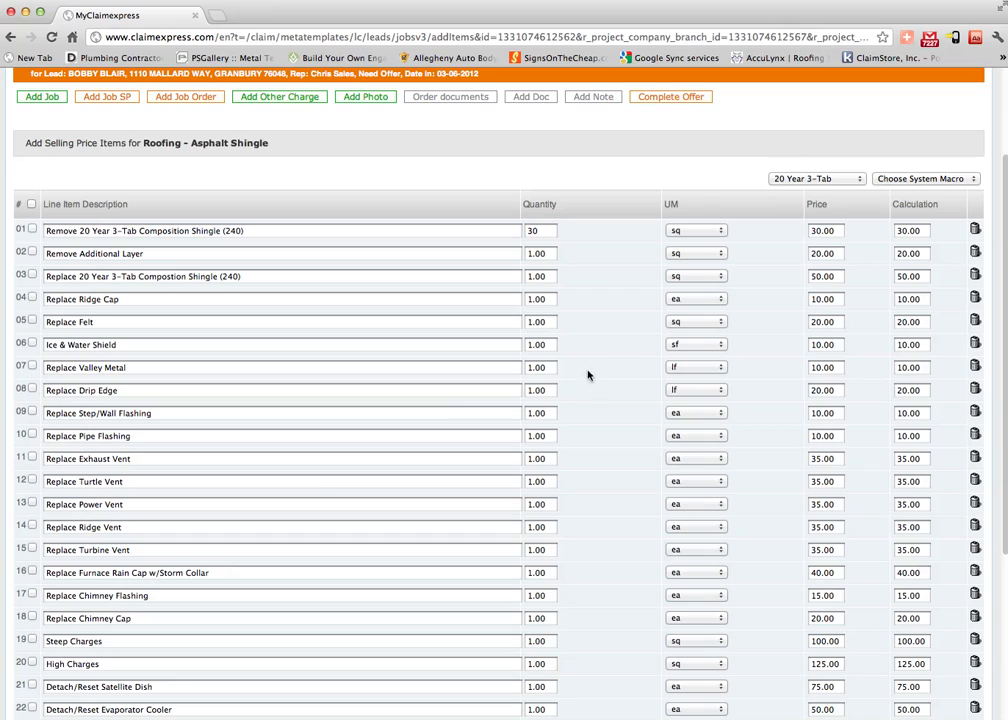
{"action": "left_click", "coordinate": [540, 276]}
{"action": "type", "text": "30"}
{"action": "left_click", "coordinate": [614, 337]}
{"action": "scroll", "coordinate": [614, 337], "scroll_direction": "down", "scroll_amount": 5}
{"action": "left_click", "coordinate": [884, 641]}
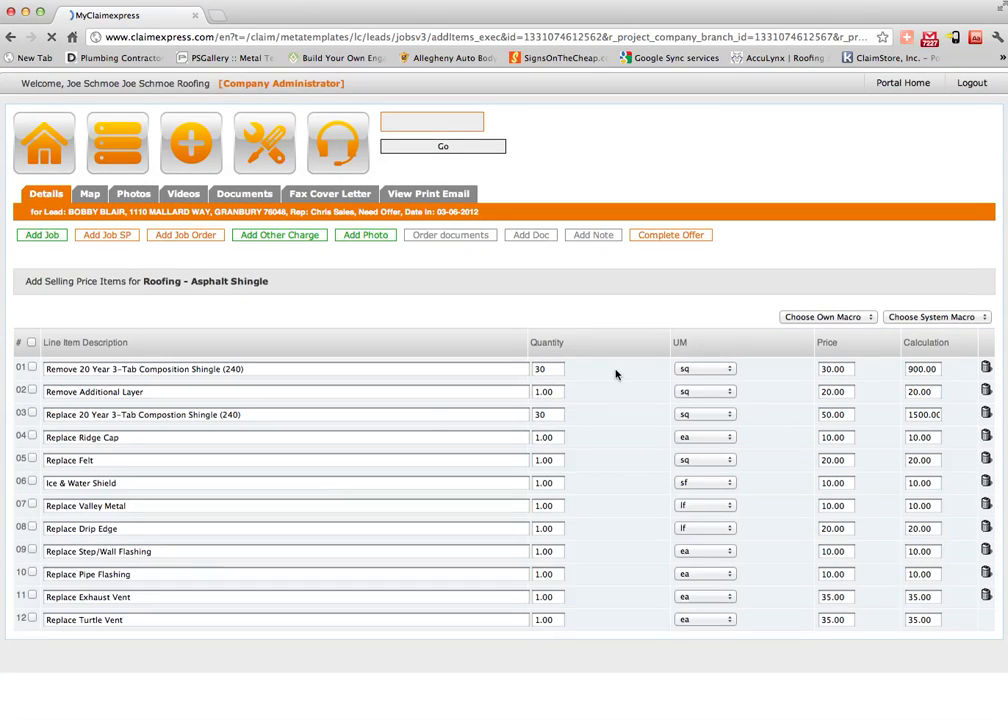
Set the Steep Charges quantity to 10 and recalculate, bringing the total to 4010.00.
{"action": "scroll", "coordinate": [615, 374], "scroll_direction": "down", "scroll_amount": 5}
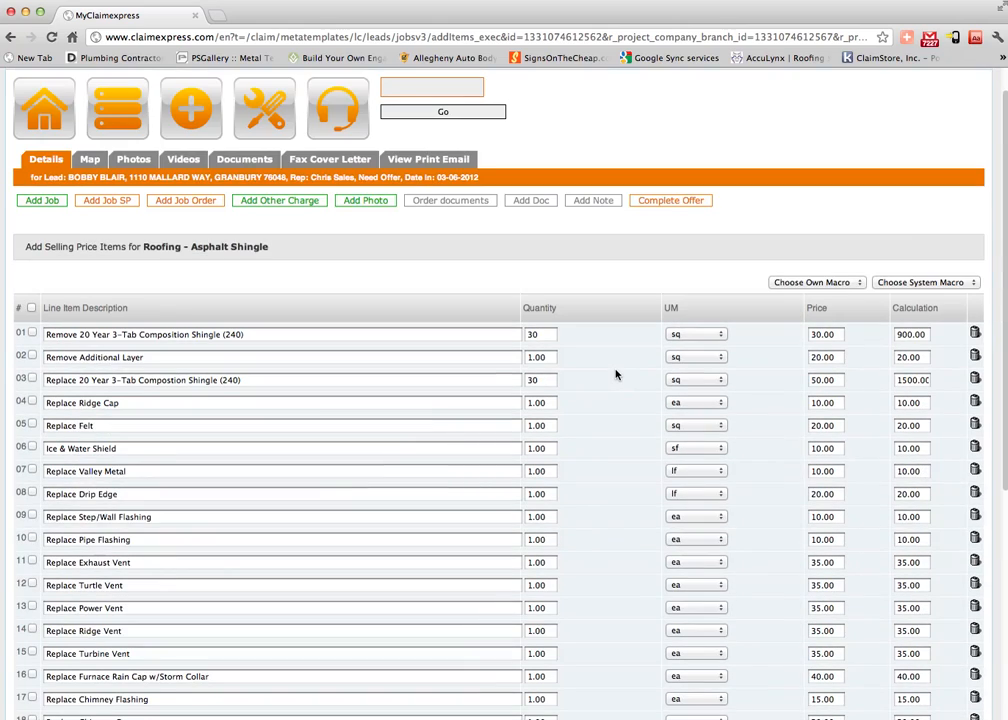
{"action": "scroll", "coordinate": [645, 430], "scroll_direction": "down", "scroll_amount": 3}
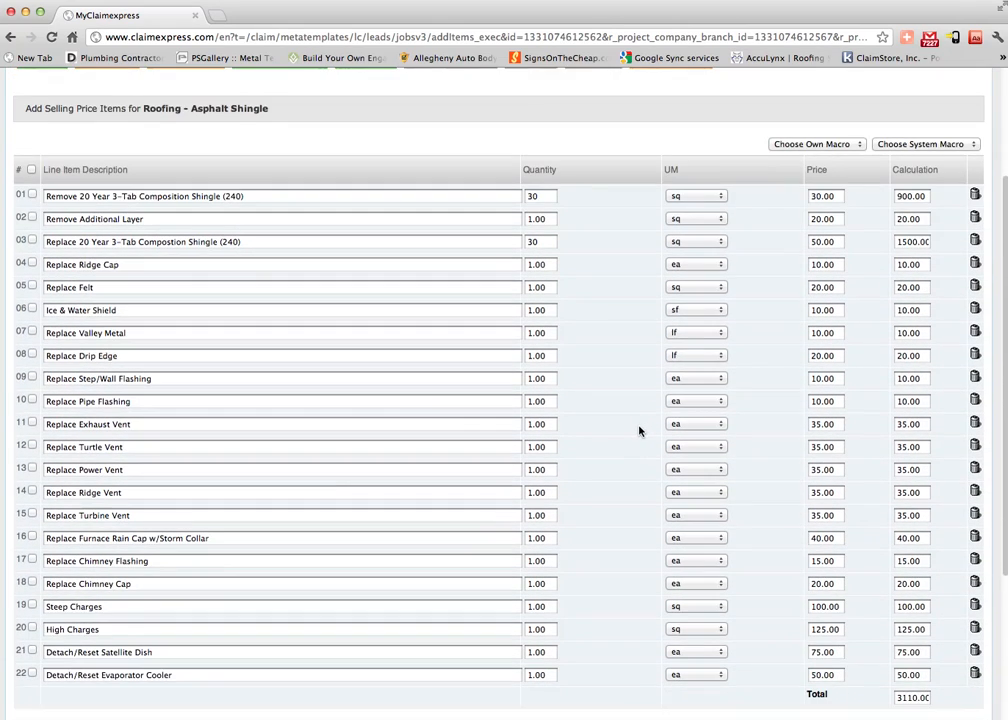
{"action": "scroll", "coordinate": [634, 425], "scroll_direction": "down", "scroll_amount": 1}
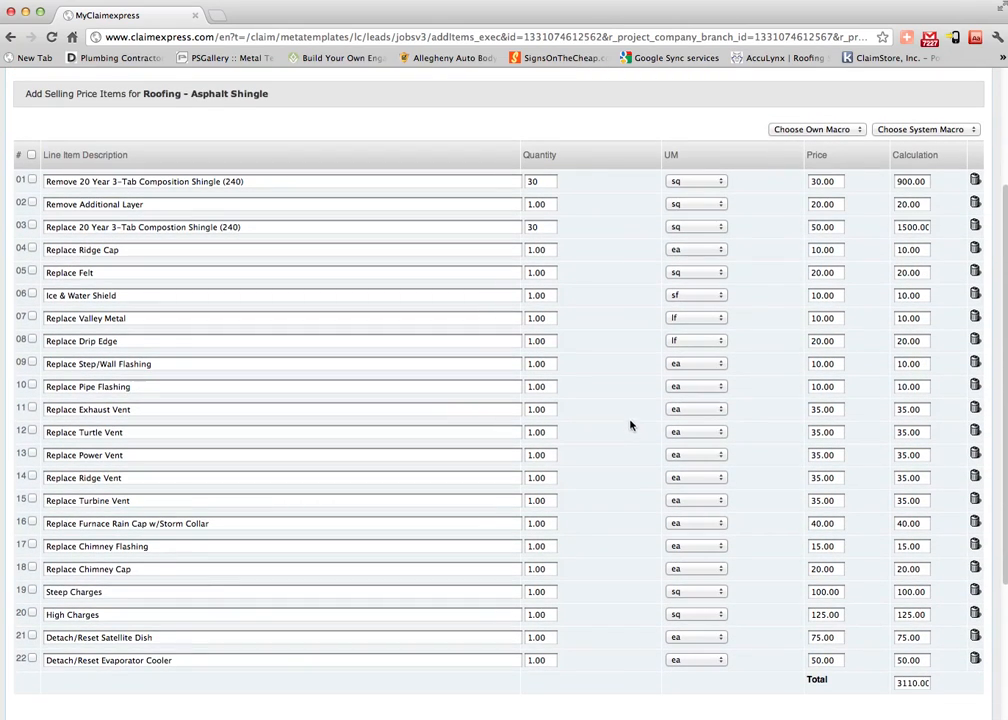
{"action": "left_click", "coordinate": [549, 591]}
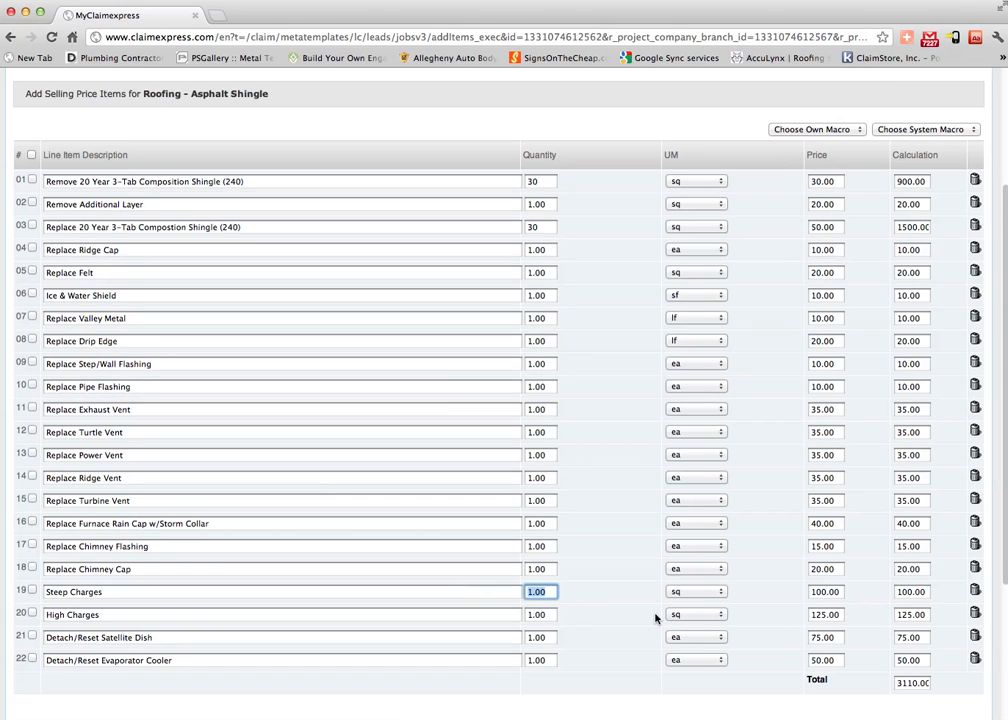
{"action": "type", "text": "7"}
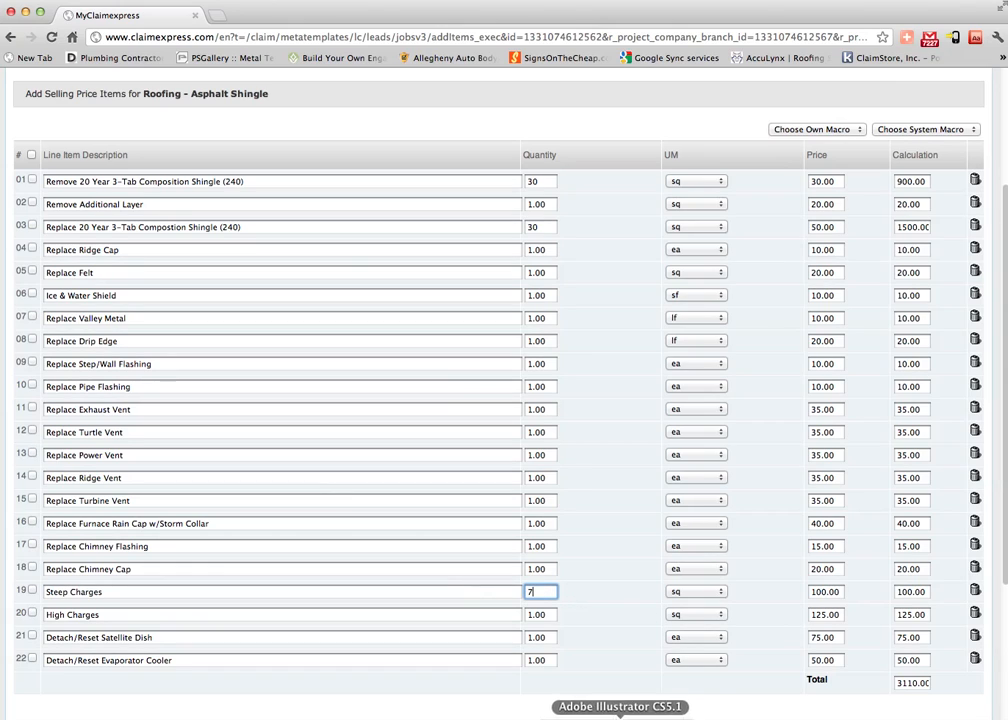
{"action": "scroll", "coordinate": [683, 617], "scroll_direction": "down", "scroll_amount": 2}
{"action": "scroll", "coordinate": [585, 559], "scroll_direction": "up", "scroll_amount": 1}
{"action": "key", "text": "BackSpace"}
{"action": "type", "text": "10"}
{"action": "scroll", "coordinate": [700, 630], "scroll_direction": "down", "scroll_amount": 5}
{"action": "left_click", "coordinate": [875, 644]}
{"action": "scroll", "coordinate": [792, 562], "scroll_direction": "down", "scroll_amount": 10}
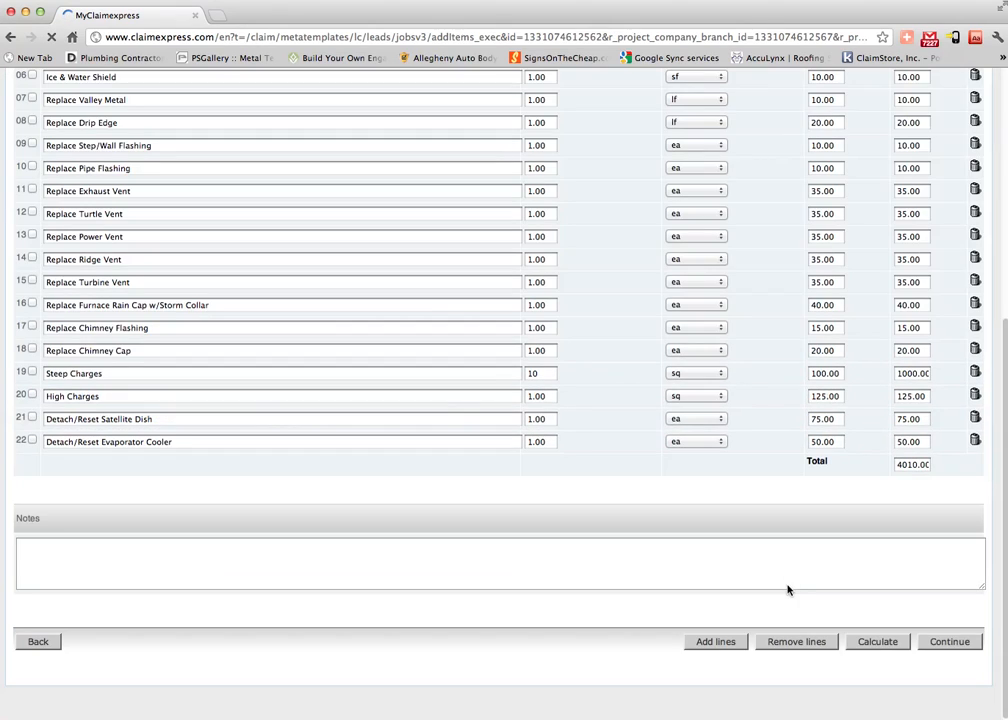
{"action": "scroll", "coordinate": [535, 245], "scroll_direction": "up", "scroll_amount": 10}
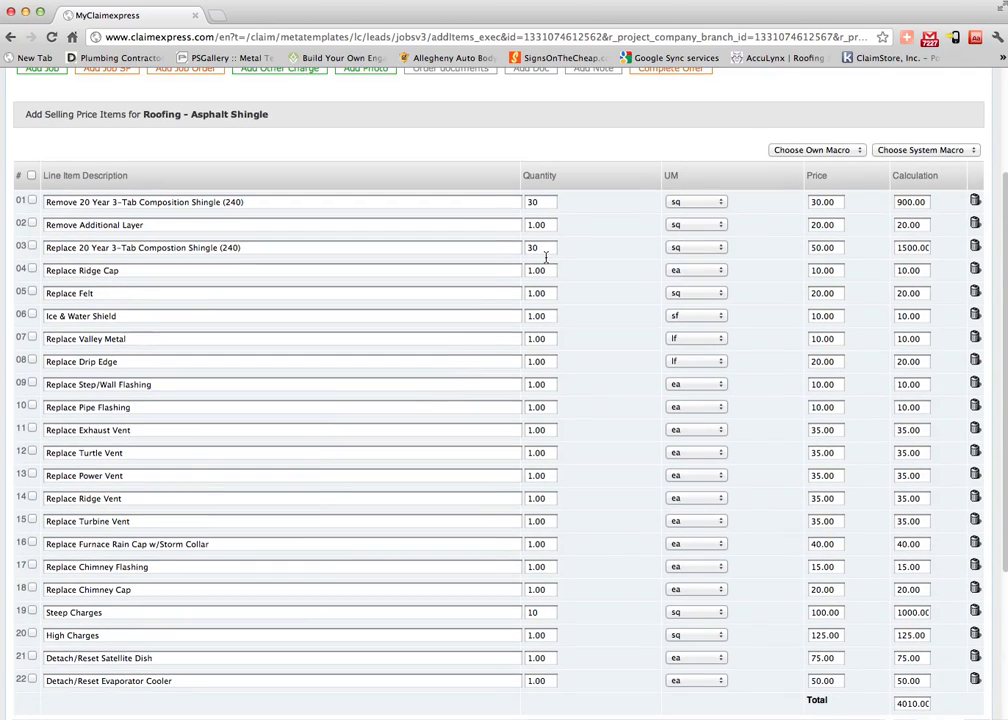
{"action": "scroll", "coordinate": [700, 440], "scroll_direction": "down", "scroll_amount": 10}
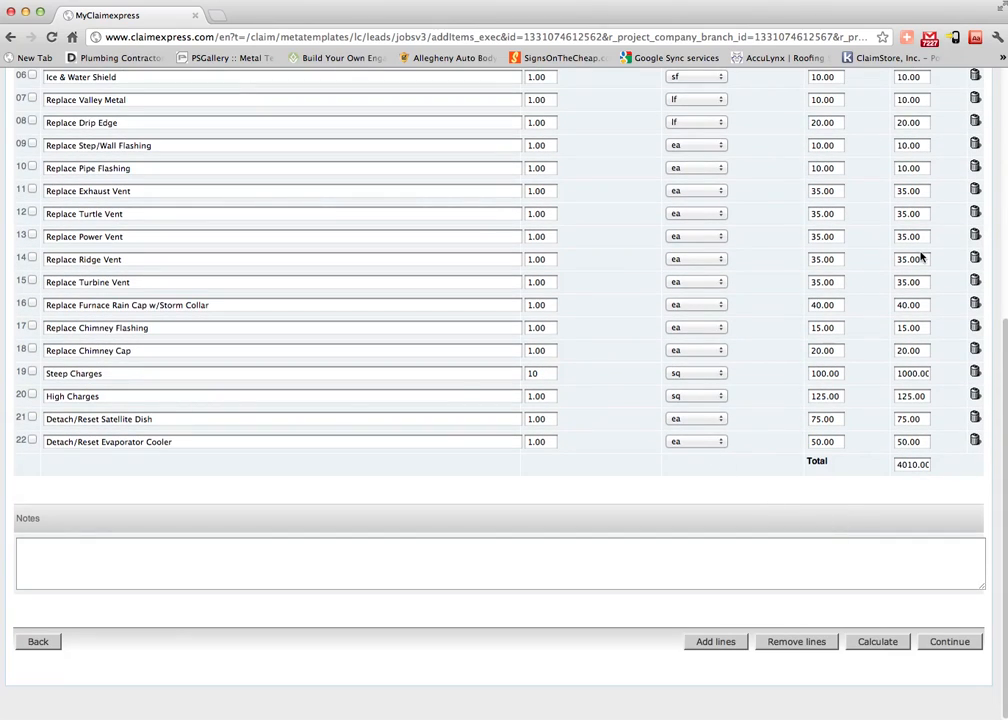
{"action": "scroll", "coordinate": [777, 344], "scroll_direction": "up", "scroll_amount": 8}
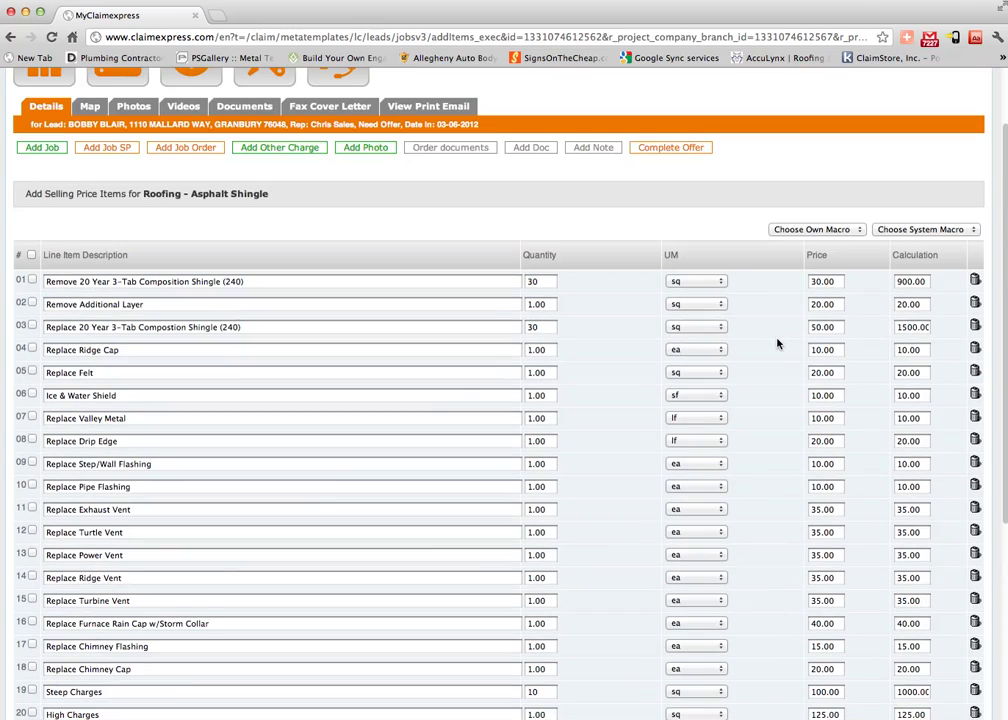
{"action": "scroll", "coordinate": [777, 344], "scroll_direction": "down", "scroll_amount": 8}
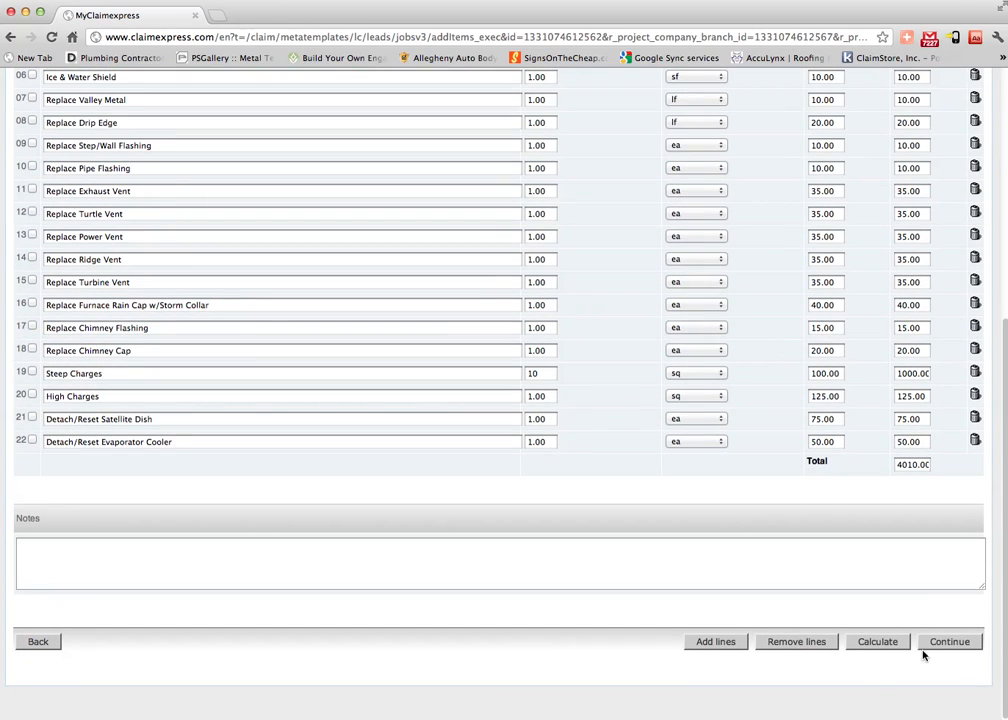
Review the 22 selling price items totalling 4,010.00 on the confirmation page and save them.
{"action": "left_click", "coordinate": [950, 643]}
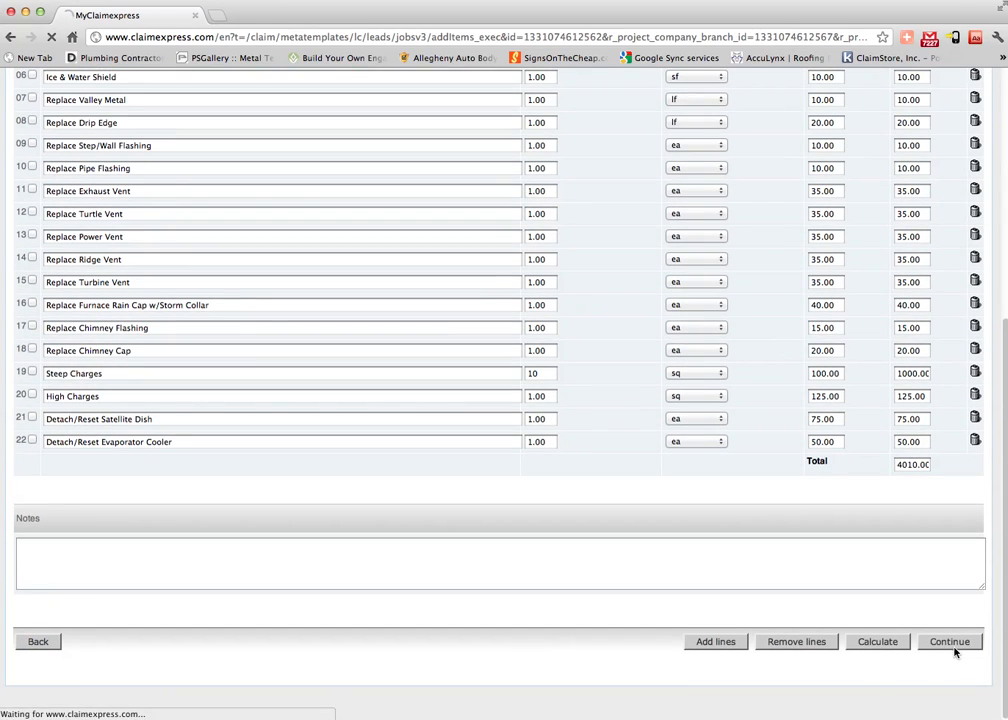
{"action": "scroll", "coordinate": [729, 556], "scroll_direction": "down", "scroll_amount": 8}
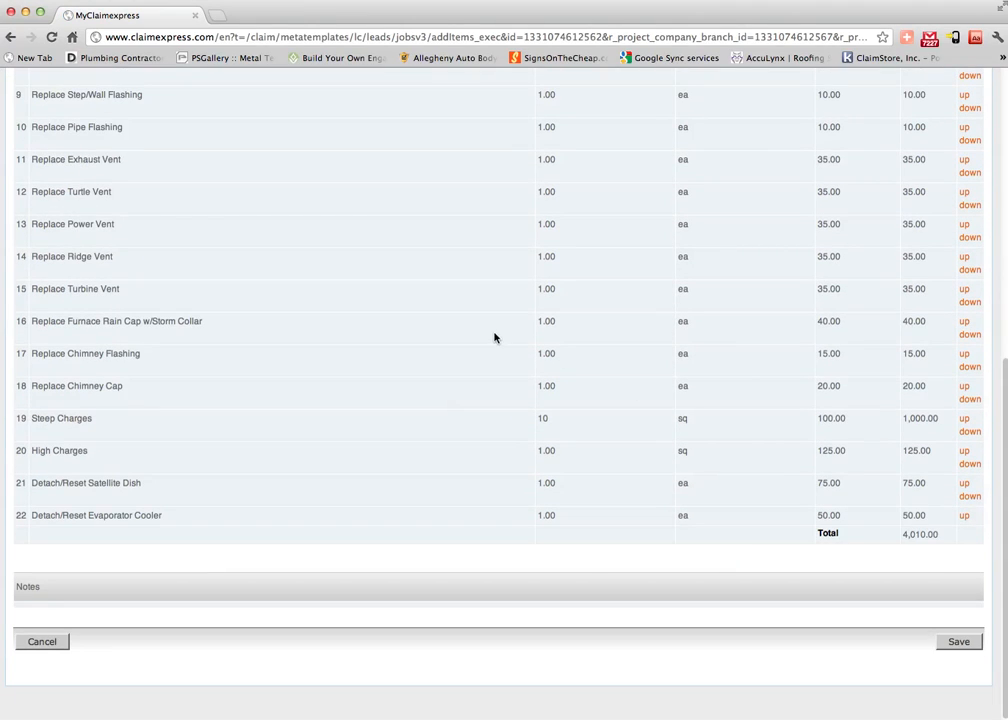
{"action": "scroll", "coordinate": [346, 360], "scroll_direction": "up", "scroll_amount": 6}
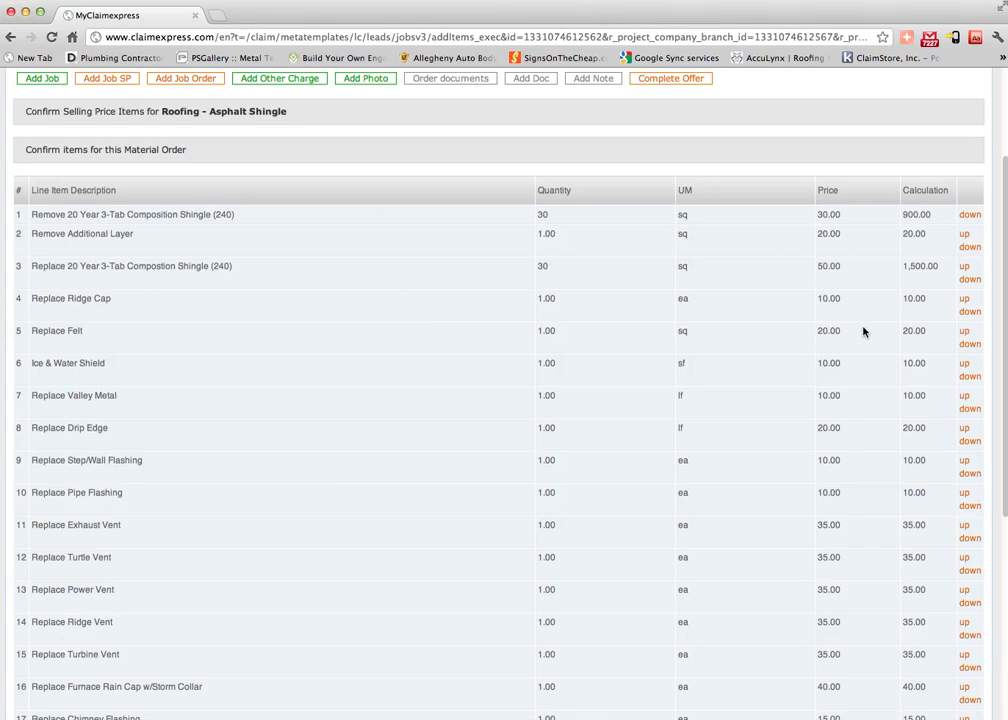
{"action": "scroll", "coordinate": [845, 494], "scroll_direction": "down", "scroll_amount": 10}
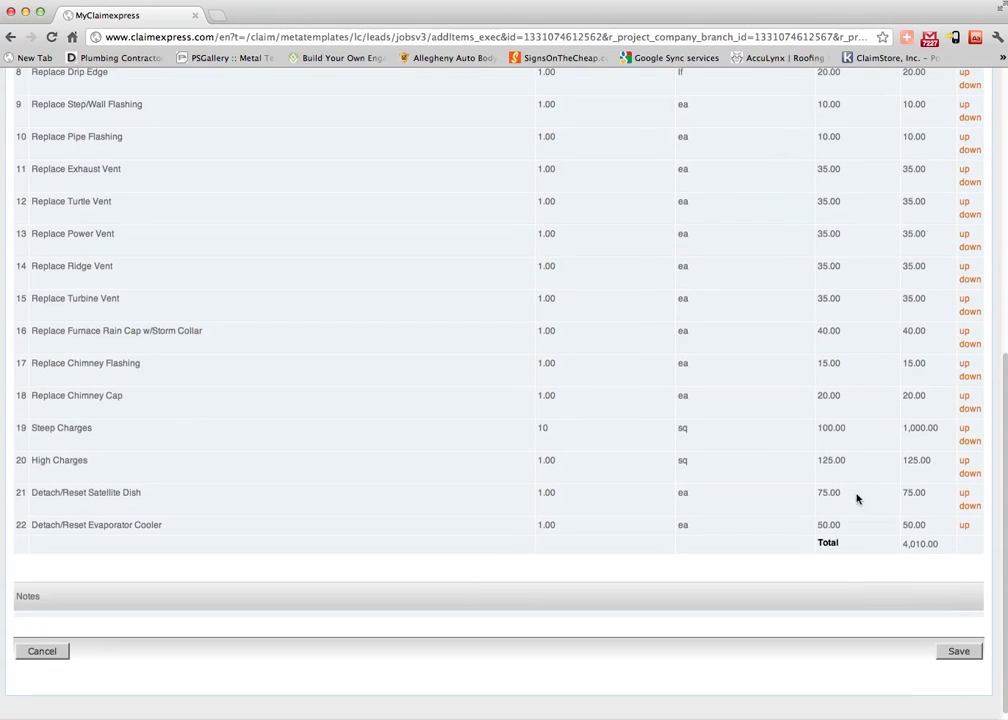
{"action": "left_click", "coordinate": [953, 652]}
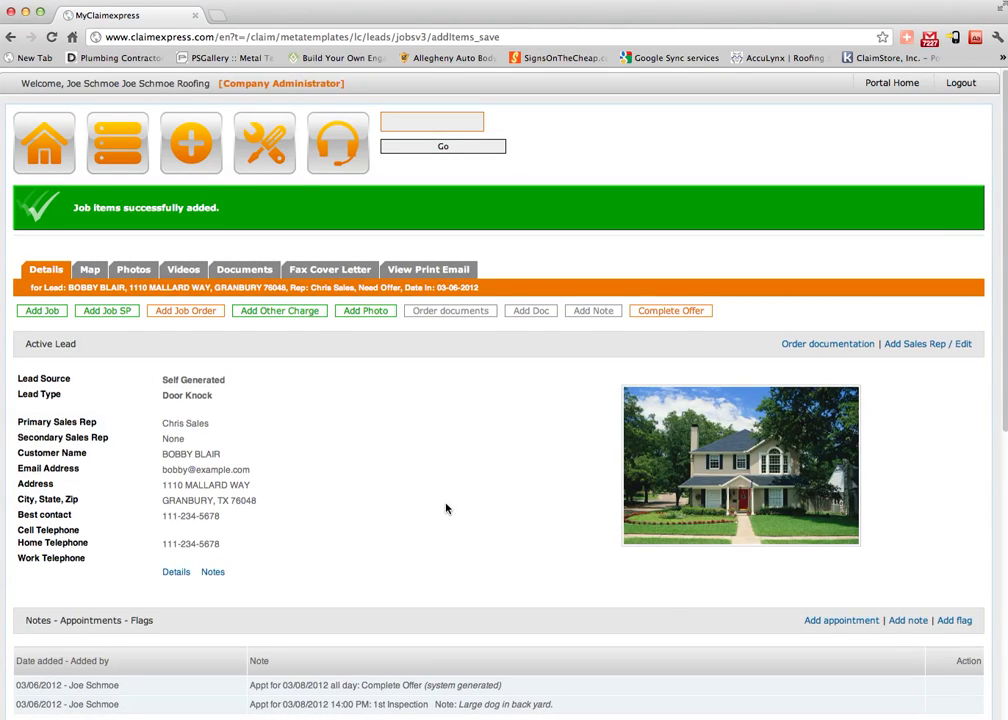
Open the 0.00 Cost of Materials entry for the Roofing - Asphalt Shingle job.
{"action": "scroll", "coordinate": [446, 508], "scroll_direction": "down", "scroll_amount": 10}
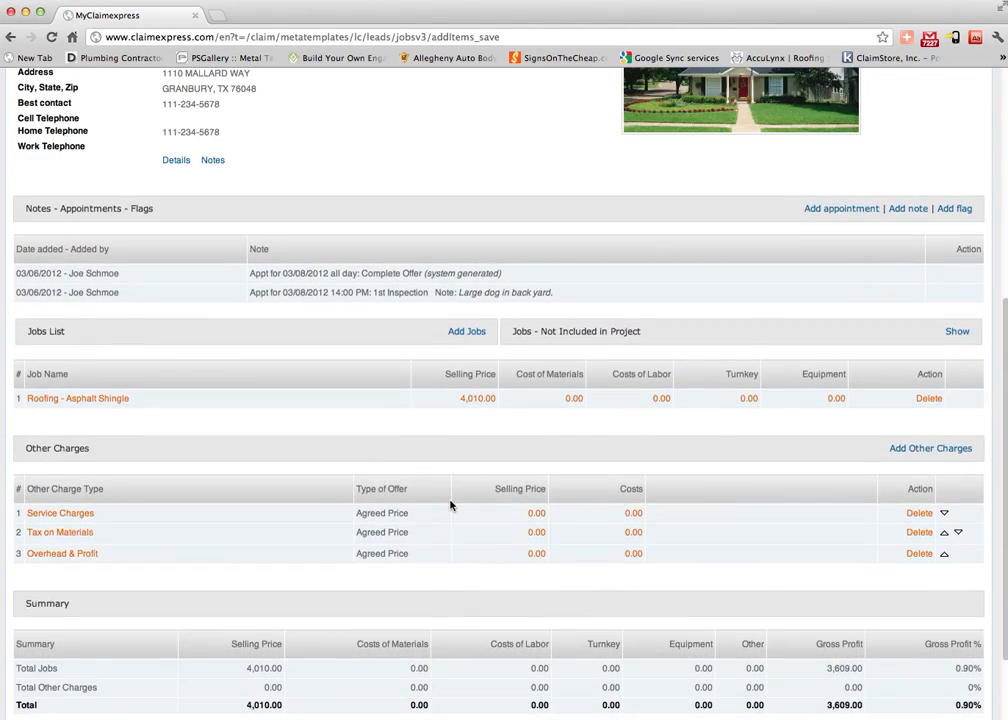
{"action": "left_click", "coordinate": [573, 399]}
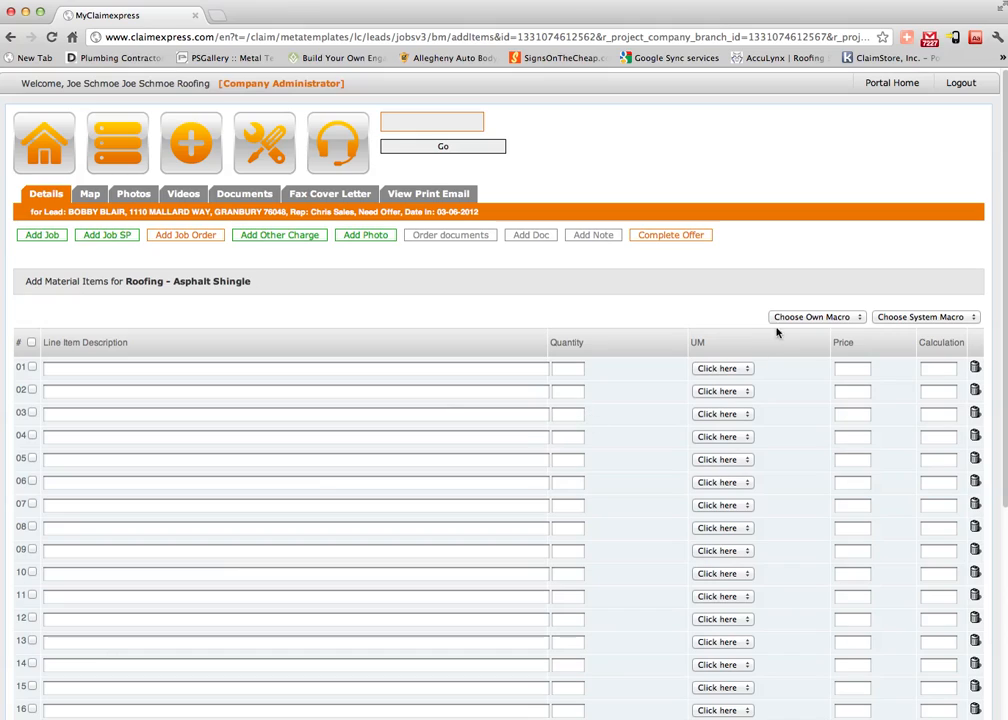
Load the 20 Year 3-Tab system macro's 17 materials into the roofing job.
{"action": "left_click", "coordinate": [798, 319]}
{"action": "left_click", "coordinate": [940, 289]}
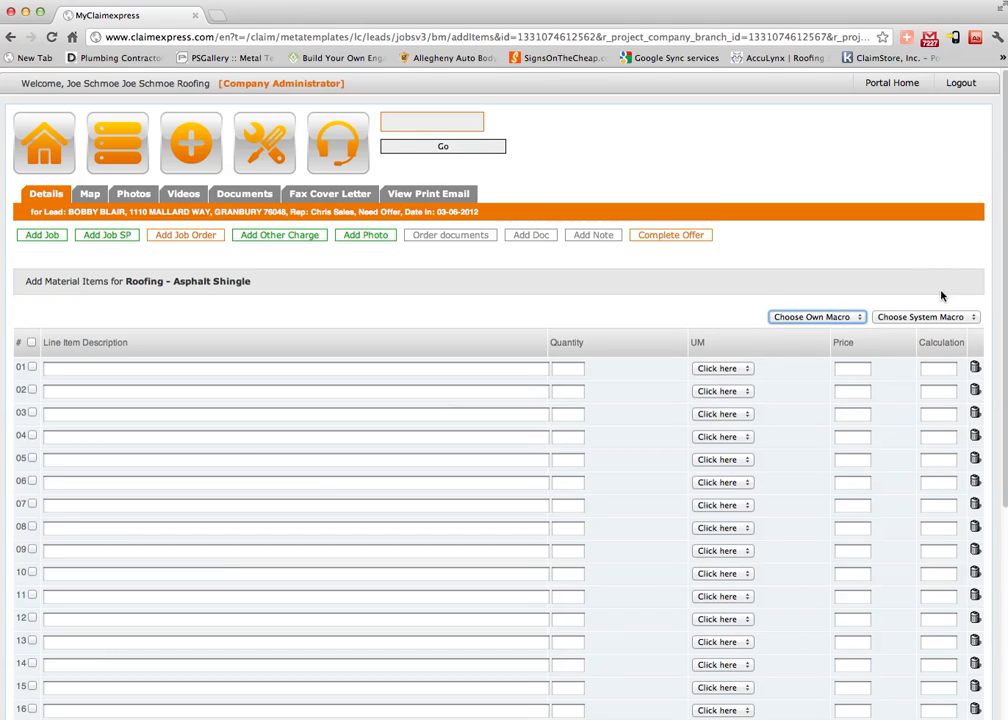
{"action": "left_click", "coordinate": [912, 317]}
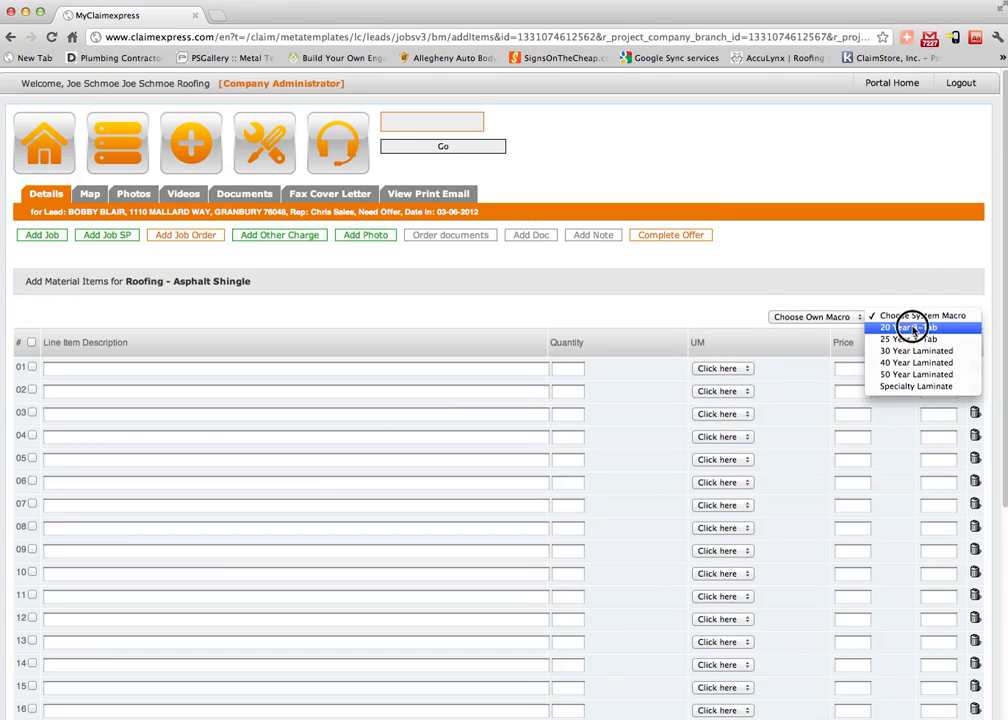
{"action": "left_click", "coordinate": [912, 328]}
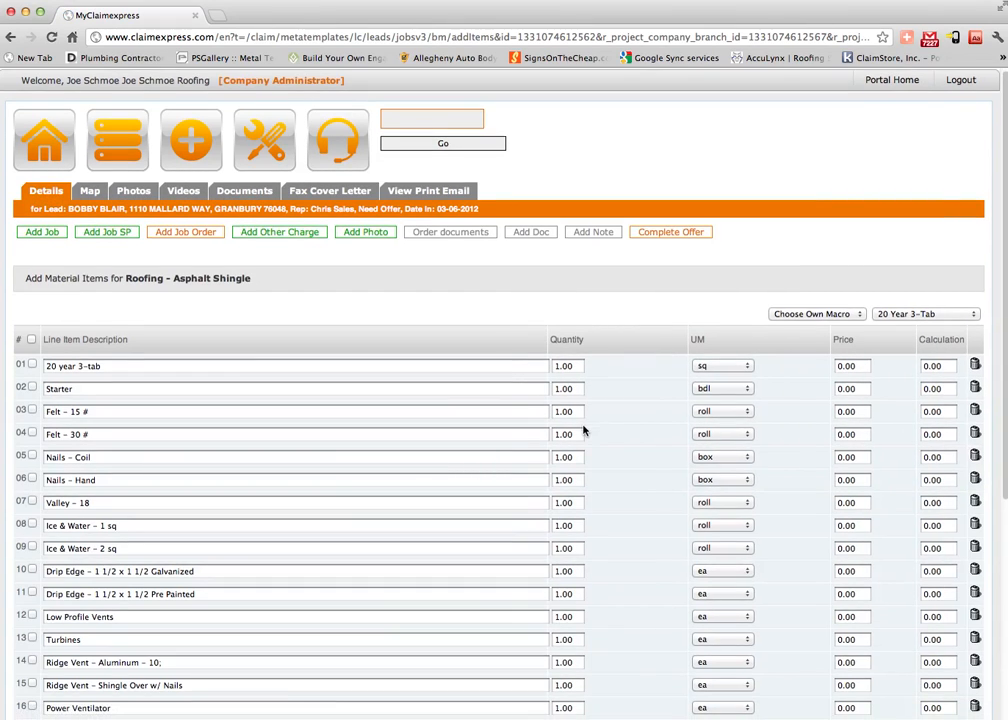
{"action": "scroll", "coordinate": [585, 430], "scroll_direction": "down", "scroll_amount": 3}
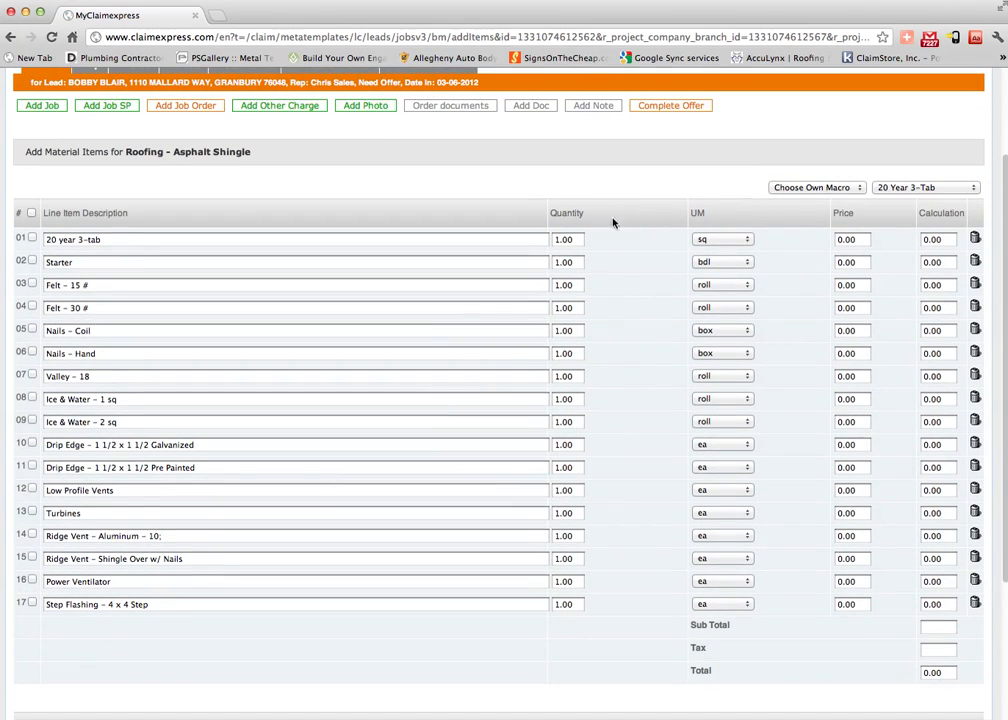
Set the 20 year 3-tab shingles line to quantity 30 at price 20.
{"action": "left_click", "coordinate": [570, 239]}
{"action": "type", "text": "30"}
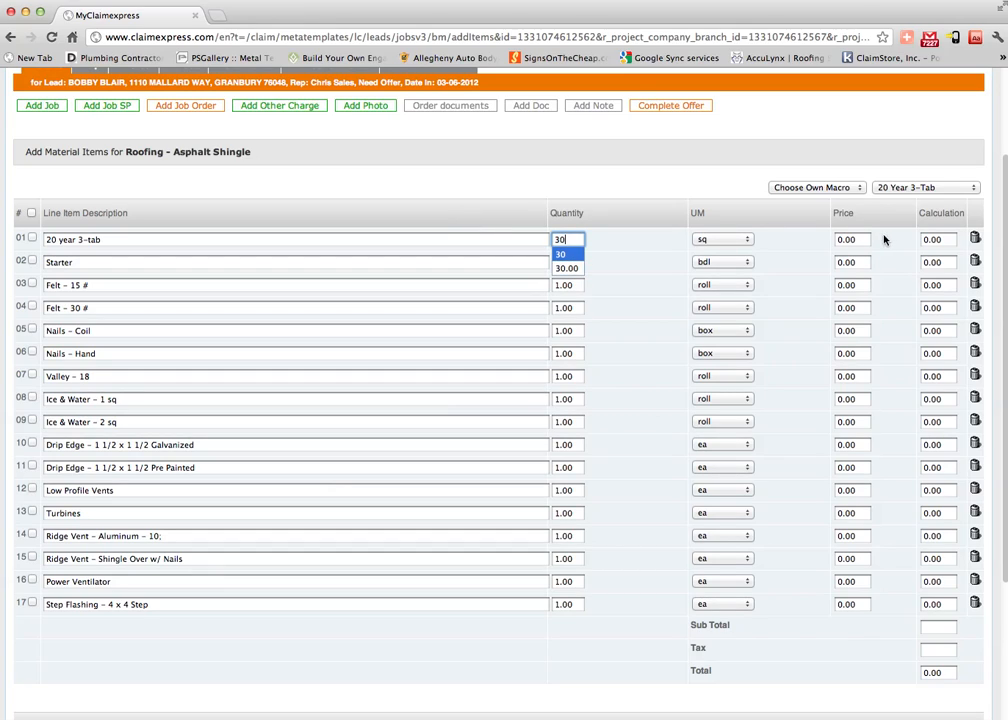
{"action": "left_click", "coordinate": [857, 240]}
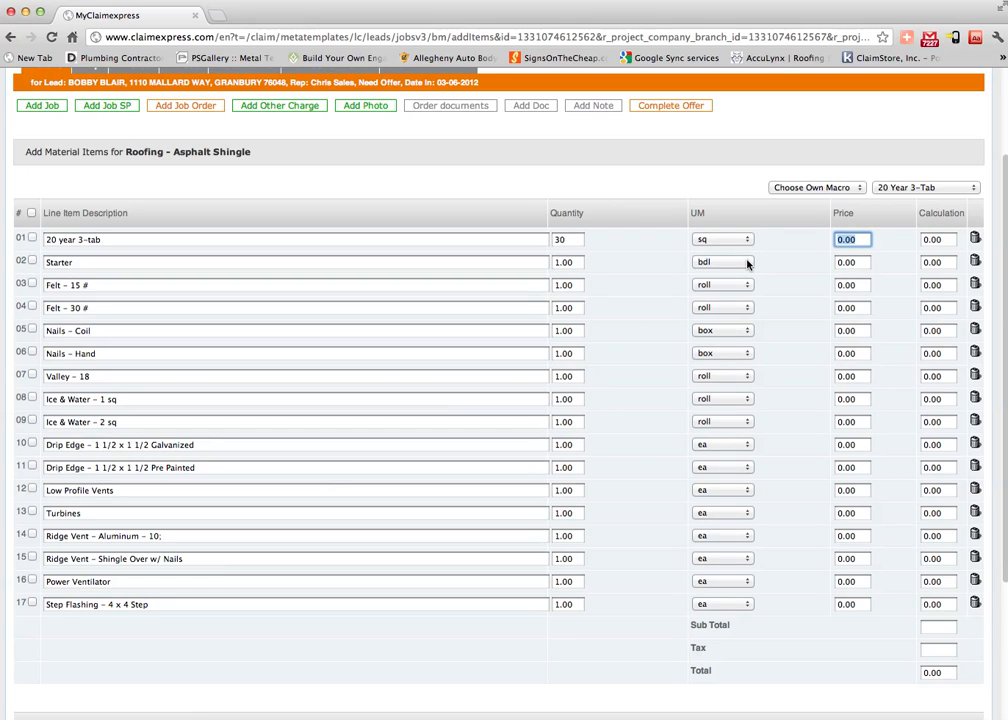
{"action": "type", "text": "20"}
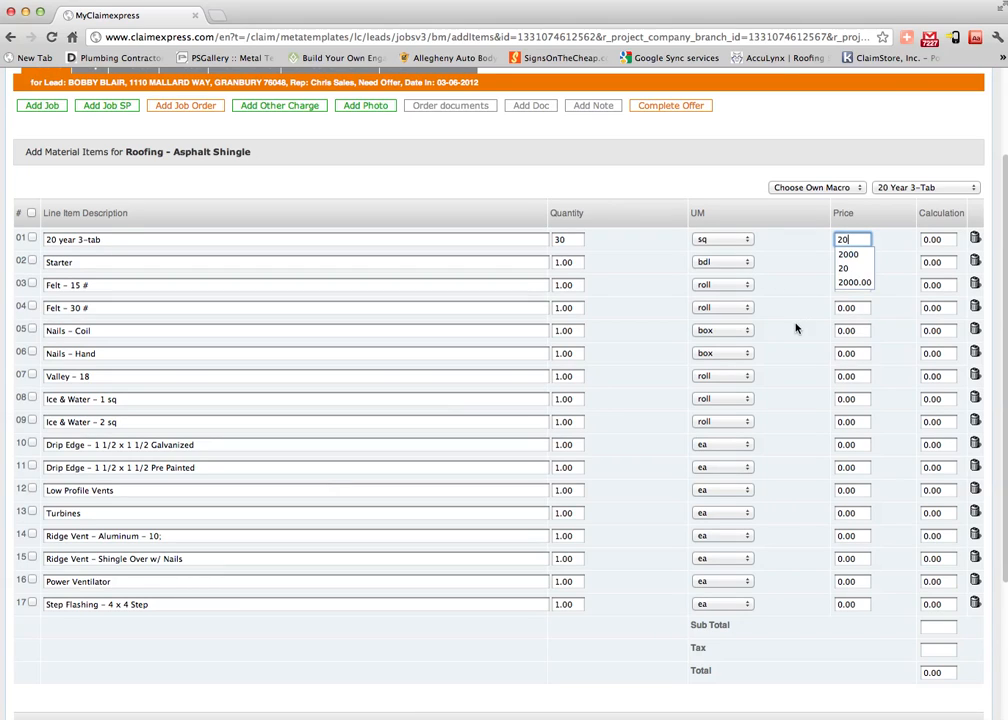
{"action": "scroll", "coordinate": [794, 328], "scroll_direction": "down", "scroll_amount": 5}
{"action": "scroll", "coordinate": [794, 328], "scroll_direction": "up", "scroll_amount": 3}
{"action": "scroll", "coordinate": [810, 300], "scroll_direction": "up", "scroll_amount": 1}
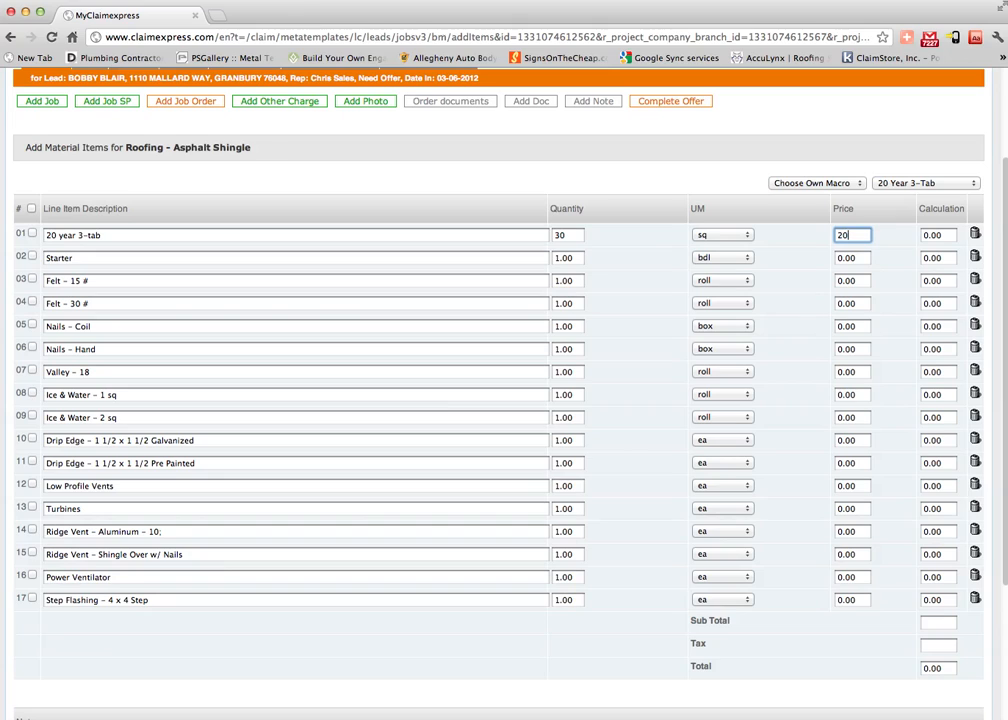
{"action": "scroll", "coordinate": [826, 394], "scroll_direction": "down", "scroll_amount": 4}
Calculate the materials total of 648.00 with tax, toggling a few row checkboxes and adding blank rows.
{"action": "left_click", "coordinate": [893, 644]}
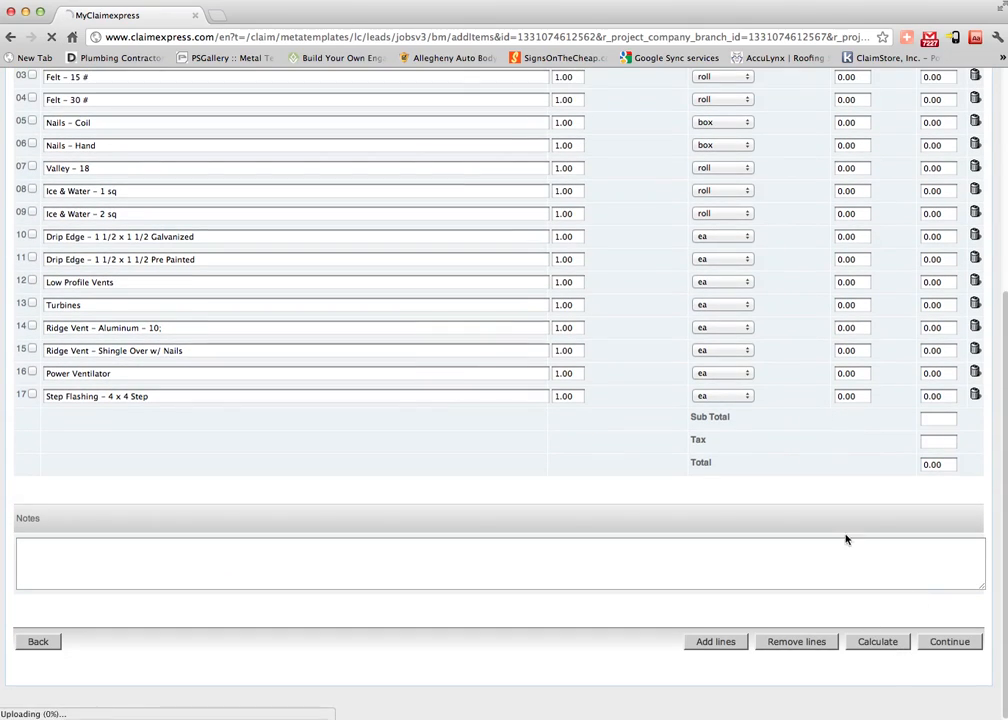
{"action": "scroll", "coordinate": [822, 376], "scroll_direction": "down", "scroll_amount": 5}
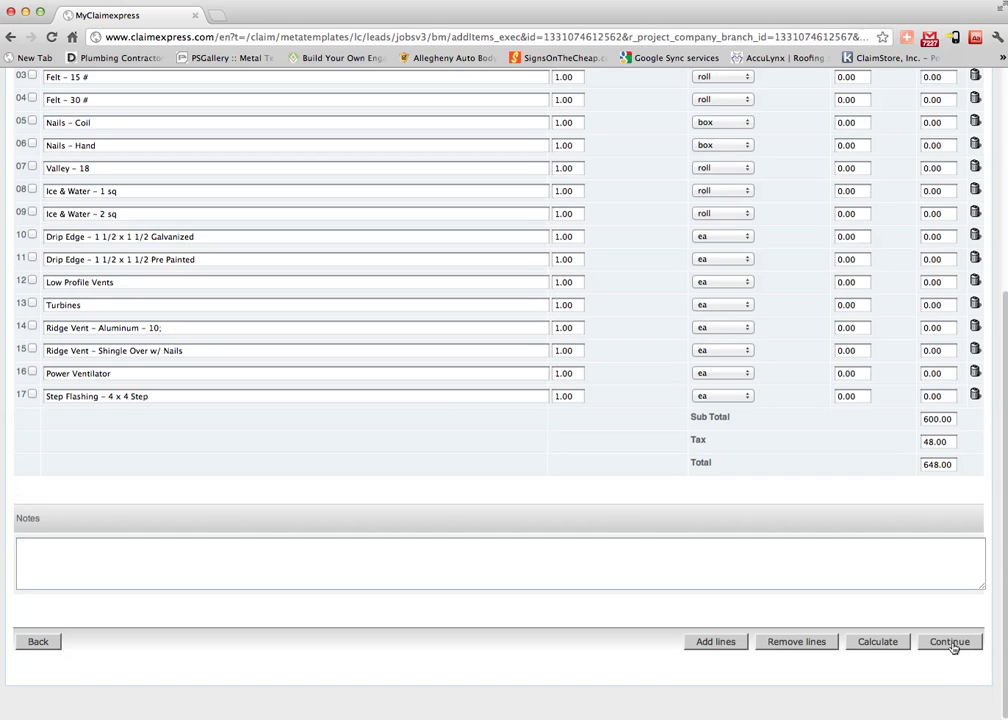
{"action": "scroll", "coordinate": [218, 405], "scroll_direction": "up", "scroll_amount": 3}
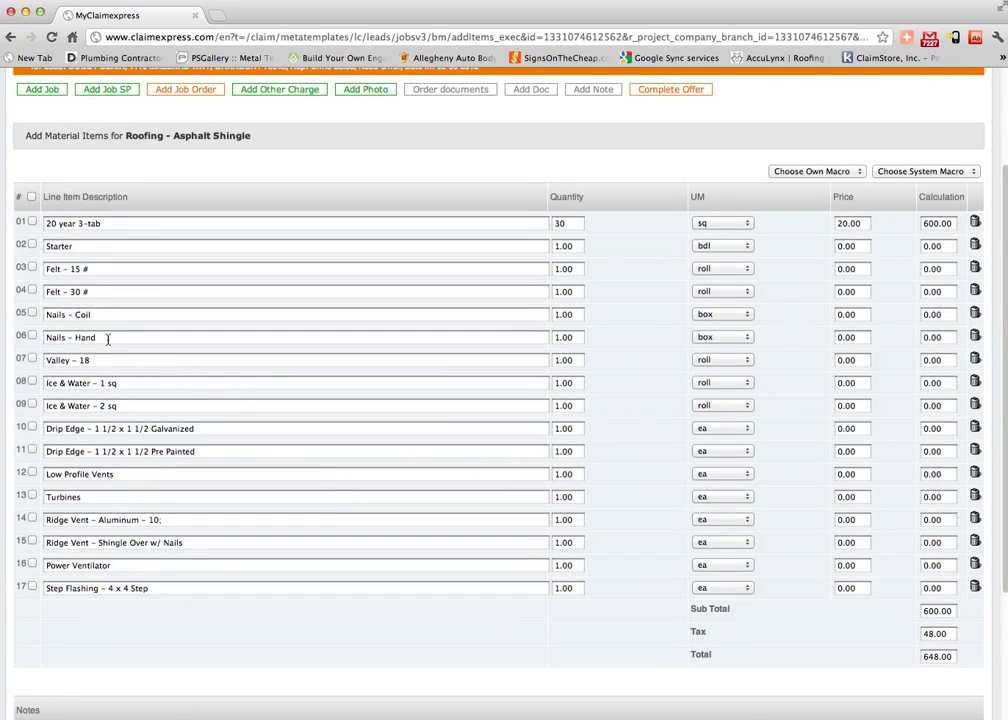
{"action": "left_click", "coordinate": [32, 358]}
{"action": "left_click", "coordinate": [32, 382]}
{"action": "scroll", "coordinate": [365, 430], "scroll_direction": "down", "scroll_amount": 3}
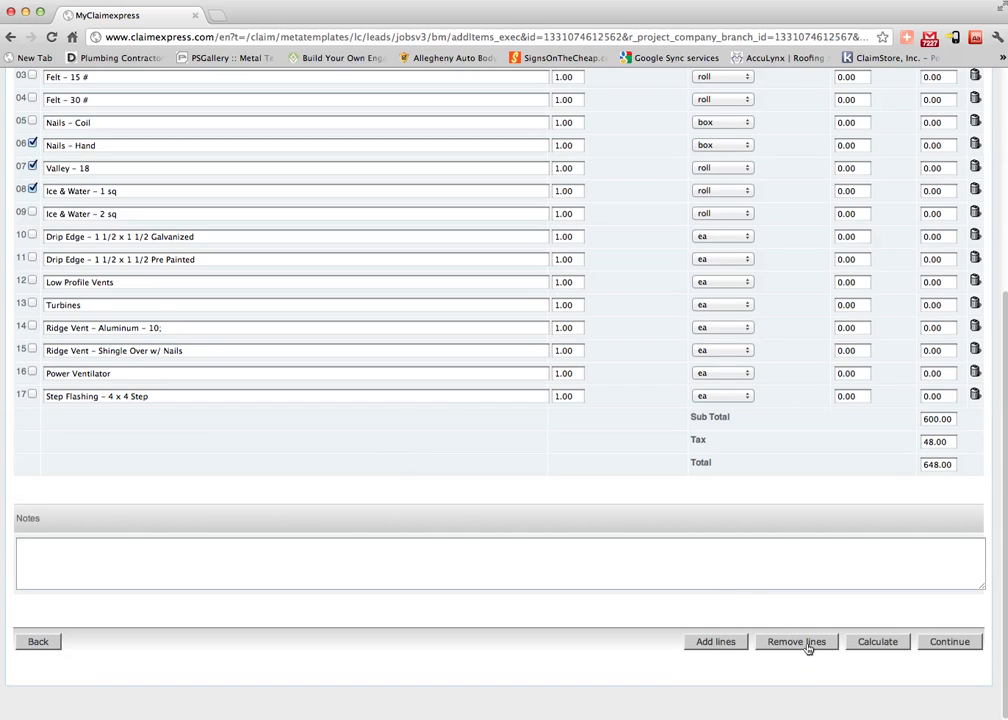
{"action": "scroll", "coordinate": [130, 256], "scroll_direction": "up", "scroll_amount": 2}
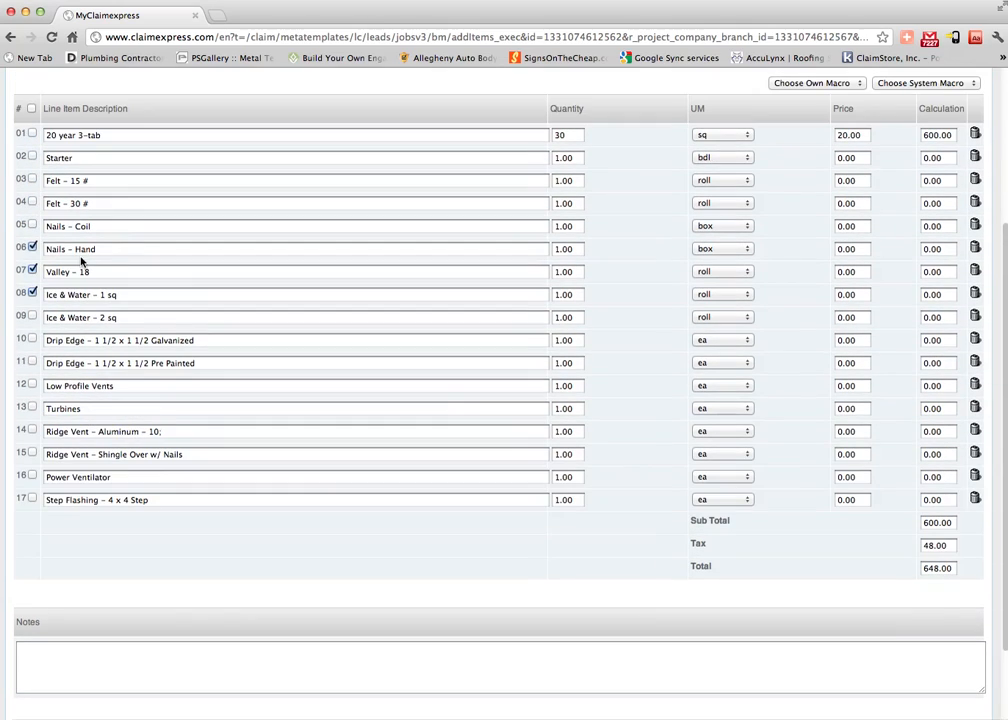
{"action": "left_click", "coordinate": [32, 269]}
{"action": "left_click", "coordinate": [32, 246]}
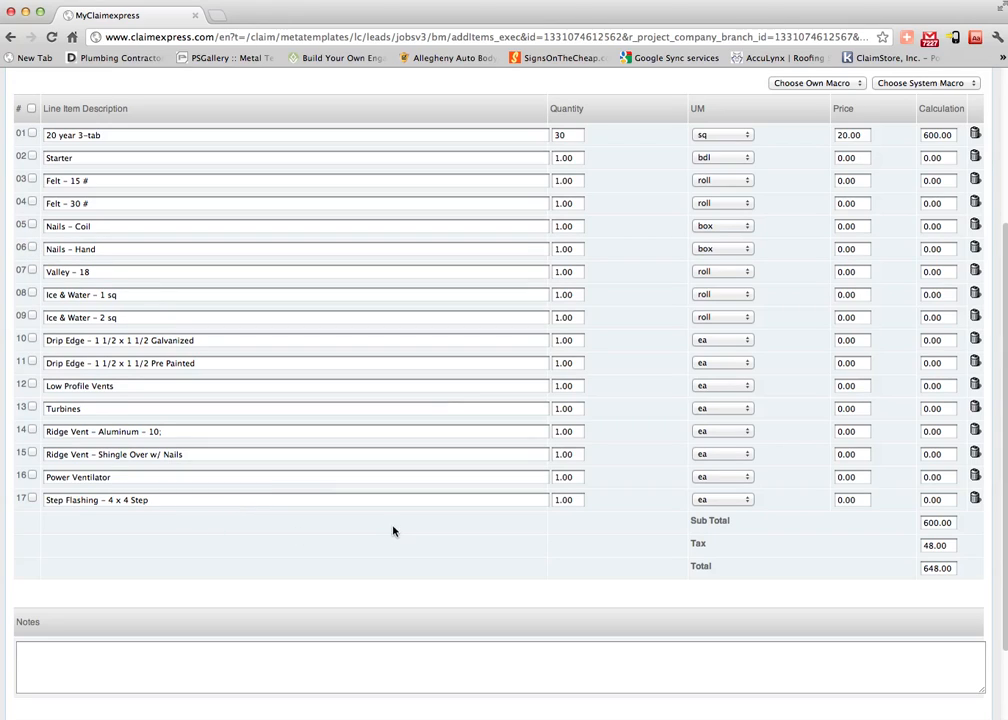
{"action": "scroll", "coordinate": [398, 528], "scroll_direction": "down", "scroll_amount": 2}
{"action": "left_click", "coordinate": [731, 645]}
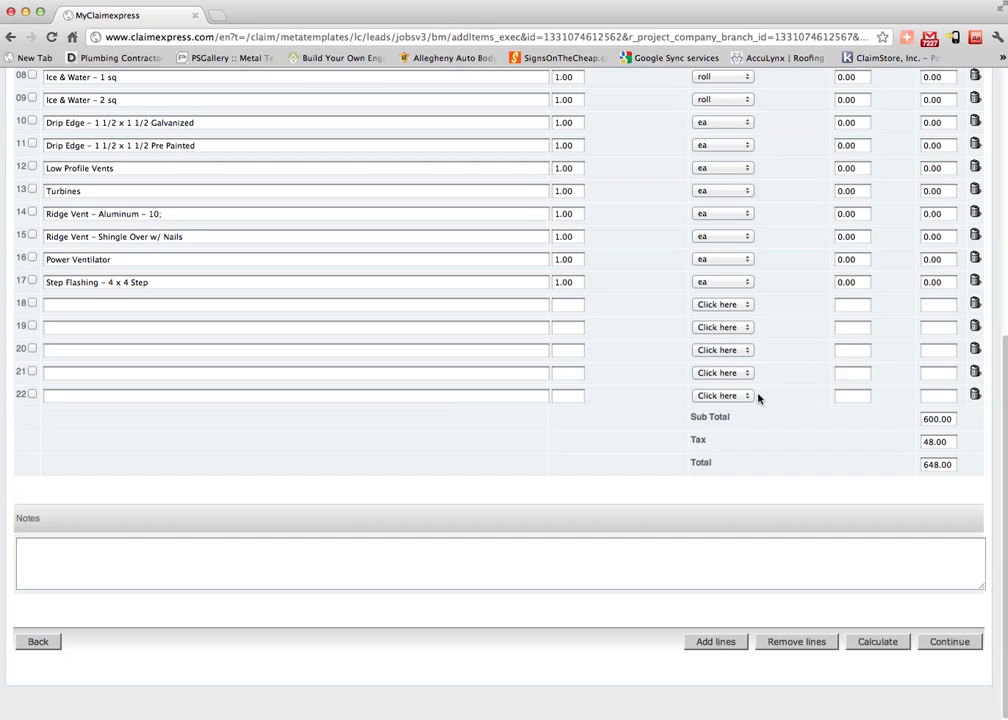
Confirm and save the material items, giving the roofing job a 648.00 materials cost.
{"action": "left_click", "coordinate": [946, 641]}
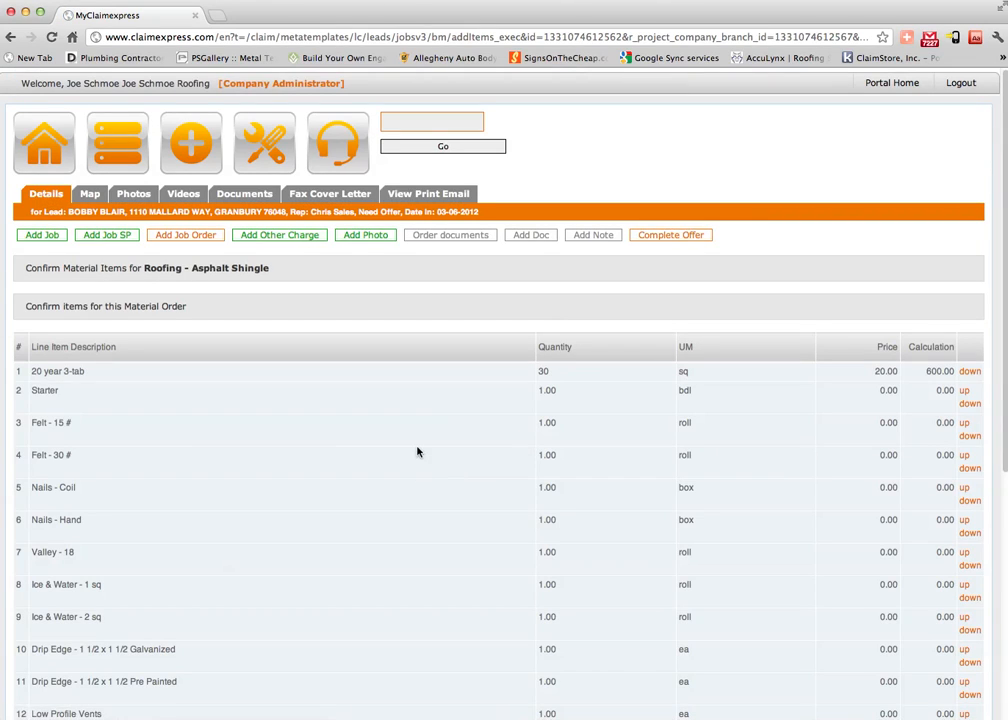
{"action": "scroll", "coordinate": [416, 450], "scroll_direction": "down", "scroll_amount": 10}
{"action": "left_click", "coordinate": [957, 643]}
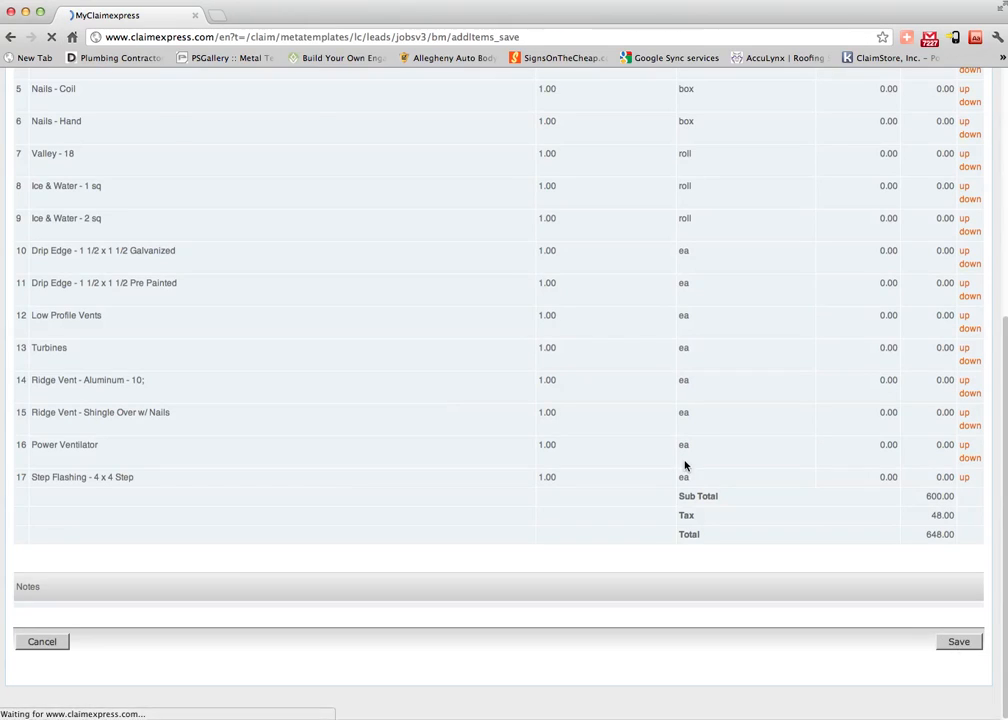
{"action": "scroll", "coordinate": [638, 455], "scroll_direction": "down", "scroll_amount": 8}
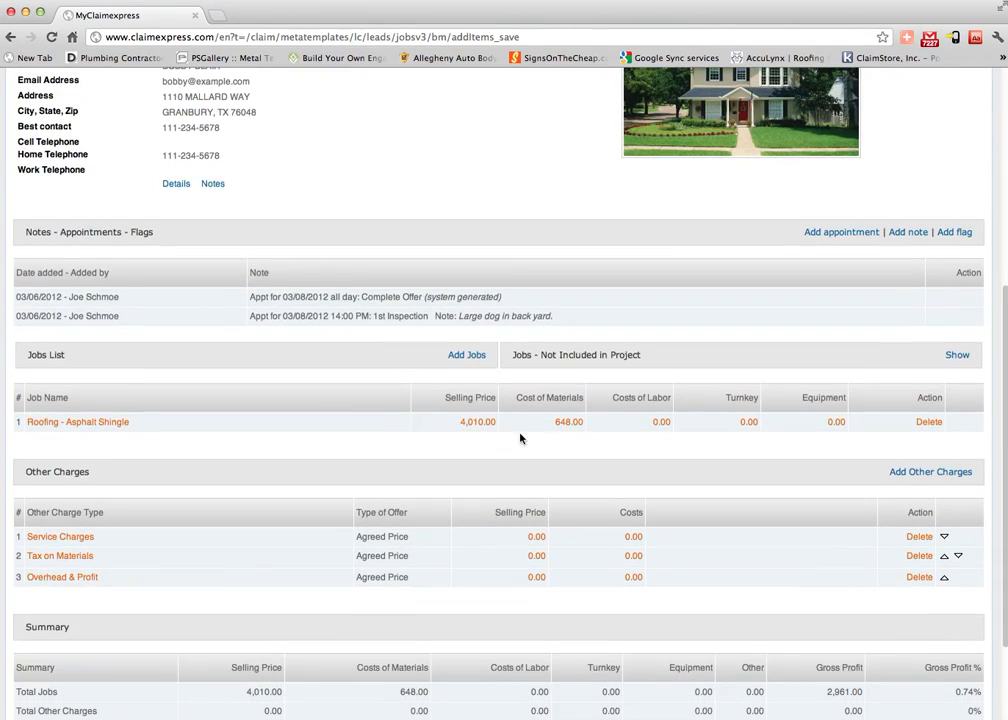
{"action": "left_click", "coordinate": [657, 424]}
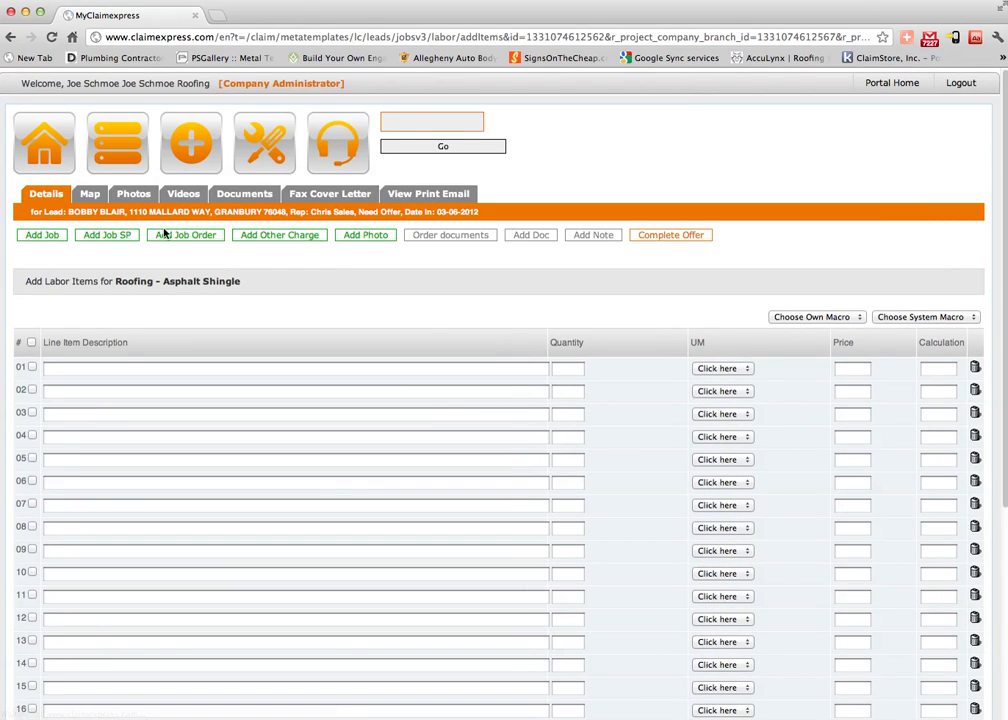
{"action": "left_click", "coordinate": [52, 202]}
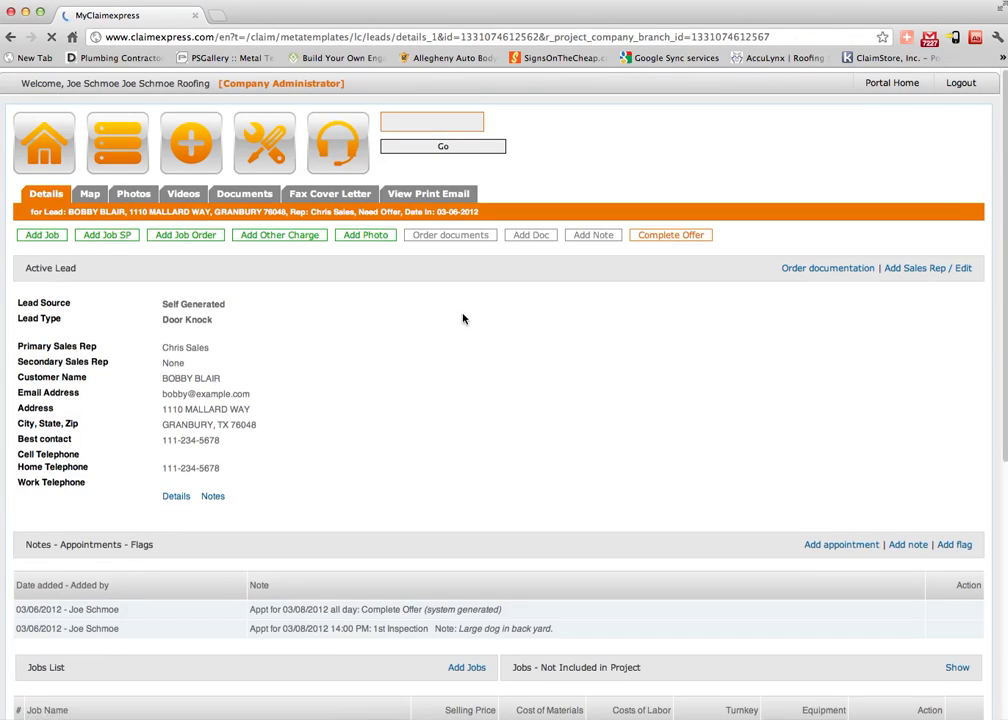
{"action": "scroll", "coordinate": [464, 314], "scroll_direction": "down", "scroll_amount": 4}
{"action": "scroll", "coordinate": [464, 306], "scroll_direction": "down", "scroll_amount": 5}
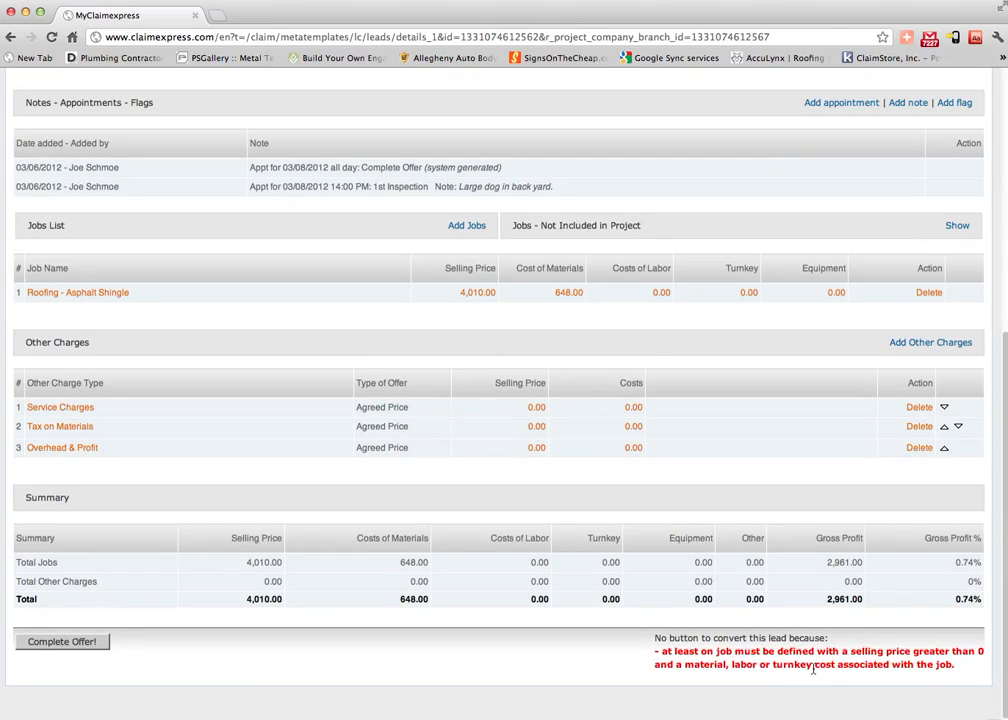
{"action": "scroll", "coordinate": [813, 669], "scroll_direction": "up", "scroll_amount": 1}
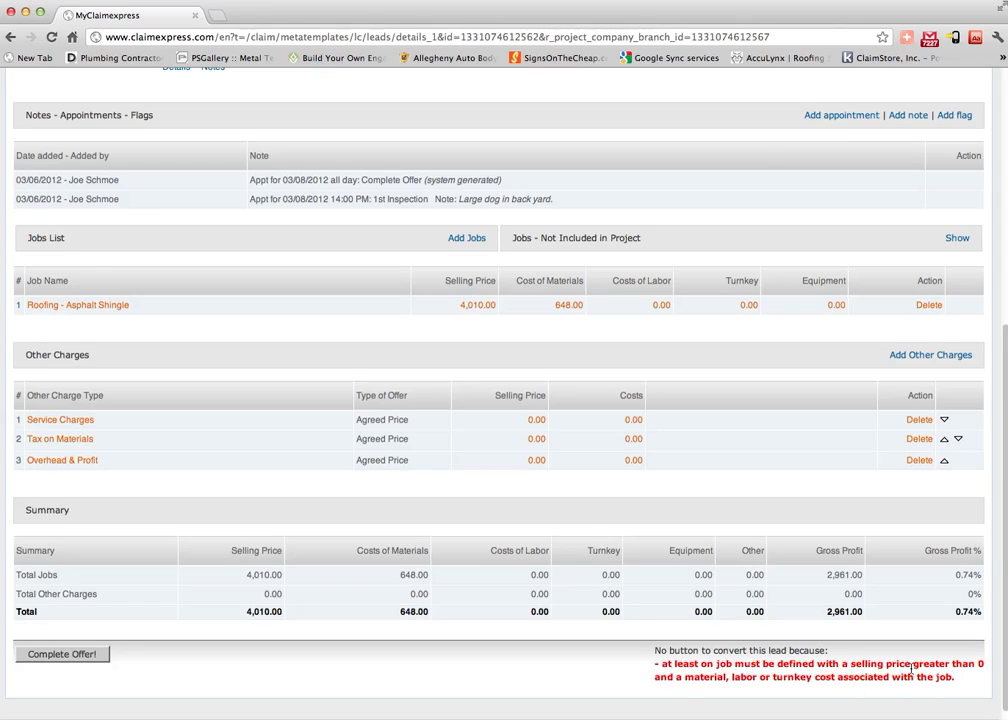
Load the 20 Year 3-Tab system labor macro into the roofing job's labor items.
{"action": "left_click", "coordinate": [660, 308]}
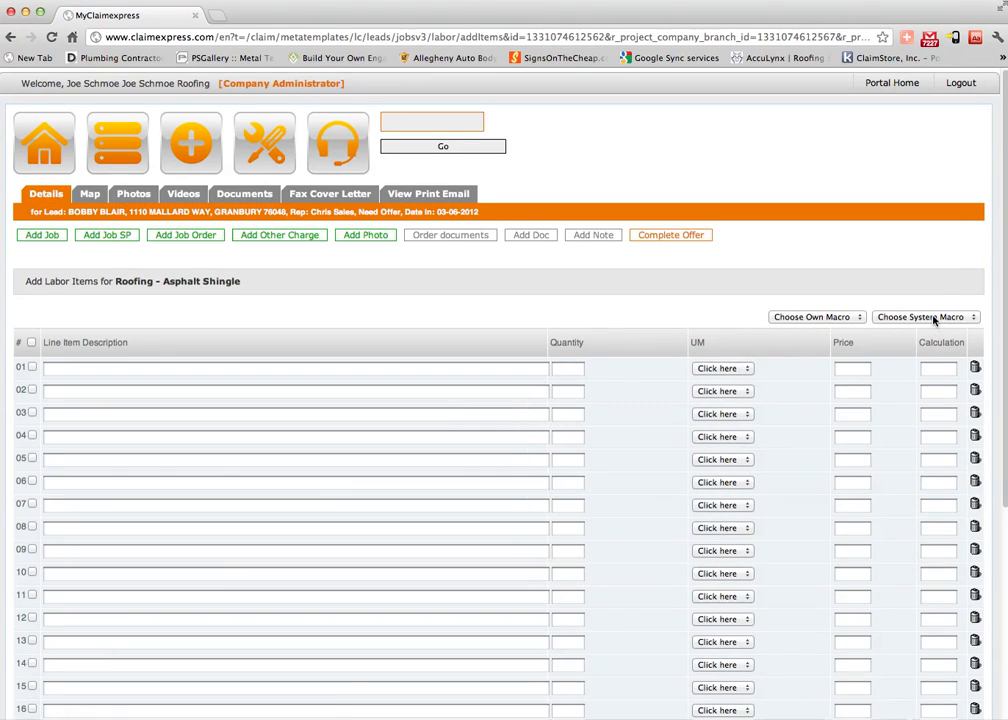
{"action": "left_click", "coordinate": [934, 317]}
{"action": "left_click", "coordinate": [909, 340]}
{"action": "left_click", "coordinate": [898, 320]}
{"action": "left_click", "coordinate": [855, 270]}
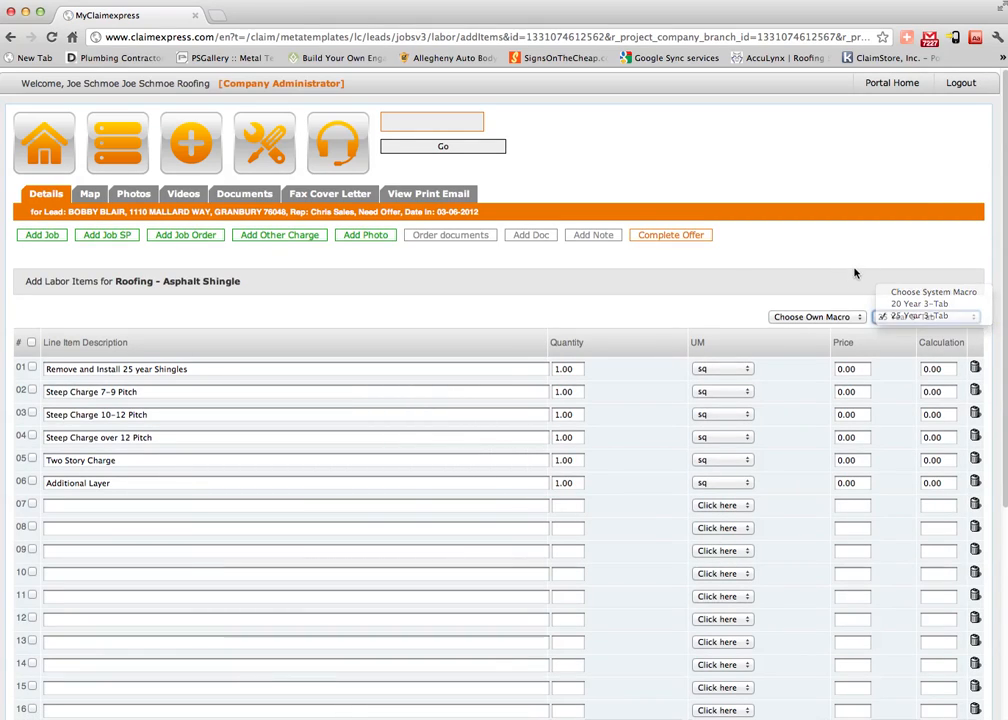
{"action": "left_click", "coordinate": [899, 321]}
{"action": "left_click", "coordinate": [888, 304]}
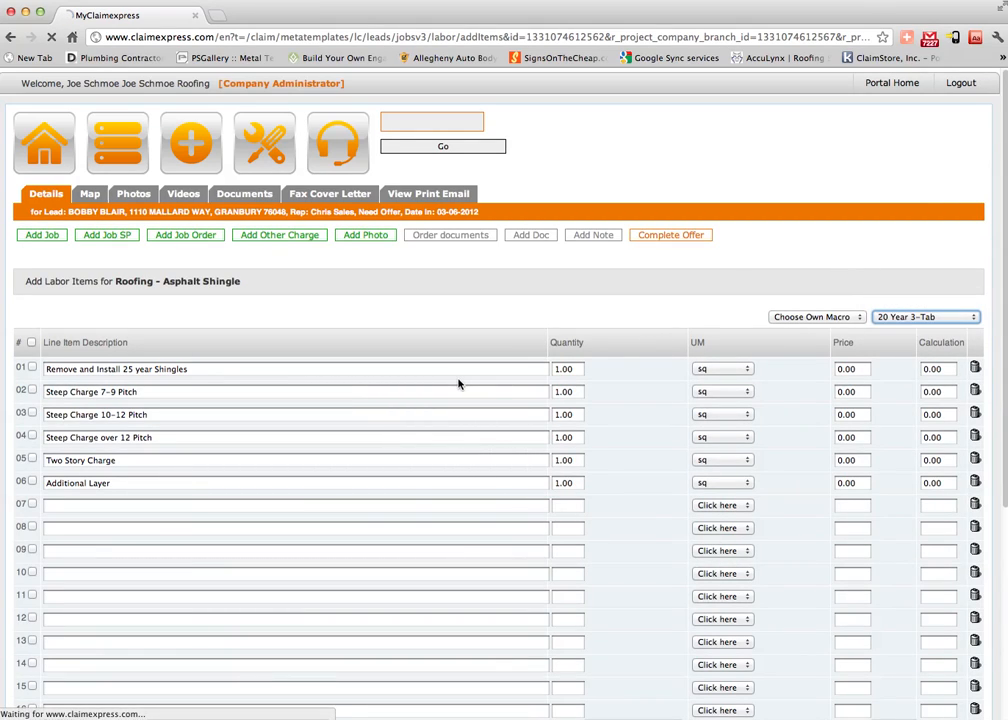
{"action": "scroll", "coordinate": [476, 393], "scroll_direction": "down", "scroll_amount": 3}
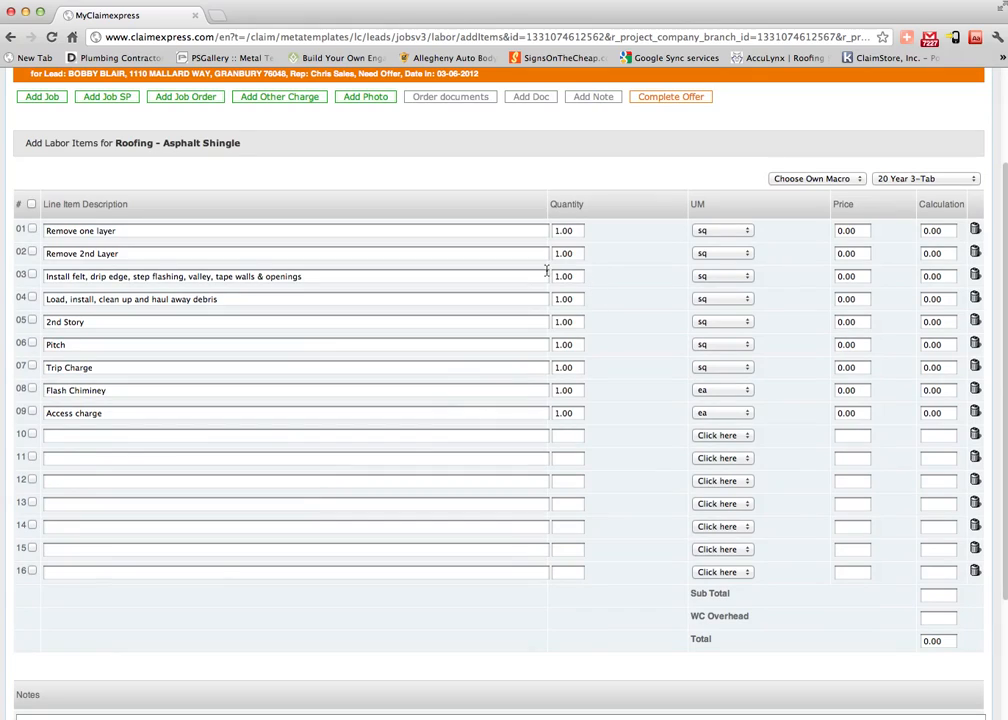
Set Remove one layer to 30 sq at price 30, giving 900.00, then confirm and save.
{"action": "left_click_drag", "start_coordinate": [580, 233], "coordinate": [474, 221]}
{"action": "type", "text": "30"}
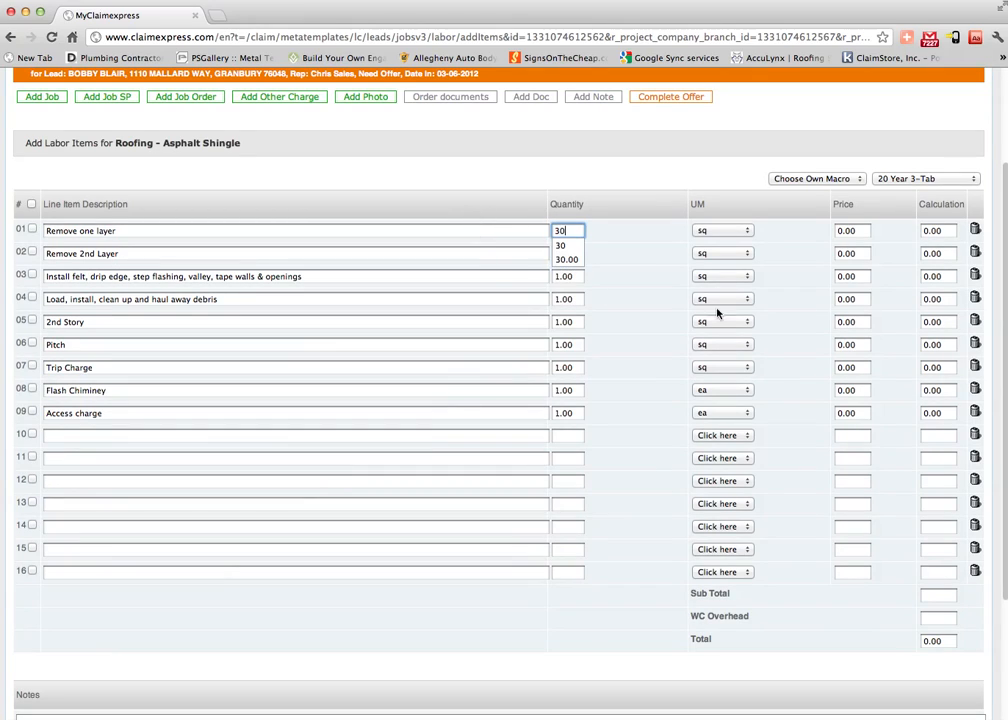
{"action": "key", "text": "Tab"}
{"action": "type", "text": "10"}
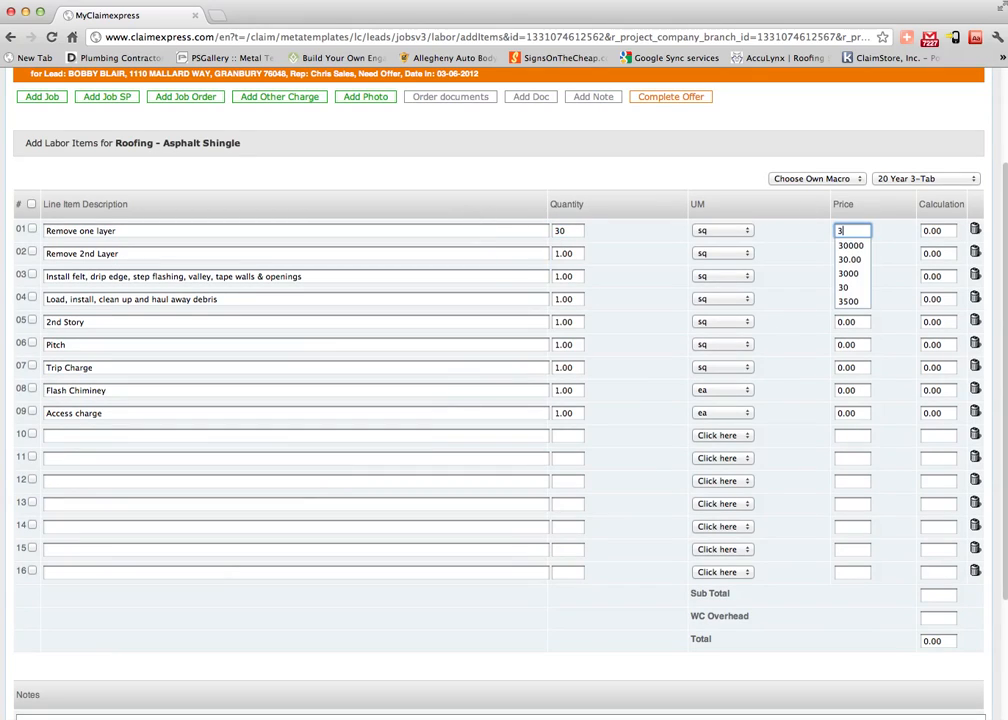
{"action": "scroll", "coordinate": [826, 468], "scroll_direction": "down", "scroll_amount": 3}
{"action": "left_click", "coordinate": [881, 645]}
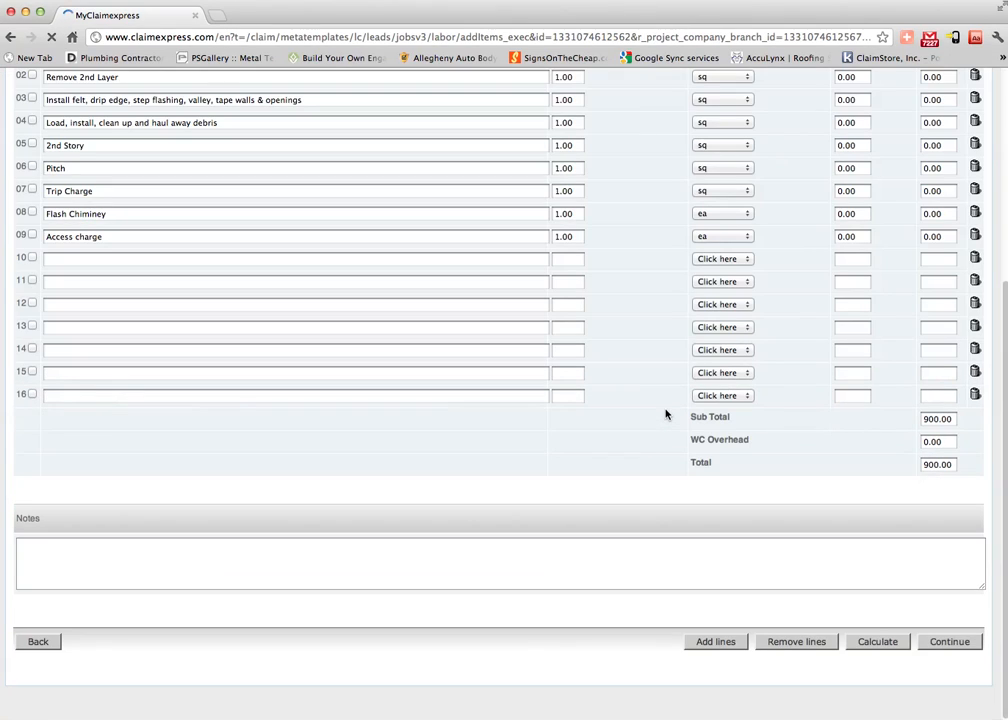
{"action": "left_click", "coordinate": [950, 644]}
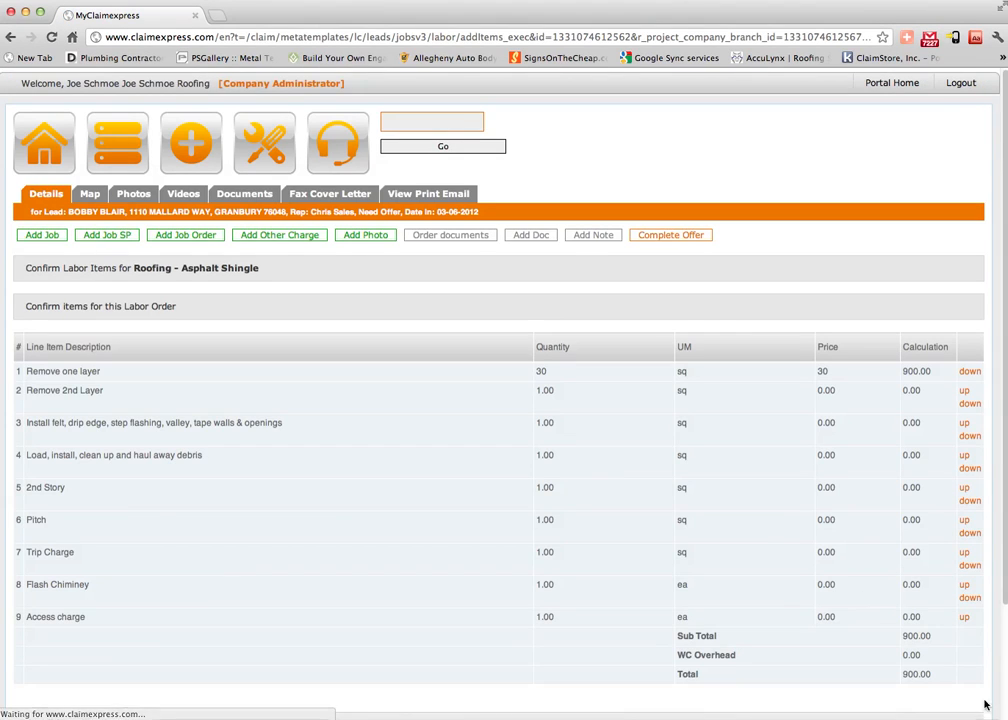
{"action": "scroll", "coordinate": [593, 467], "scroll_direction": "down", "scroll_amount": 3}
{"action": "left_click", "coordinate": [958, 641]}
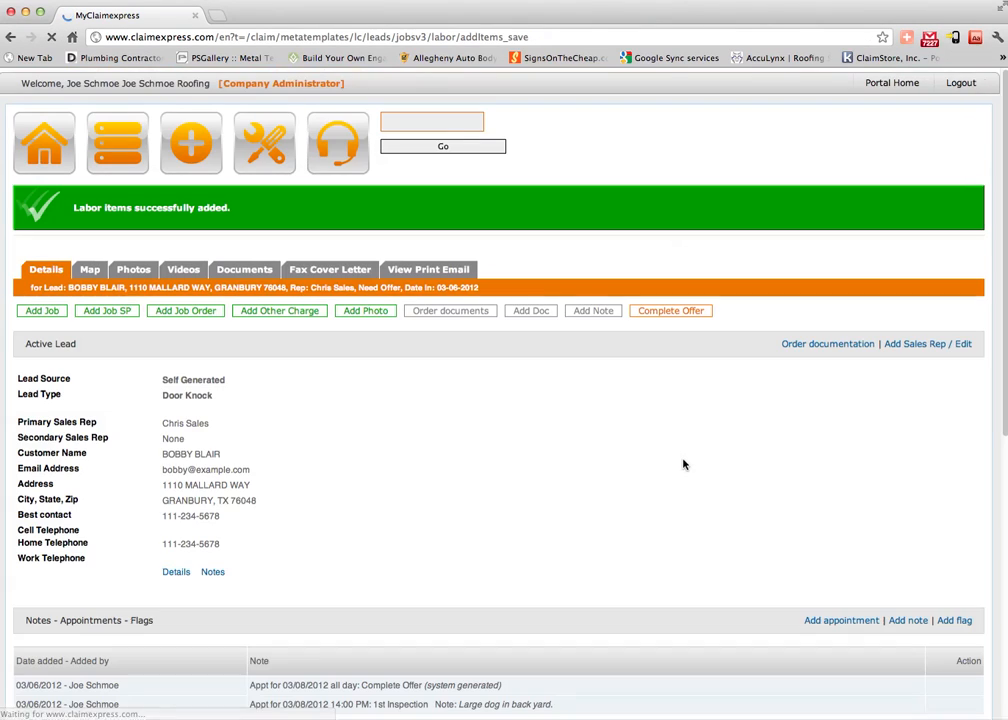
{"action": "scroll", "coordinate": [684, 463], "scroll_direction": "down", "scroll_amount": 5}
{"action": "scroll", "coordinate": [683, 465], "scroll_direction": "down", "scroll_amount": 3}
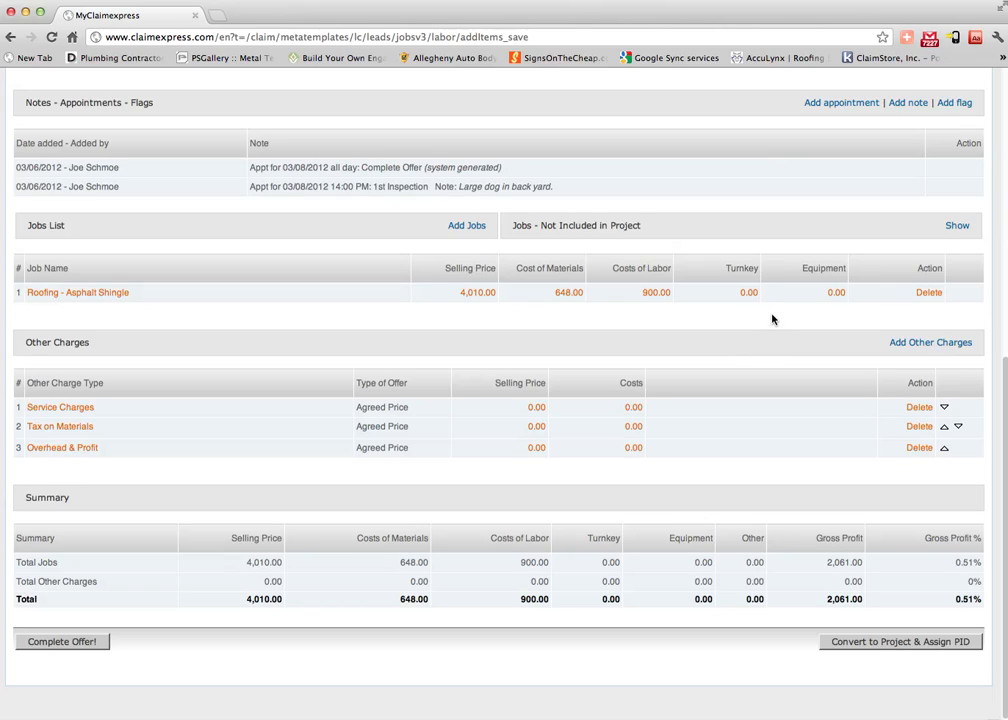
{"action": "scroll", "coordinate": [344, 360], "scroll_direction": "up", "scroll_amount": 2}
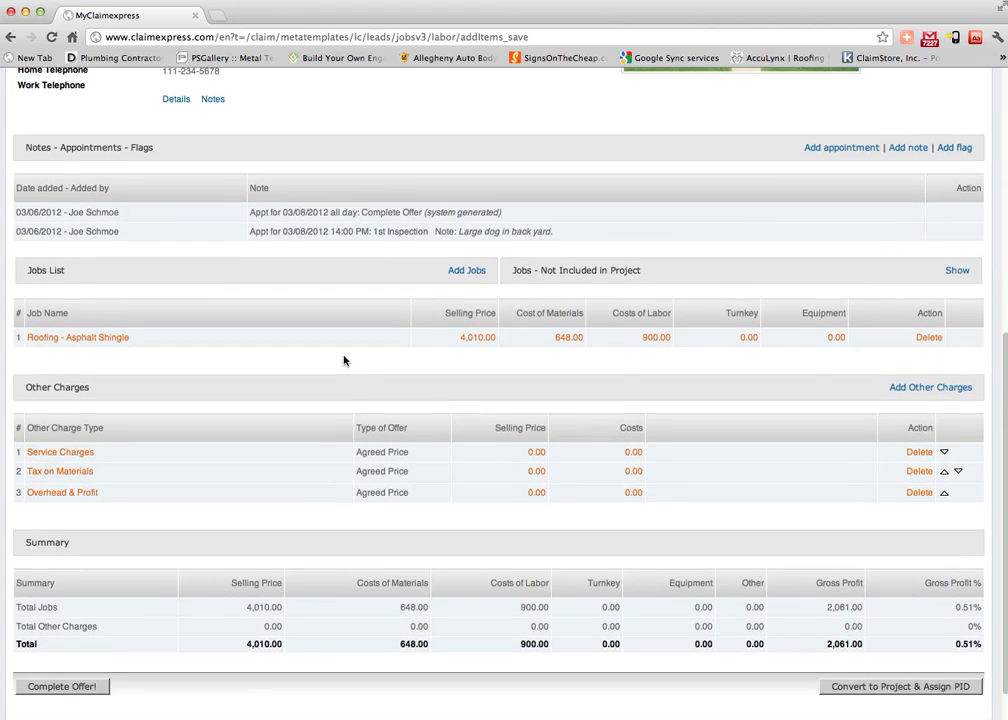
{"action": "scroll", "coordinate": [344, 360], "scroll_direction": "down", "scroll_amount": 2}
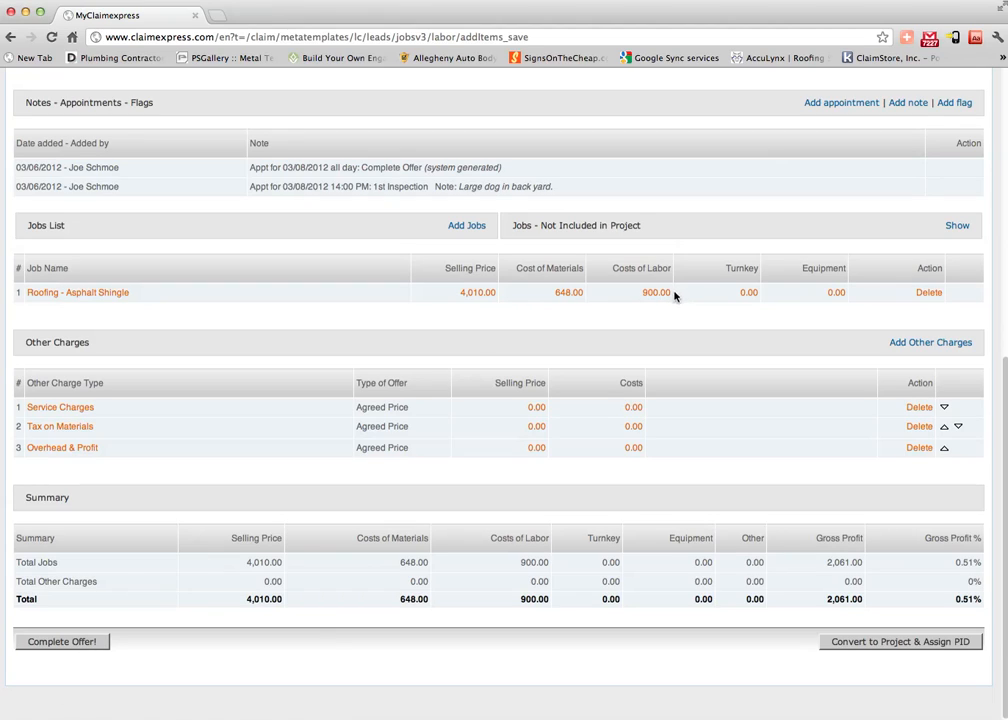
Complete the offer to open the email reports page with all five pages checked, selecting the Email address 1 placeholder.
{"action": "left_click", "coordinate": [68, 641]}
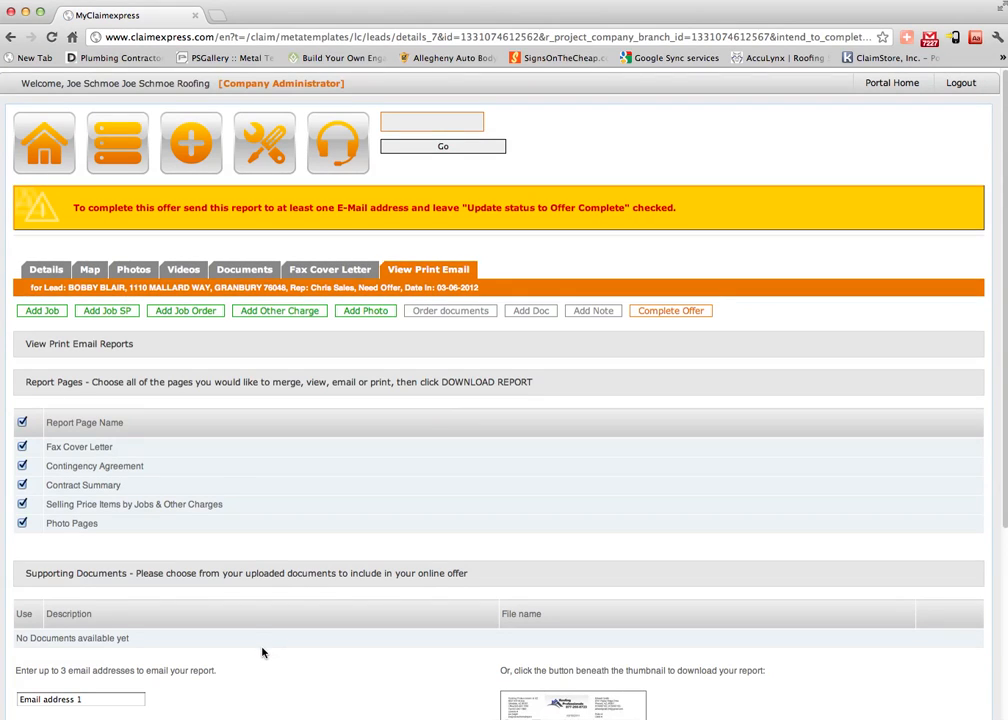
{"action": "scroll", "coordinate": [340, 495], "scroll_direction": "down", "scroll_amount": 3}
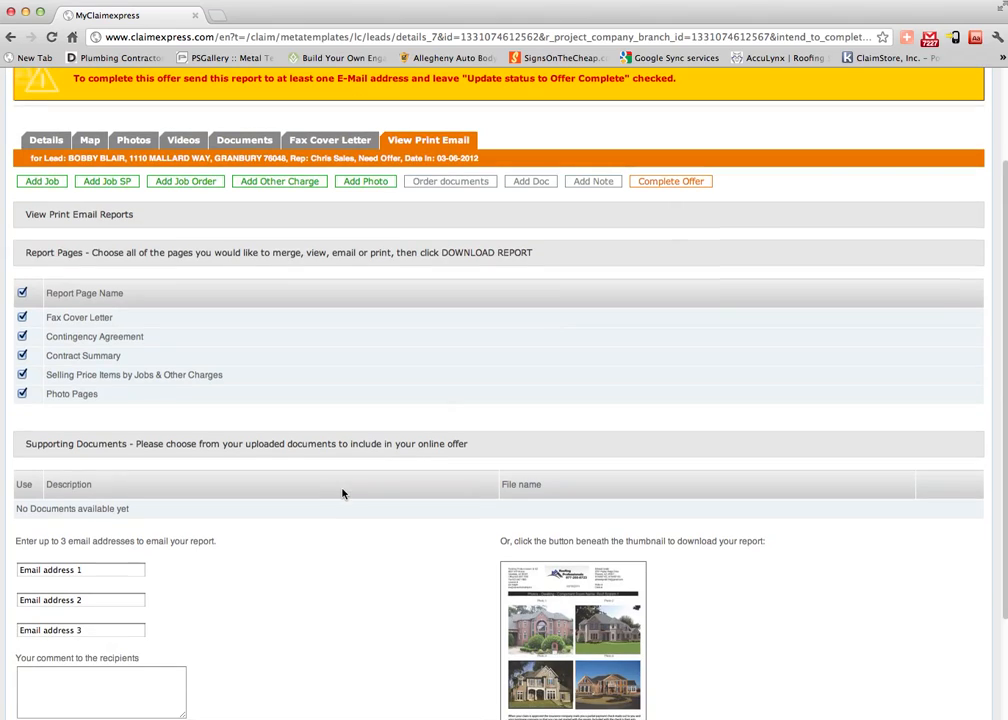
{"action": "scroll", "coordinate": [338, 499], "scroll_direction": "down", "scroll_amount": 1}
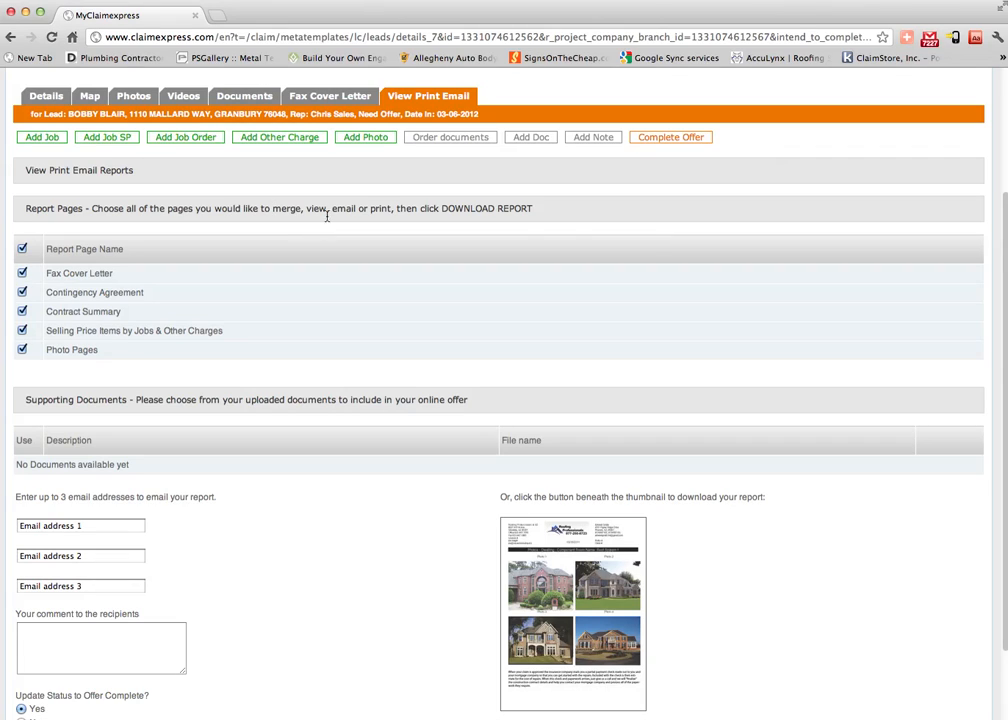
{"action": "scroll", "coordinate": [189, 405], "scroll_direction": "down", "scroll_amount": 2}
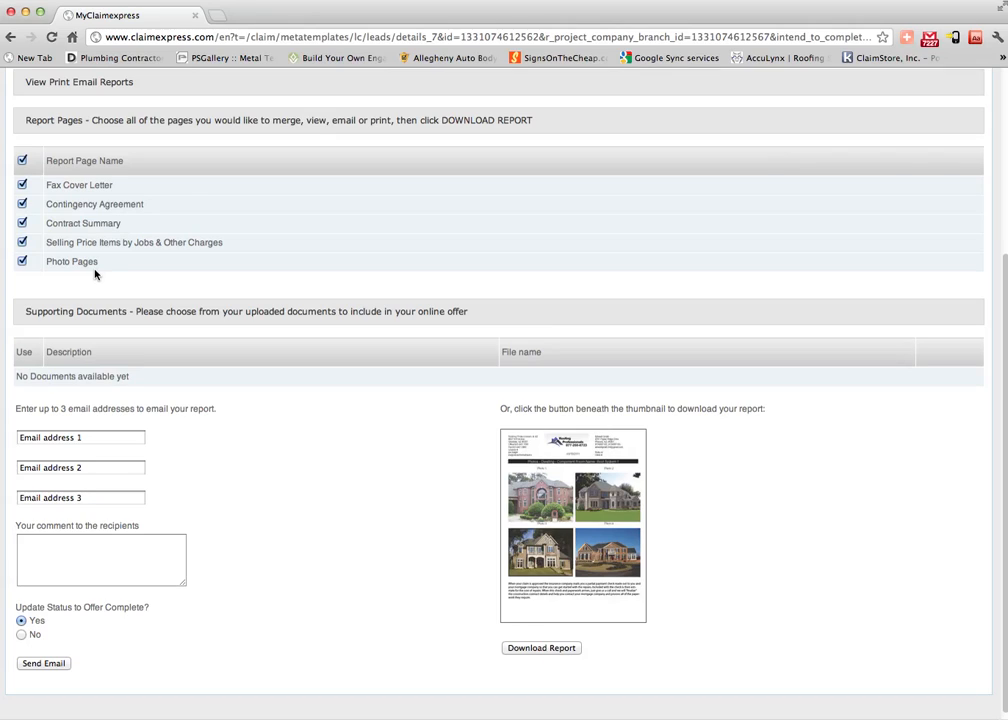
{"action": "right_click", "coordinate": [100, 357]}
{"action": "left_click", "coordinate": [286, 400]}
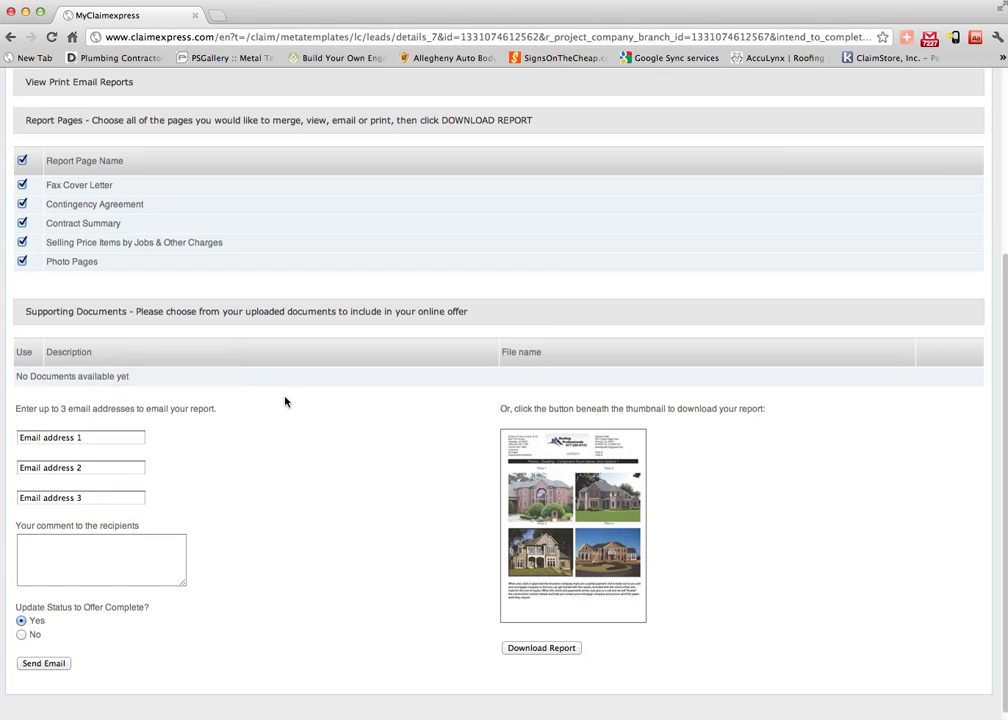
{"action": "scroll", "coordinate": [200, 450], "scroll_direction": "down", "scroll_amount": 1}
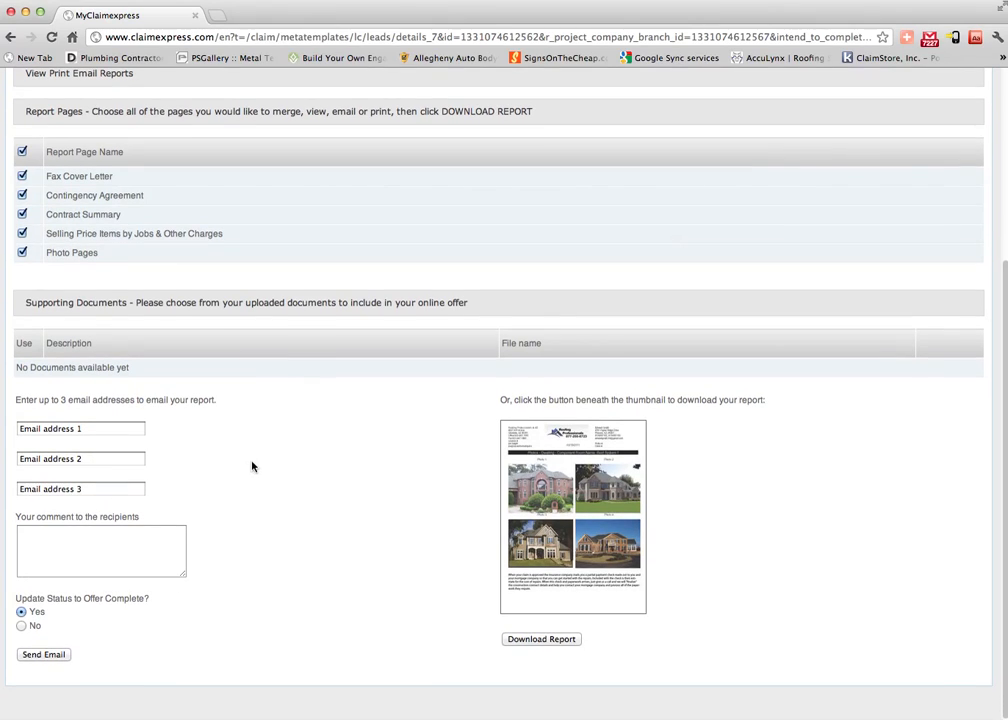
{"action": "left_click_drag", "start_coordinate": [91, 431], "coordinate": [4, 432]}
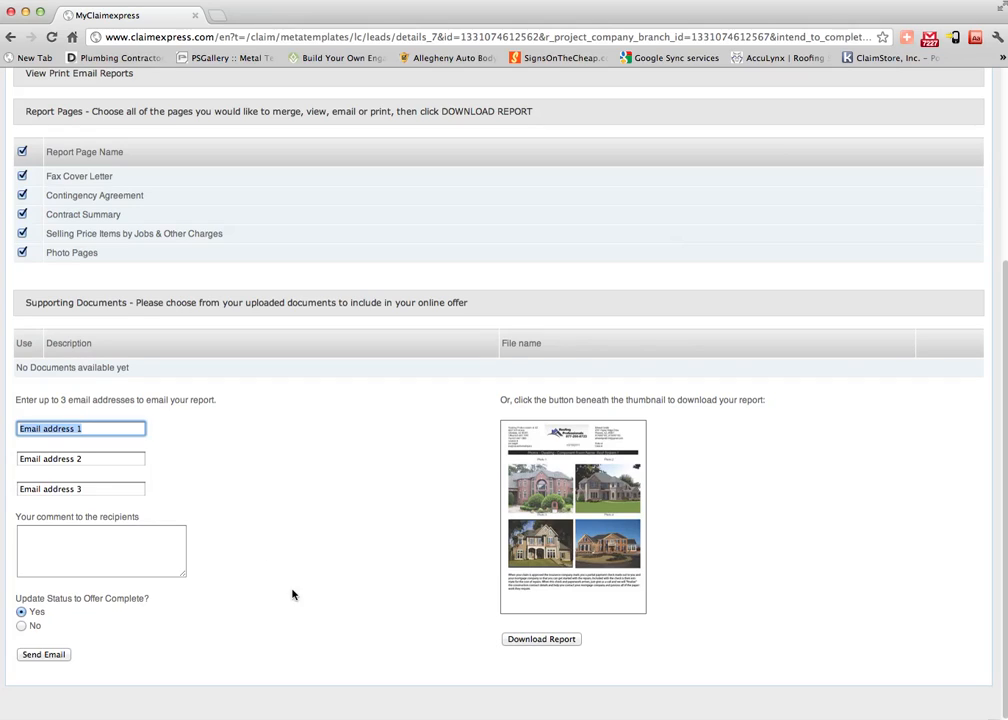
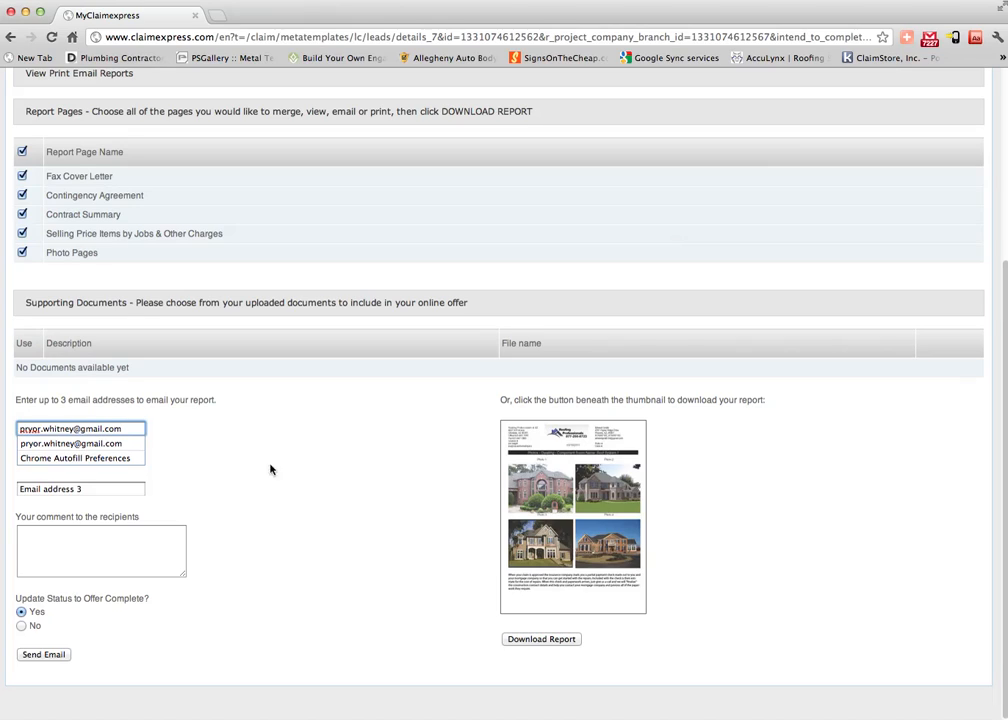
Send the report to the customer's email with comment 'Here is your estimate. Feel free to call me.', marking the offer complete.
{"action": "left_click", "coordinate": [108, 547]}
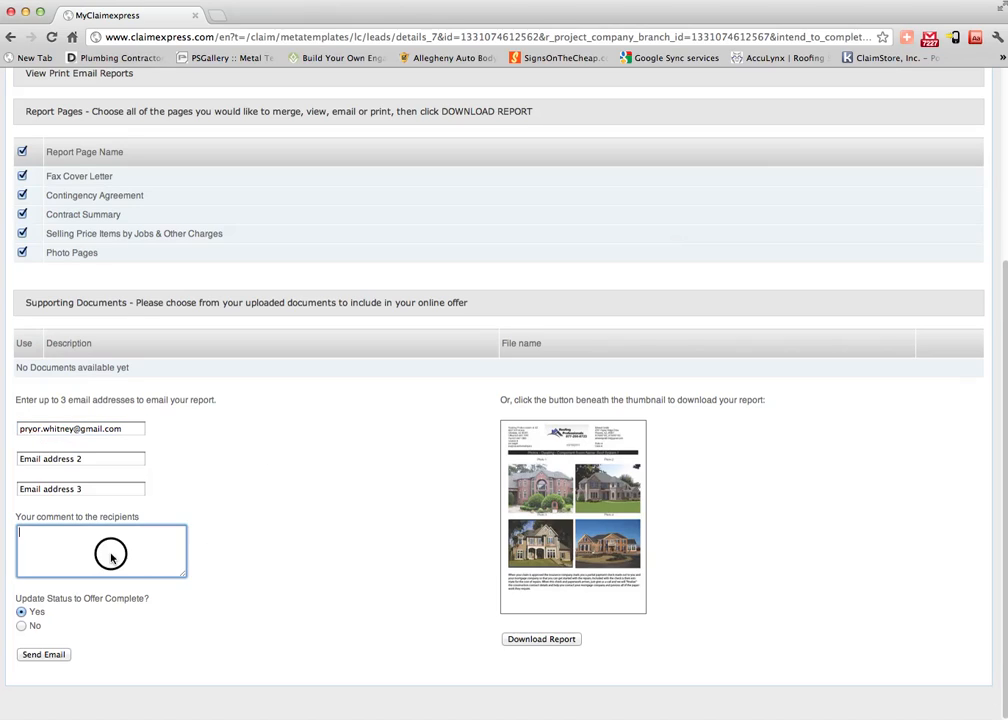
{"action": "type", "text": "Here is your e"}
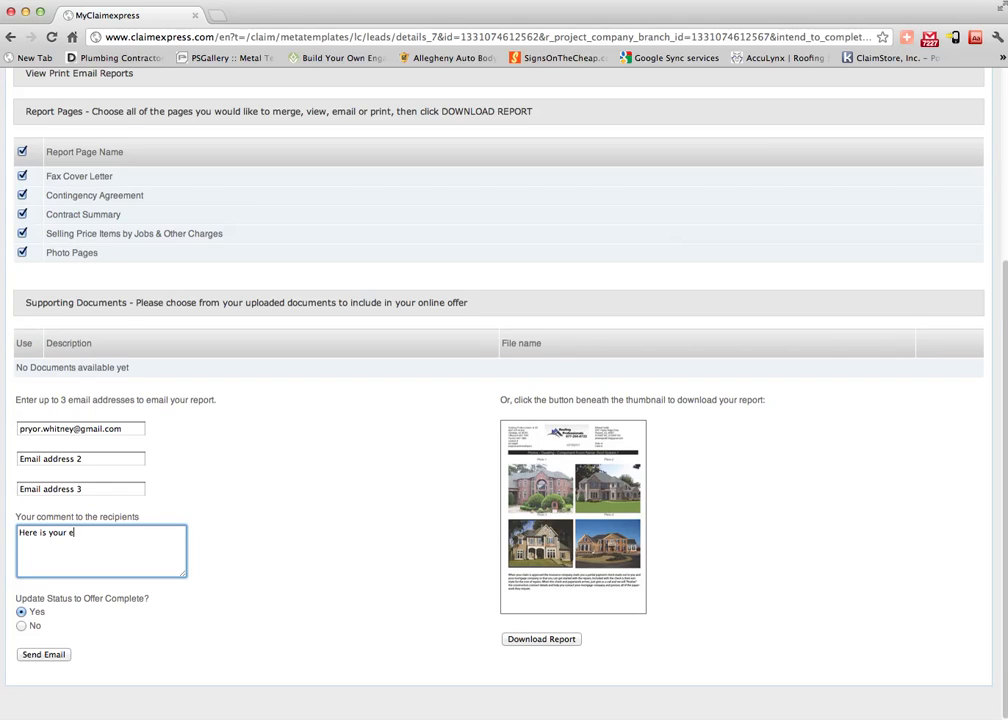
{"action": "type", "text": "stimate. Feel free to call me."}
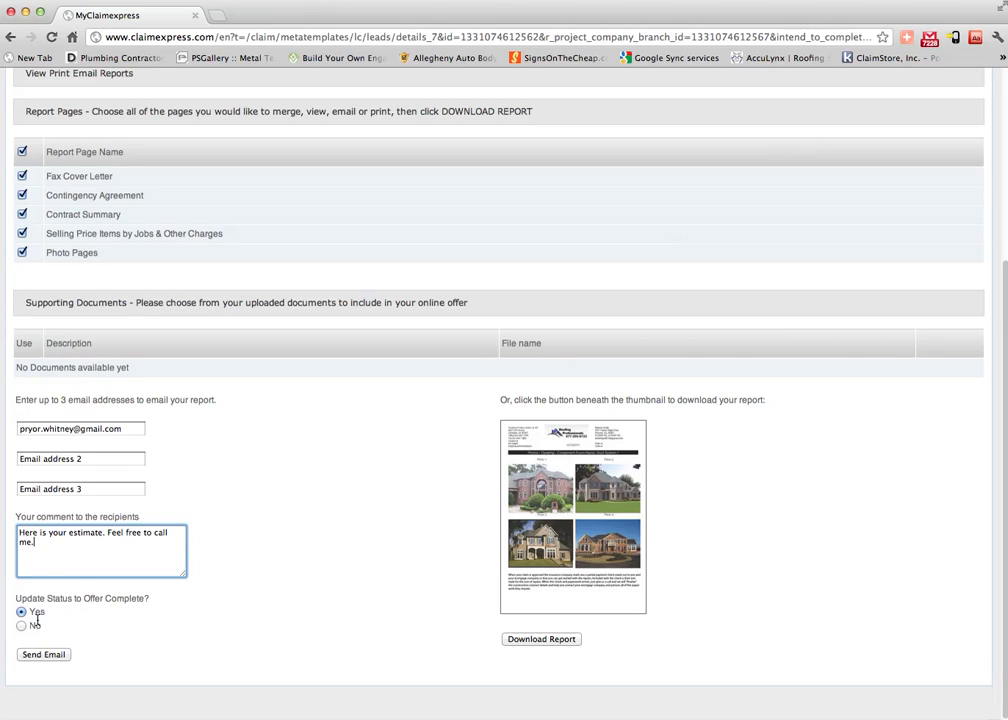
{"action": "left_click", "coordinate": [40, 655]}
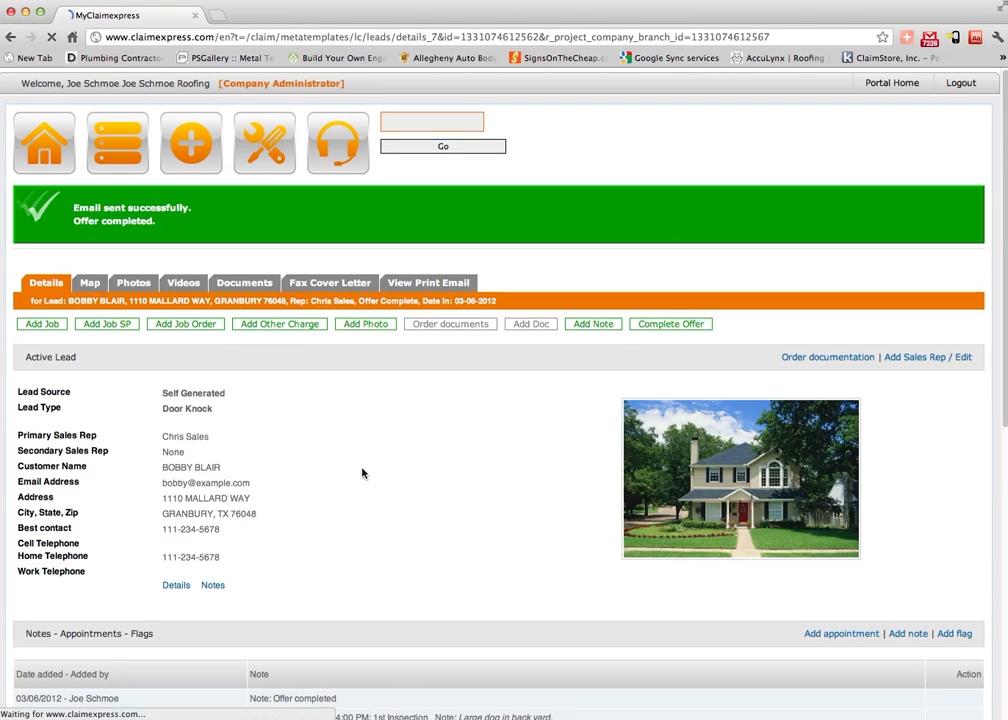
{"action": "scroll", "coordinate": [369, 478], "scroll_direction": "down", "scroll_amount": 8}
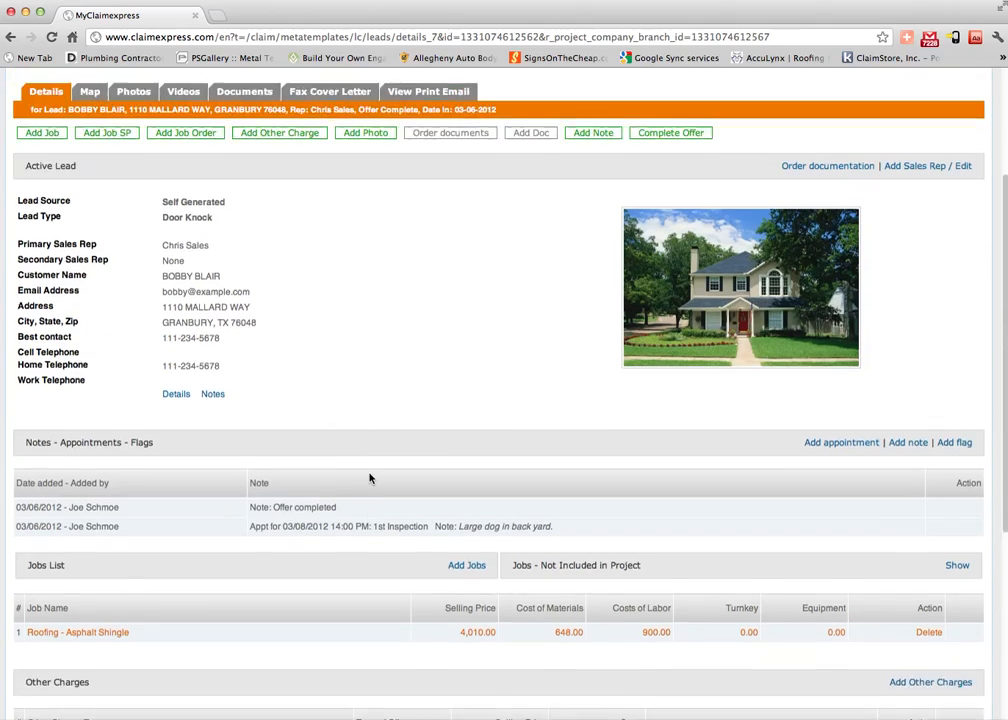
{"action": "scroll", "coordinate": [369, 478], "scroll_direction": "down", "scroll_amount": 3}
{"action": "scroll", "coordinate": [368, 470], "scroll_direction": "up", "scroll_amount": 4}
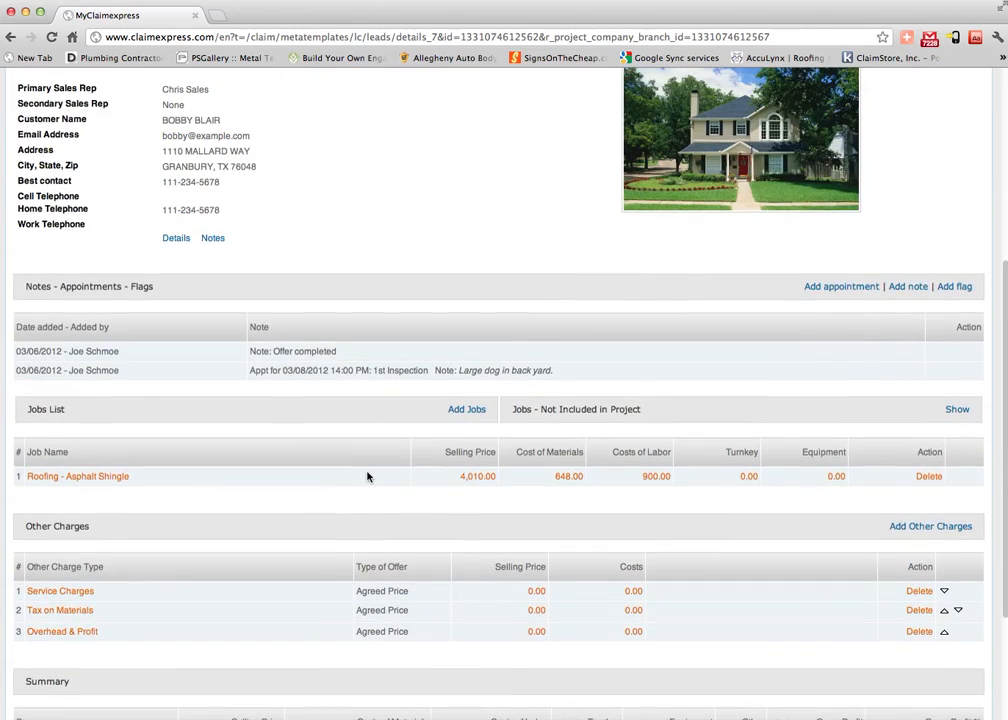
{"action": "scroll", "coordinate": [368, 470], "scroll_direction": "down", "scroll_amount": 4}
{"action": "scroll", "coordinate": [368, 476], "scroll_direction": "down", "scroll_amount": 1}
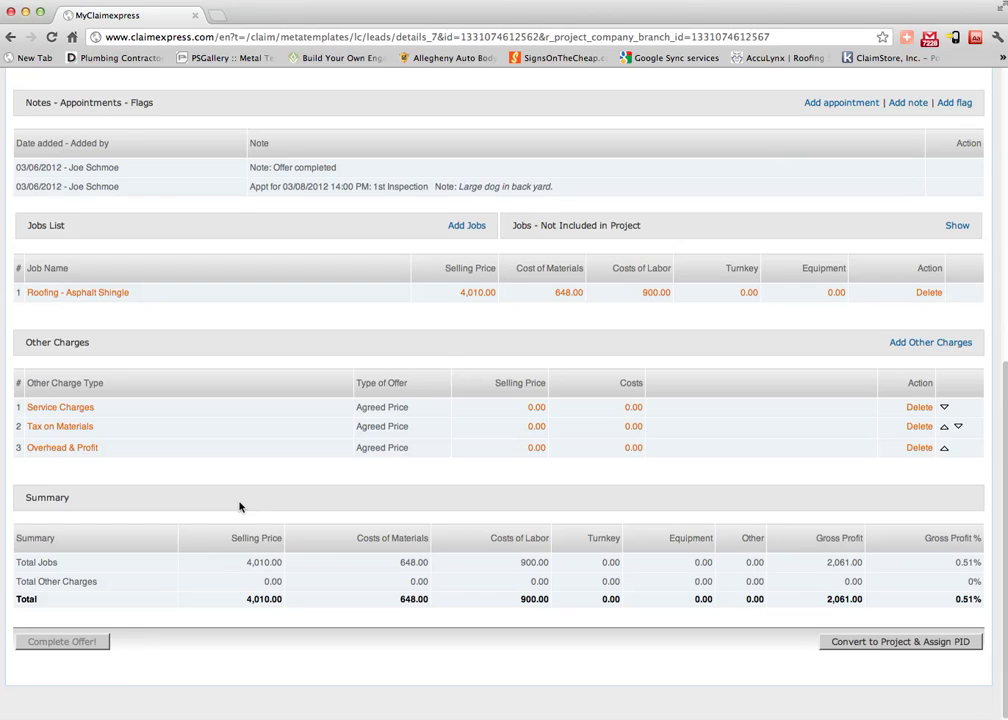
{"action": "mouse_move", "coordinate": [78, 645]}
{"action": "scroll", "coordinate": [279, 669], "scroll_direction": "up", "scroll_amount": 2}
{"action": "scroll", "coordinate": [279, 669], "scroll_direction": "down", "scroll_amount": 2}
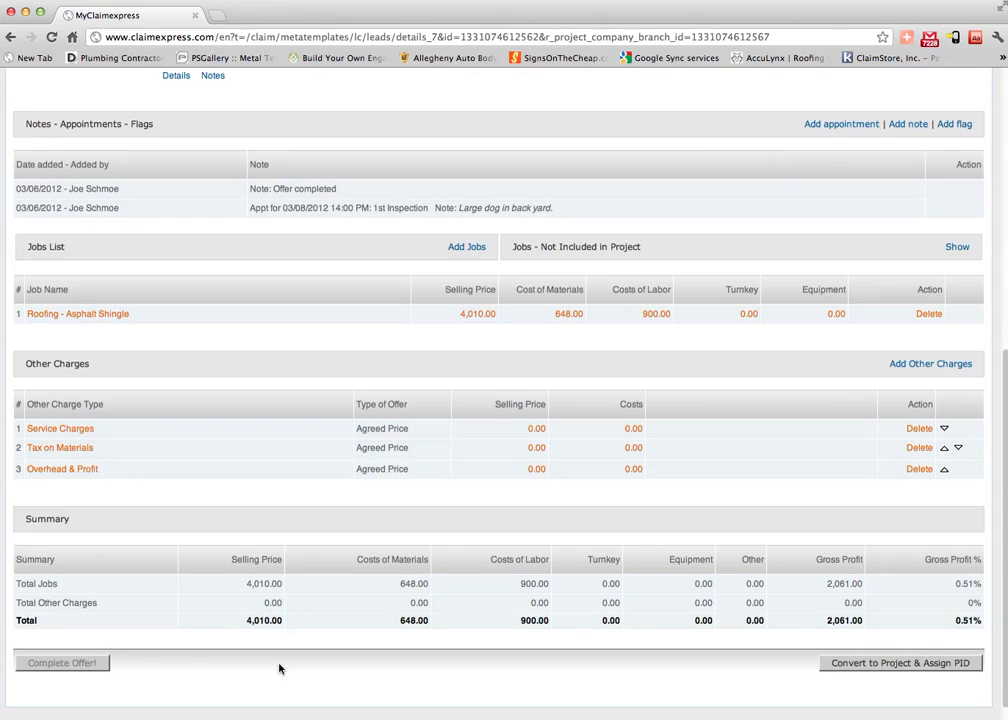
{"action": "scroll", "coordinate": [280, 668], "scroll_direction": "down", "scroll_amount": 1}
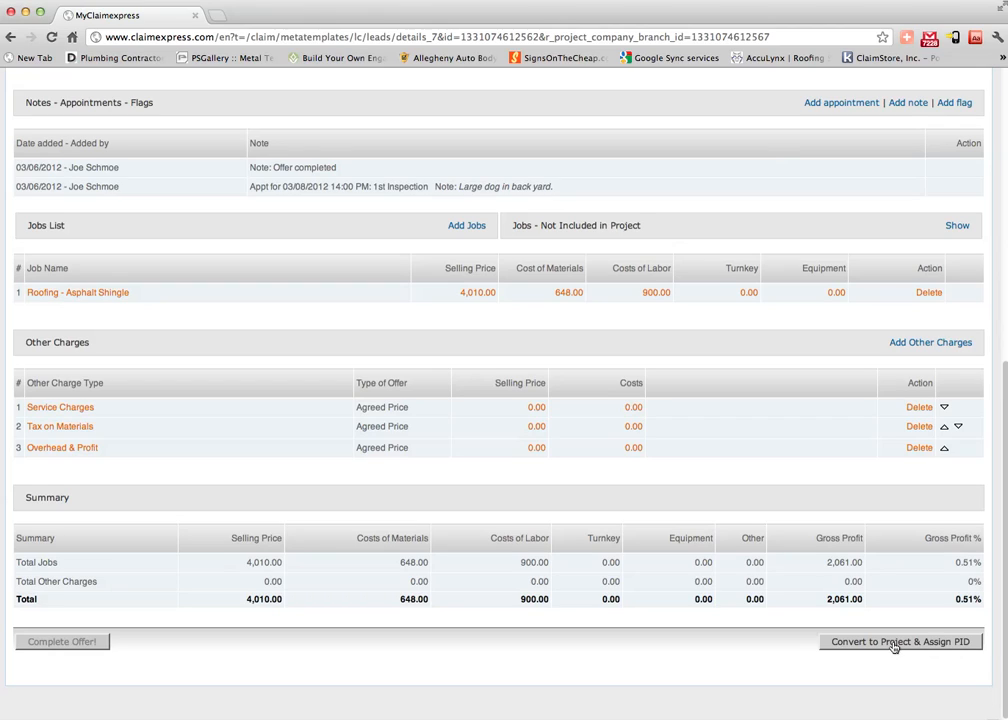
Convert the completed roofing lead to a project and confirm assigning project ID 1018-001.
{"action": "scroll", "coordinate": [891, 646], "scroll_direction": "up", "scroll_amount": 2}
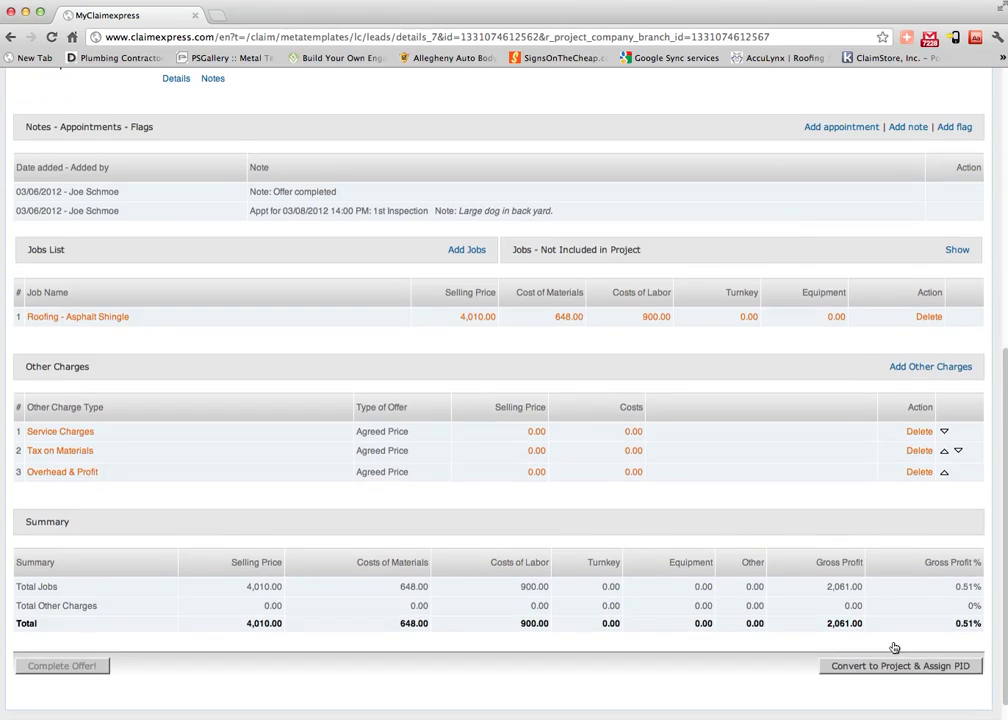
{"action": "scroll", "coordinate": [893, 646], "scroll_direction": "down", "scroll_amount": 2}
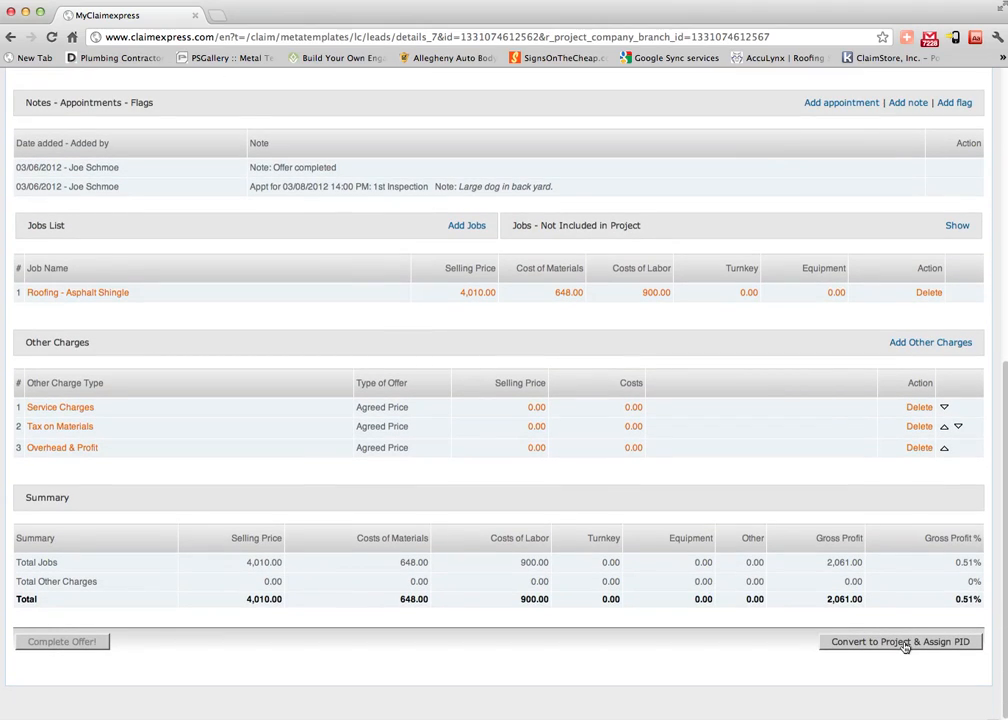
{"action": "left_click", "coordinate": [903, 644]}
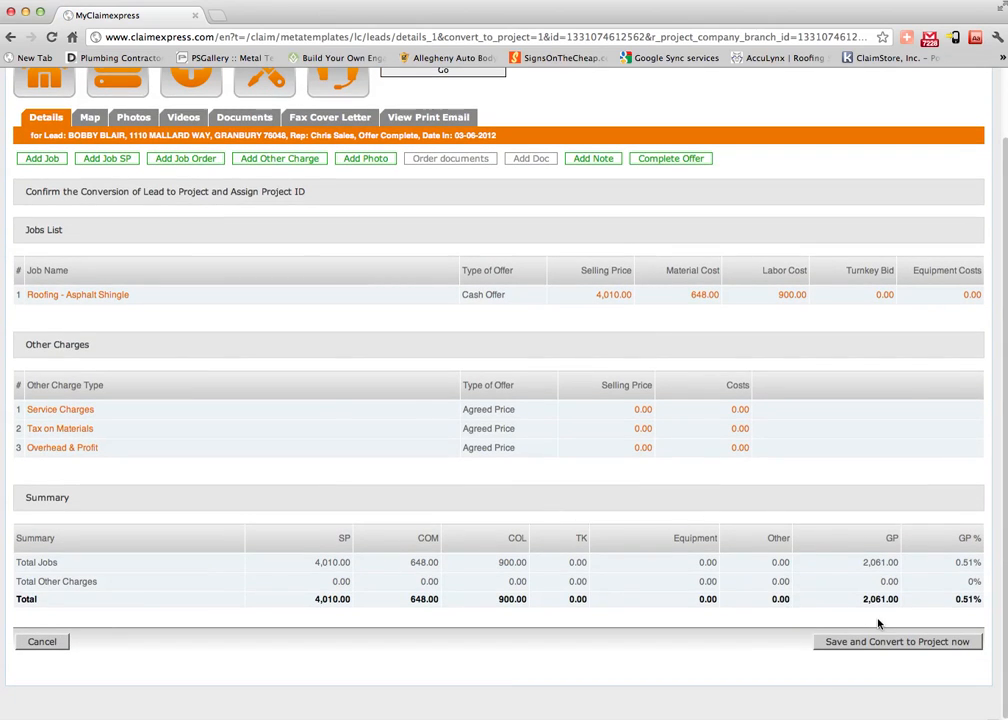
{"action": "left_click", "coordinate": [877, 641]}
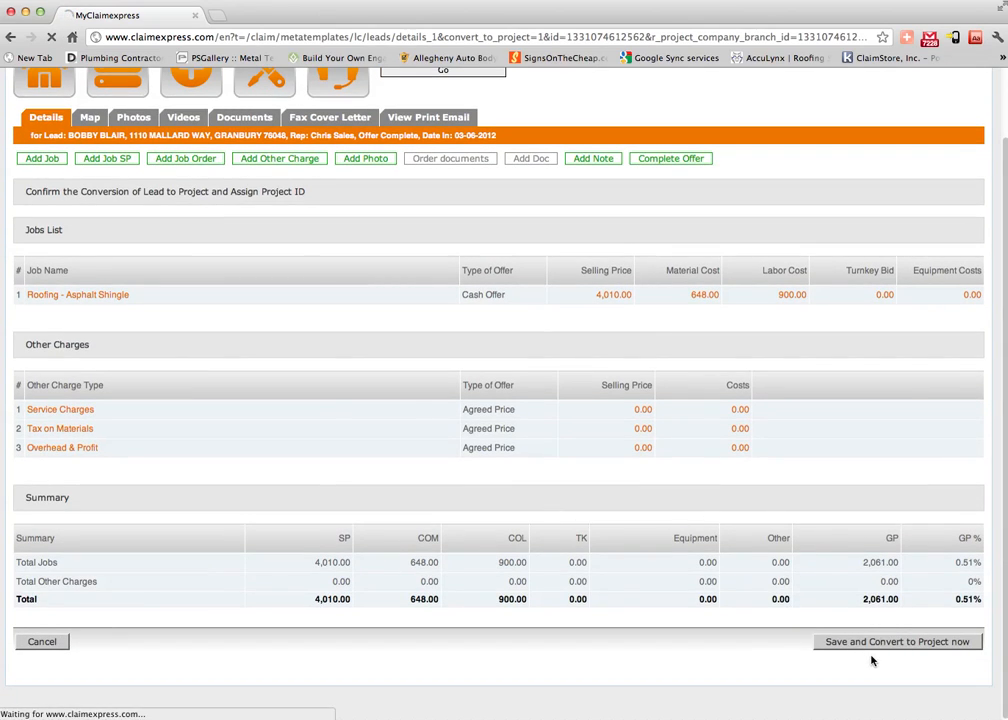